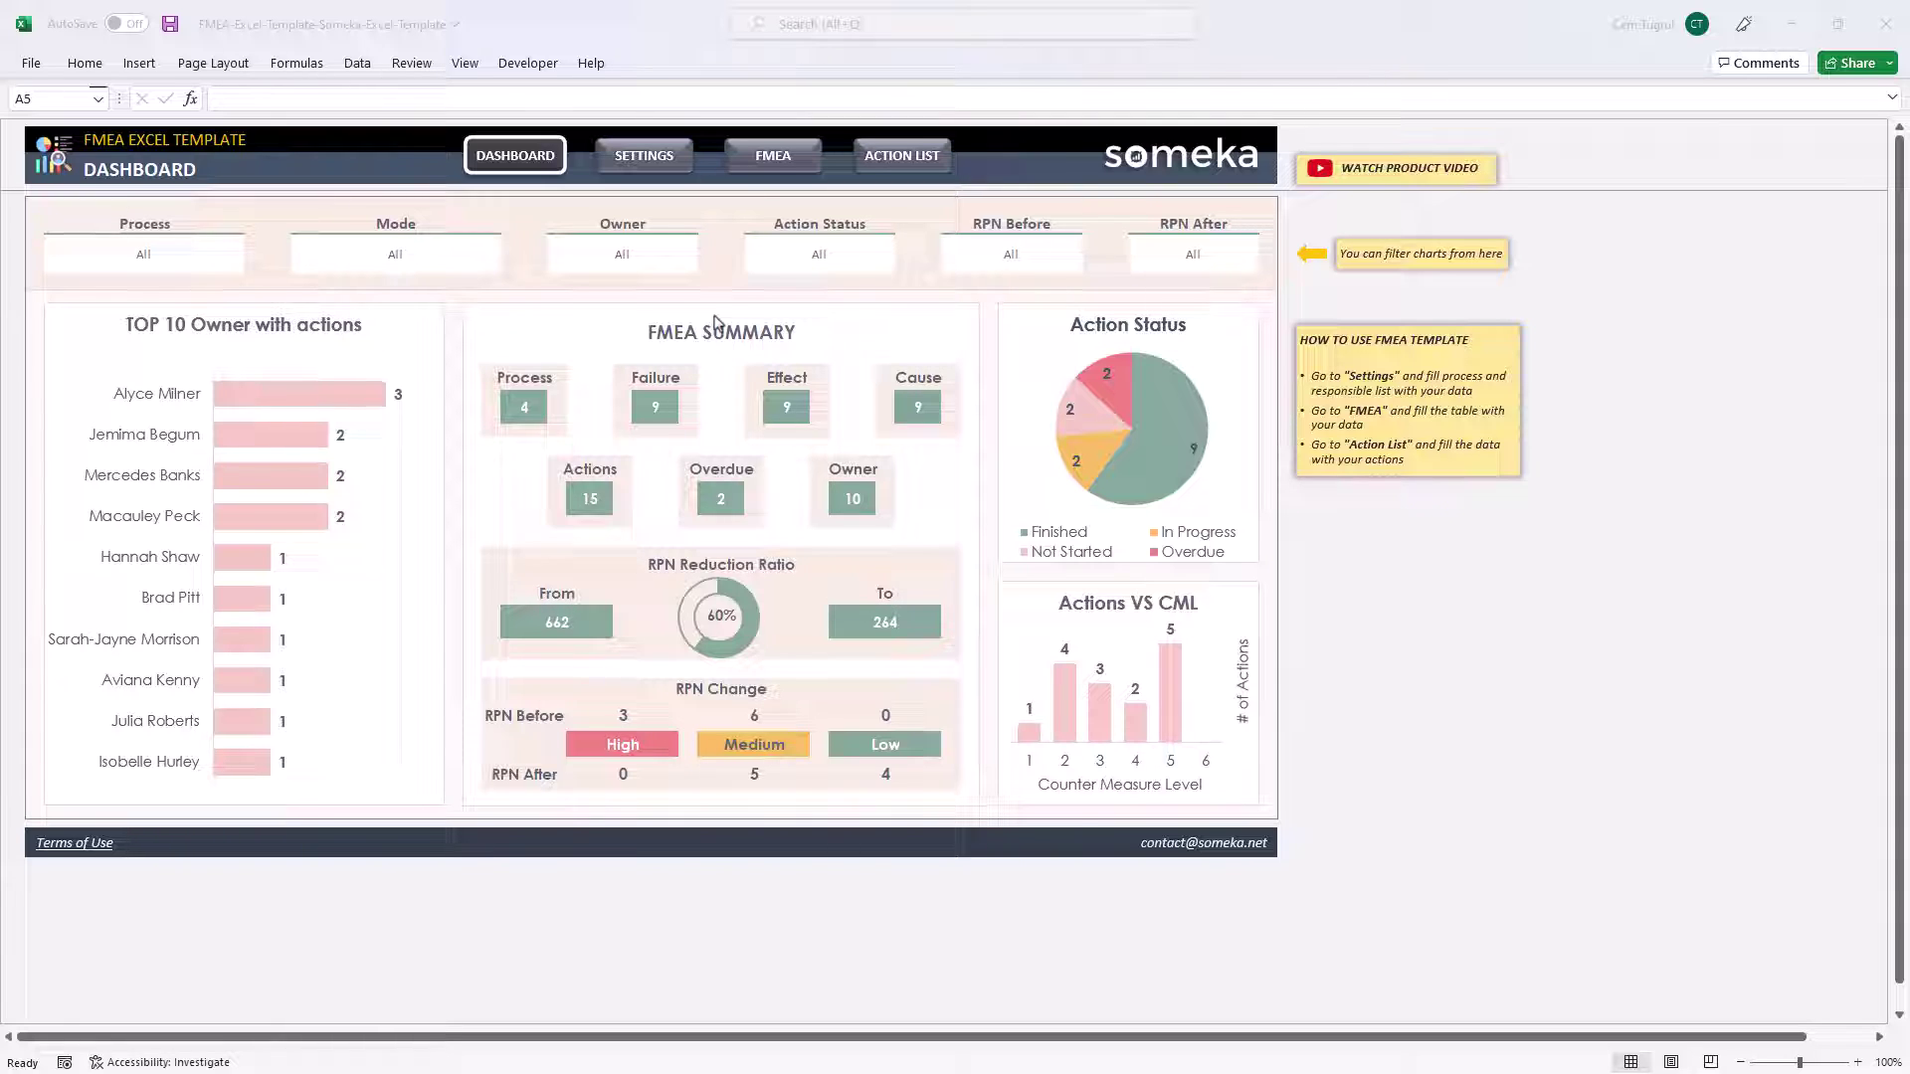
left_click(662, 159)
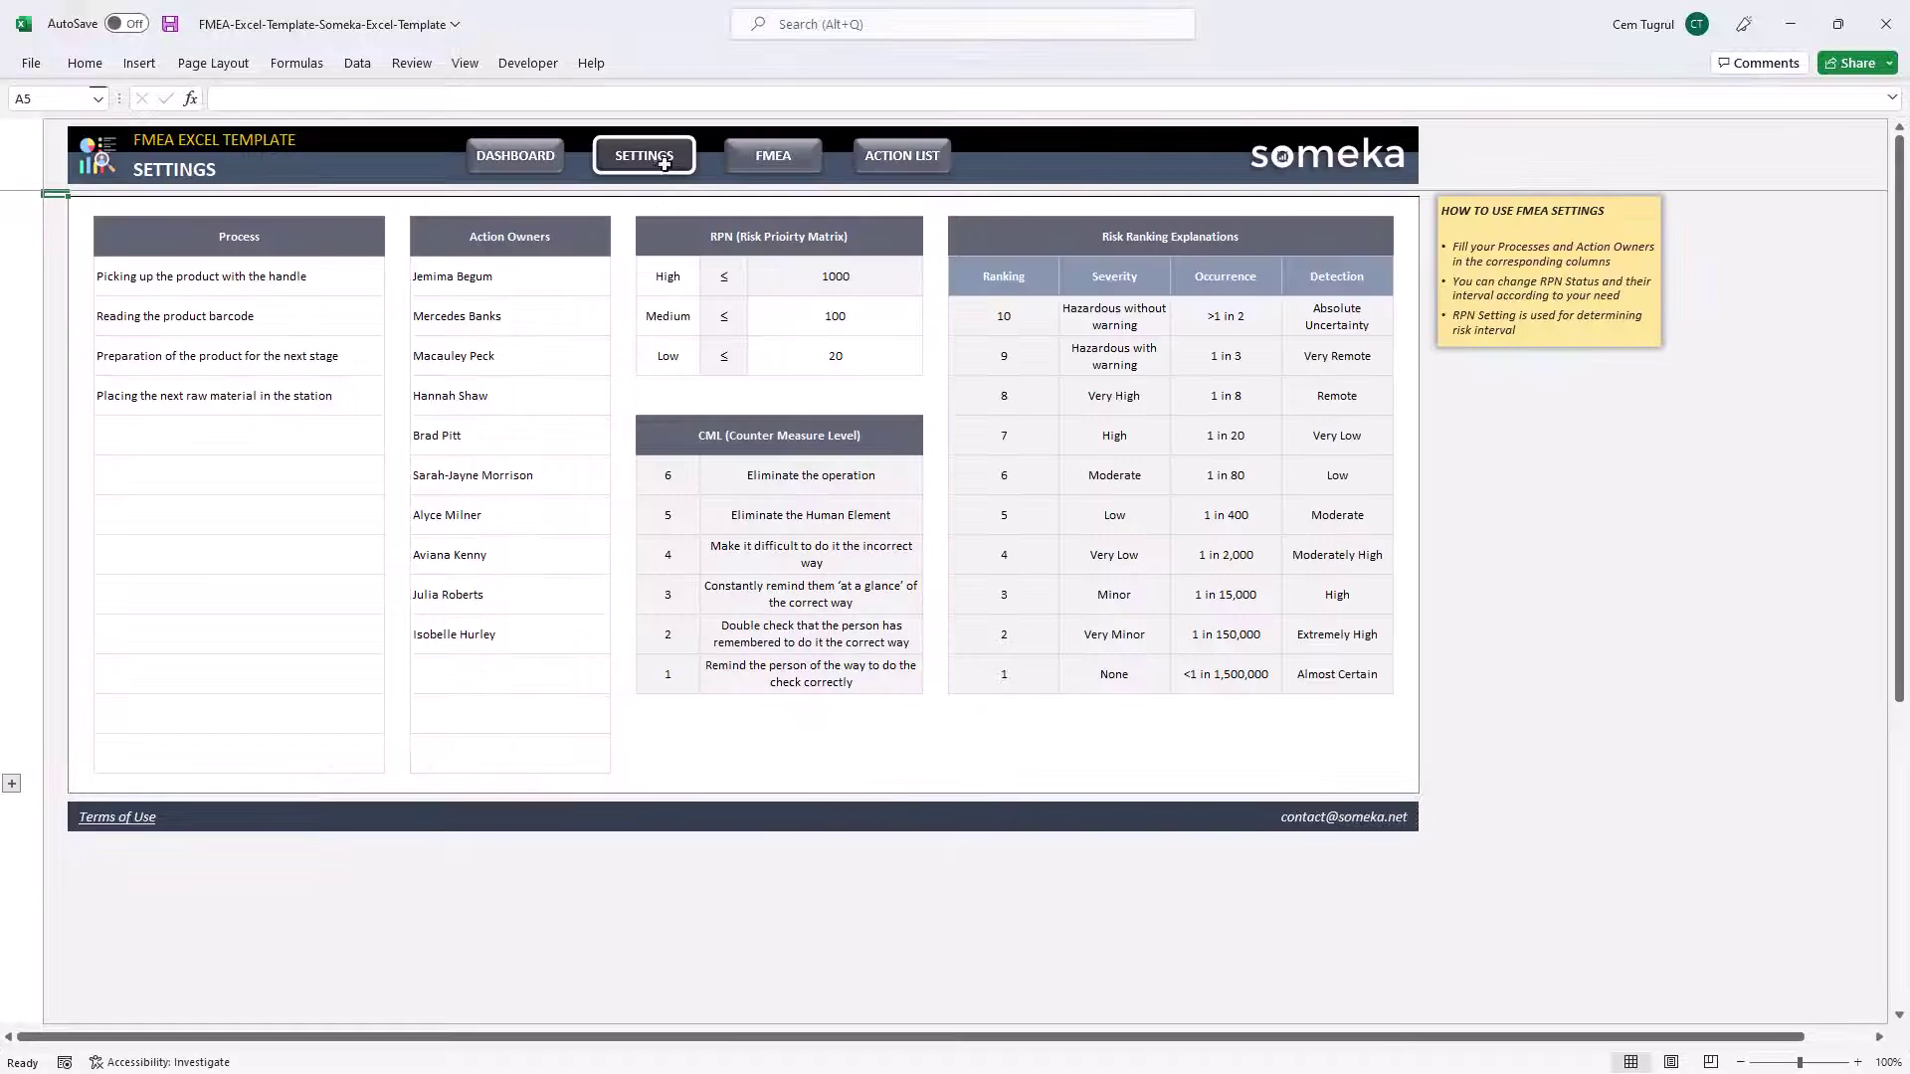
left_click(775, 164)
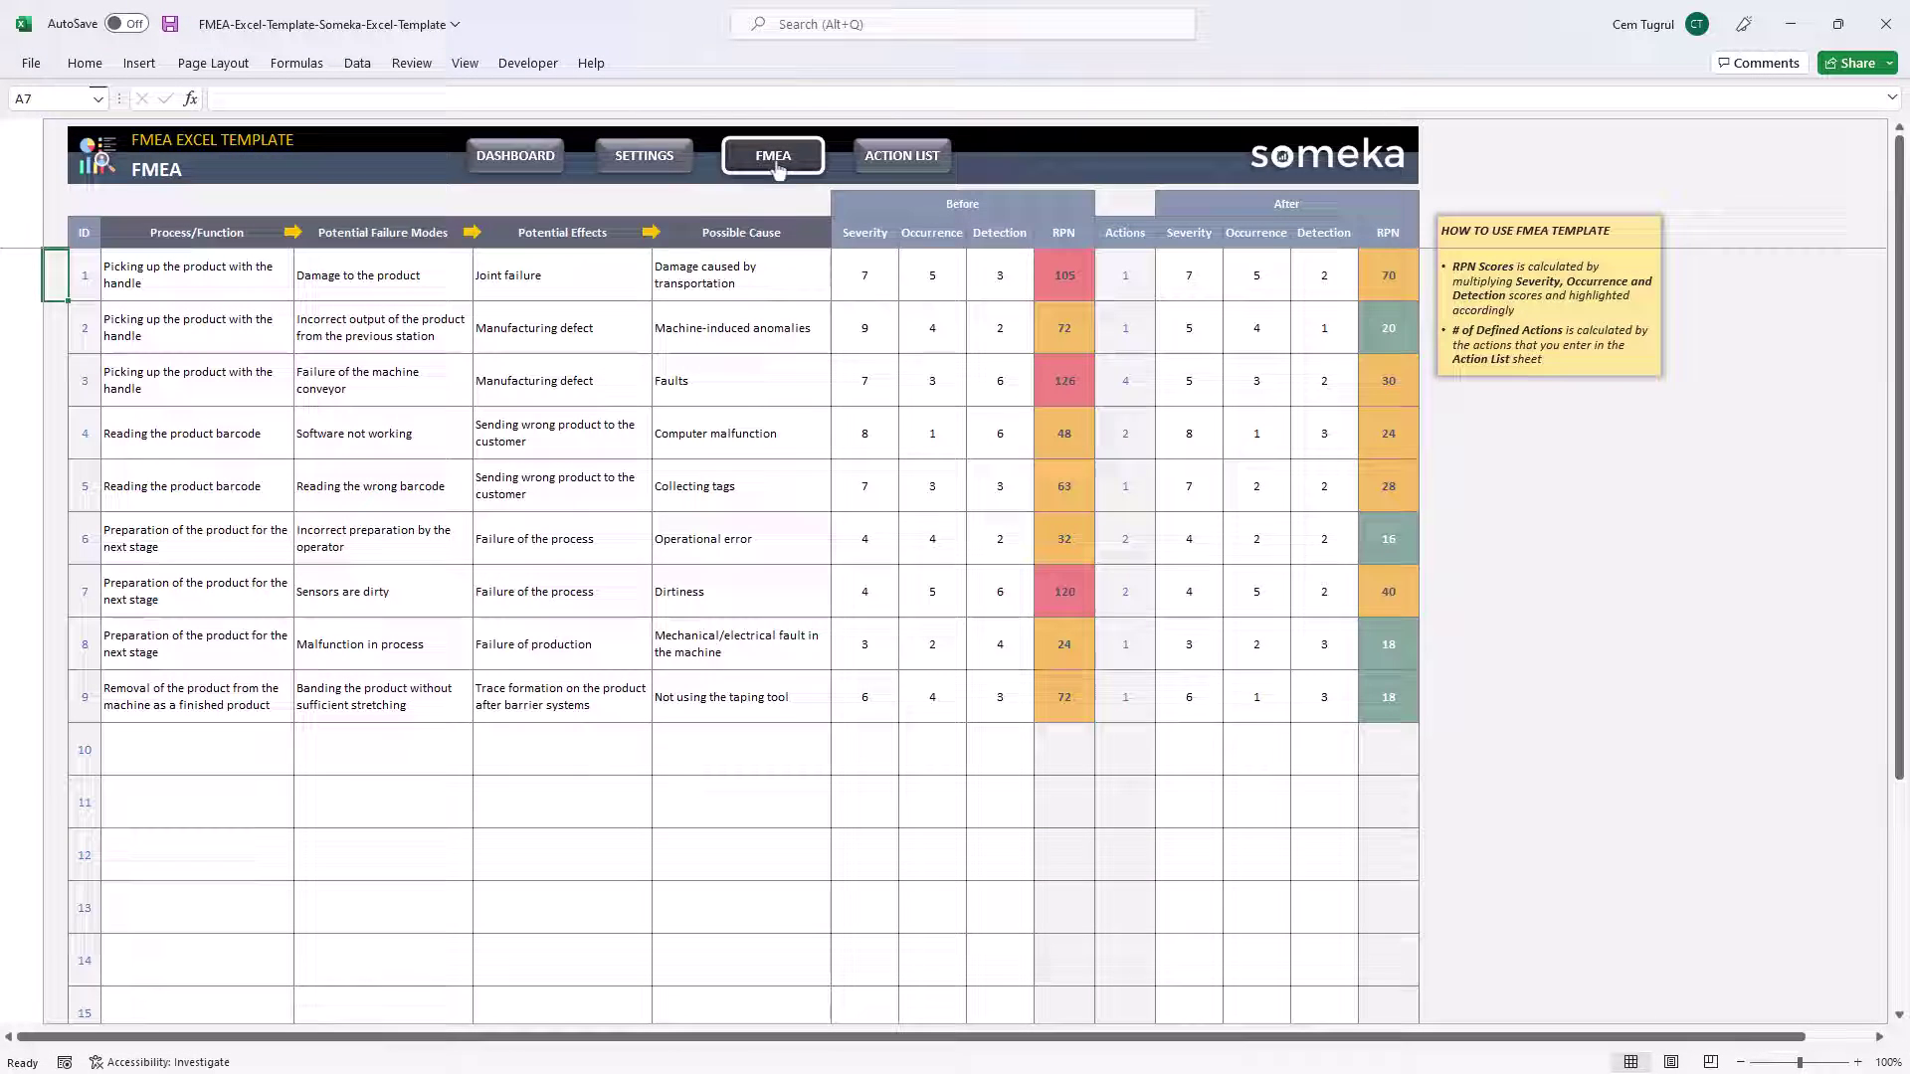
left_click(902, 163)
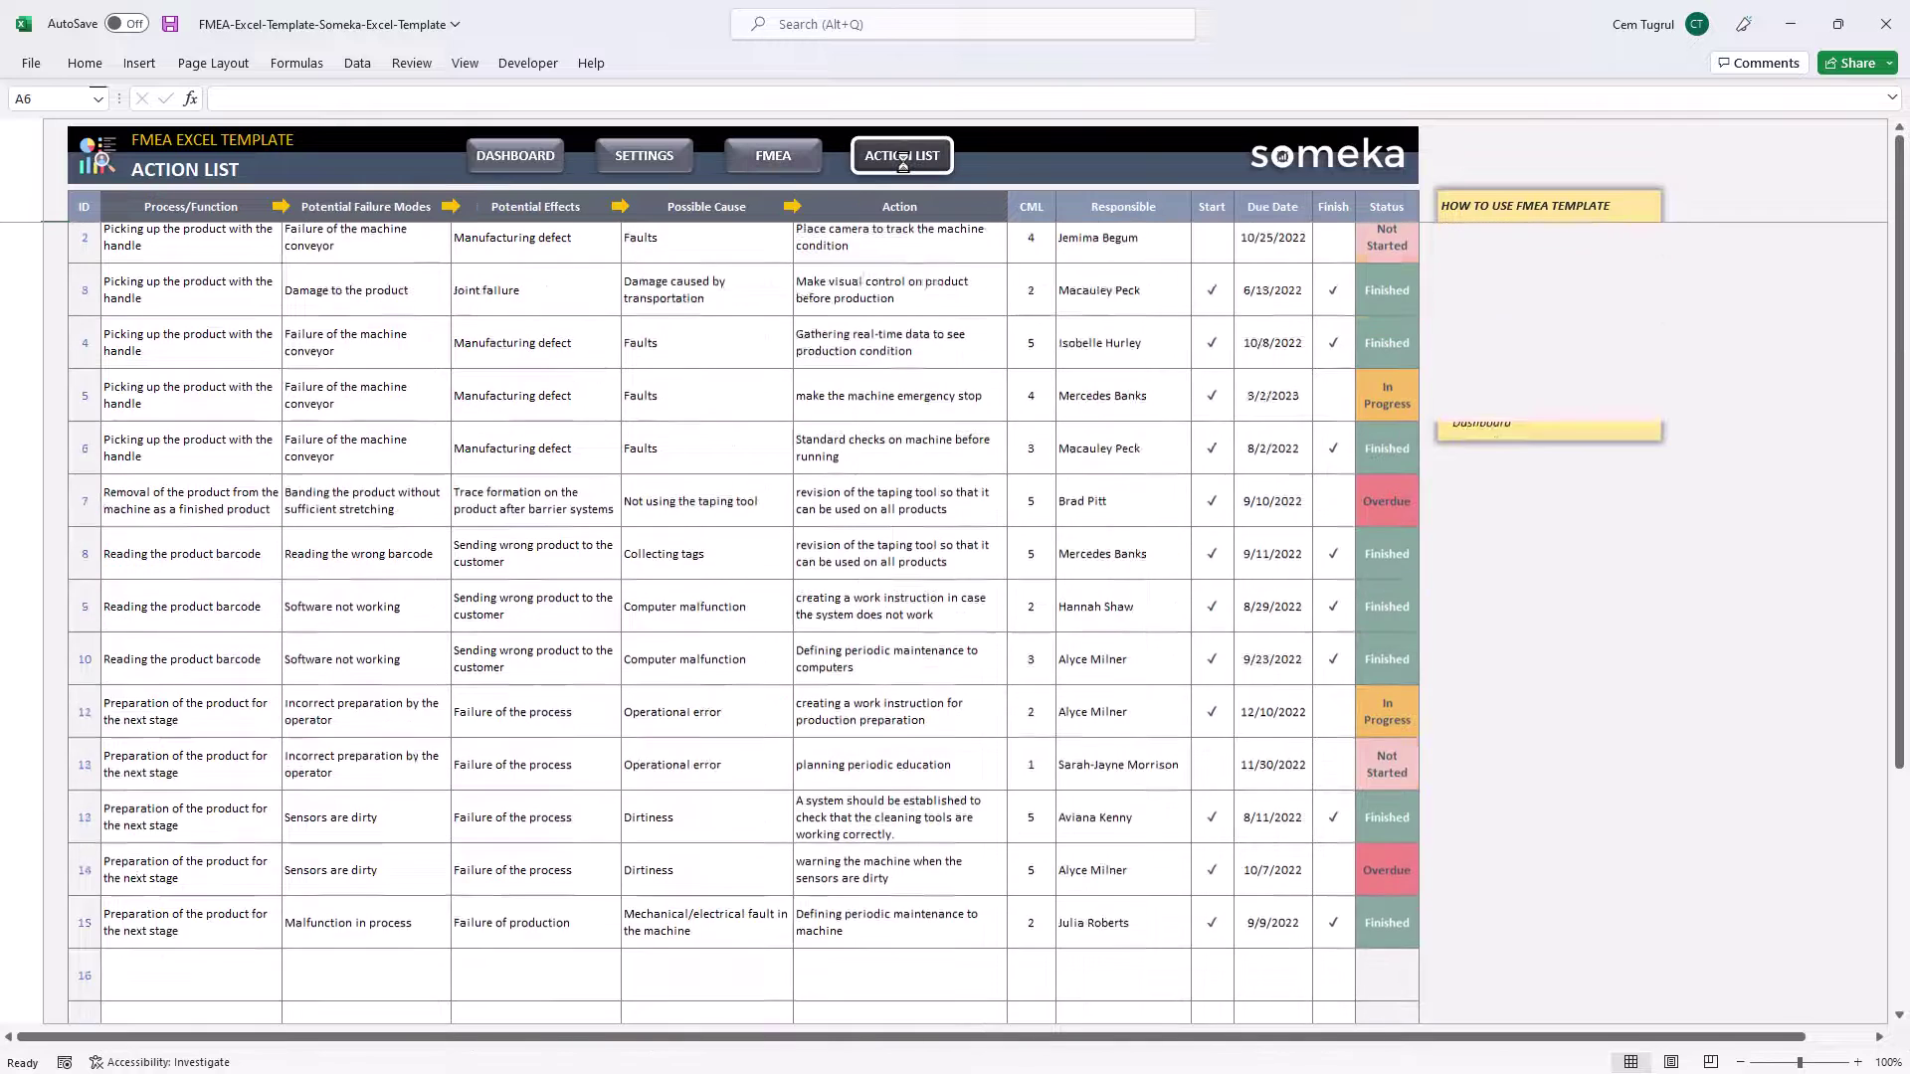
left_click(652, 154)
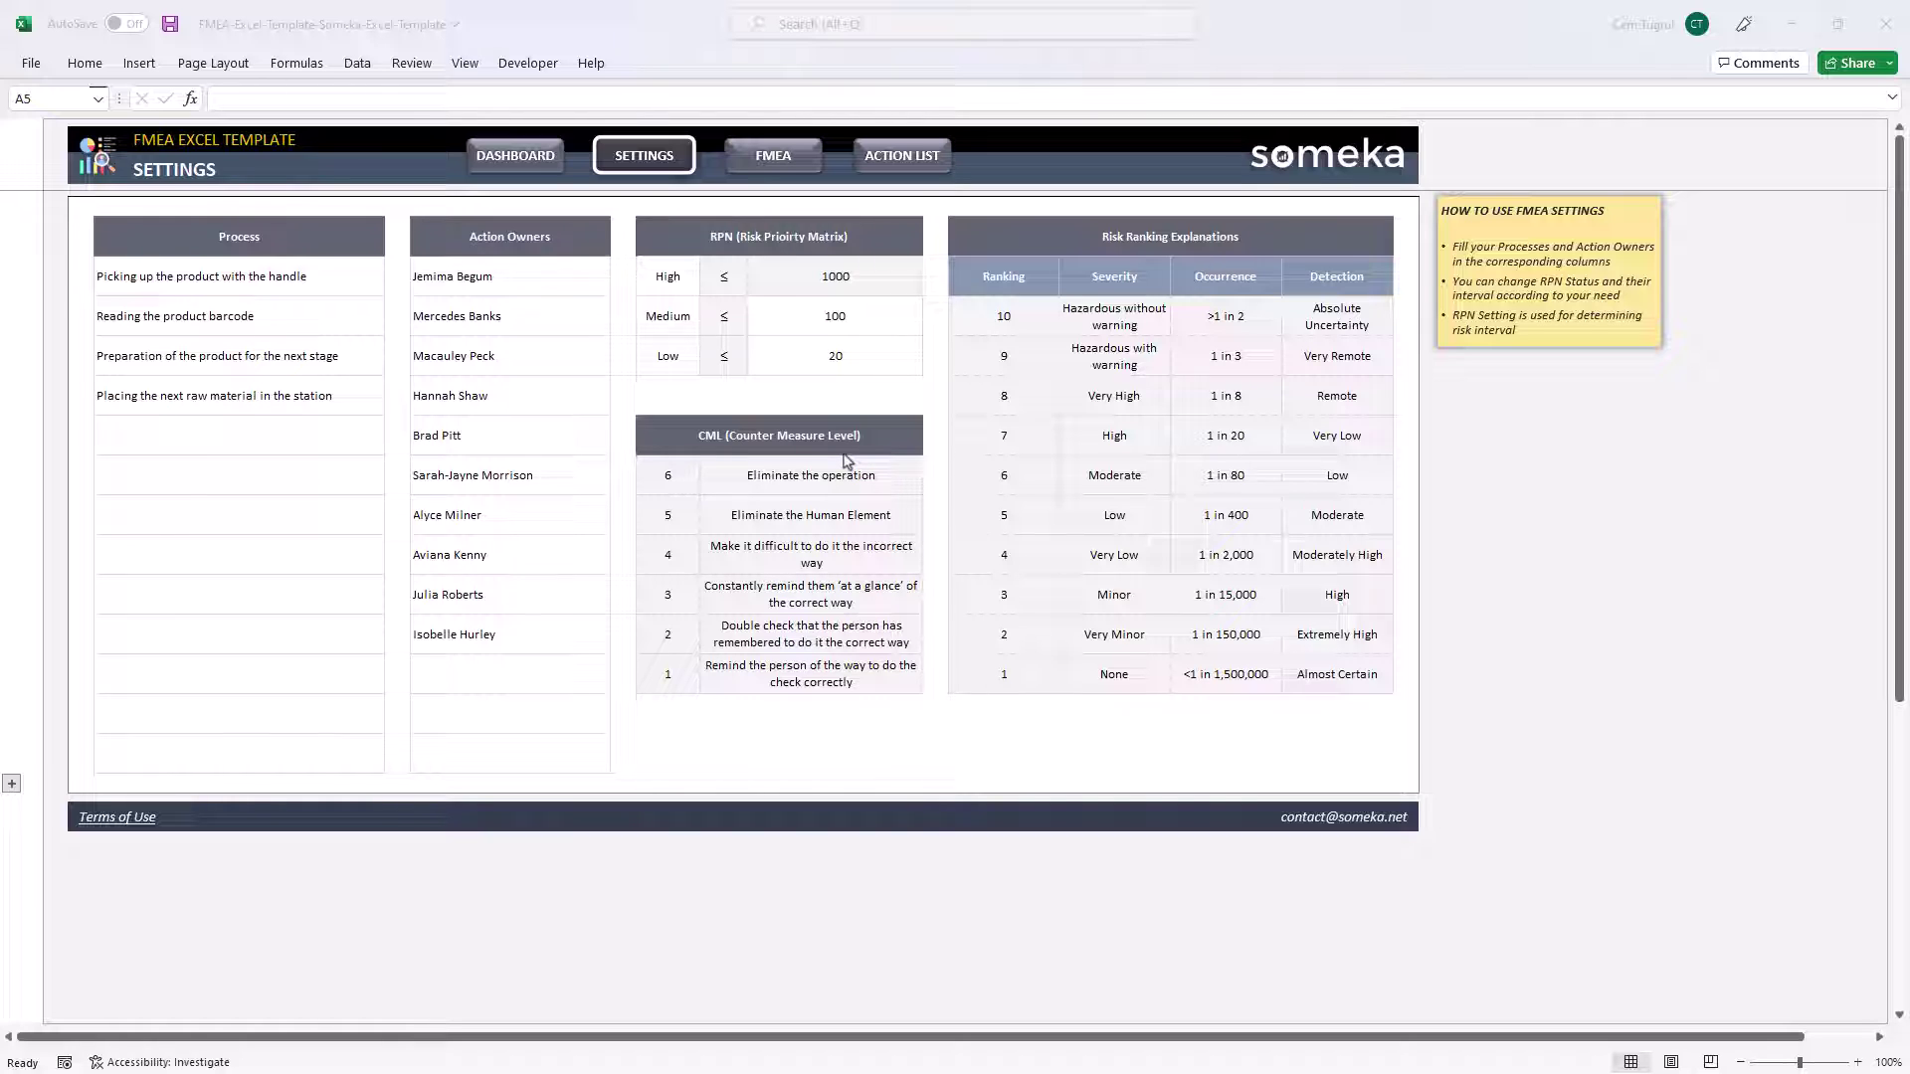
Step: Enter 'Removal of the product from the machine as a finished product' in C12 below the last process
left_click(319, 432)
type("Remo")
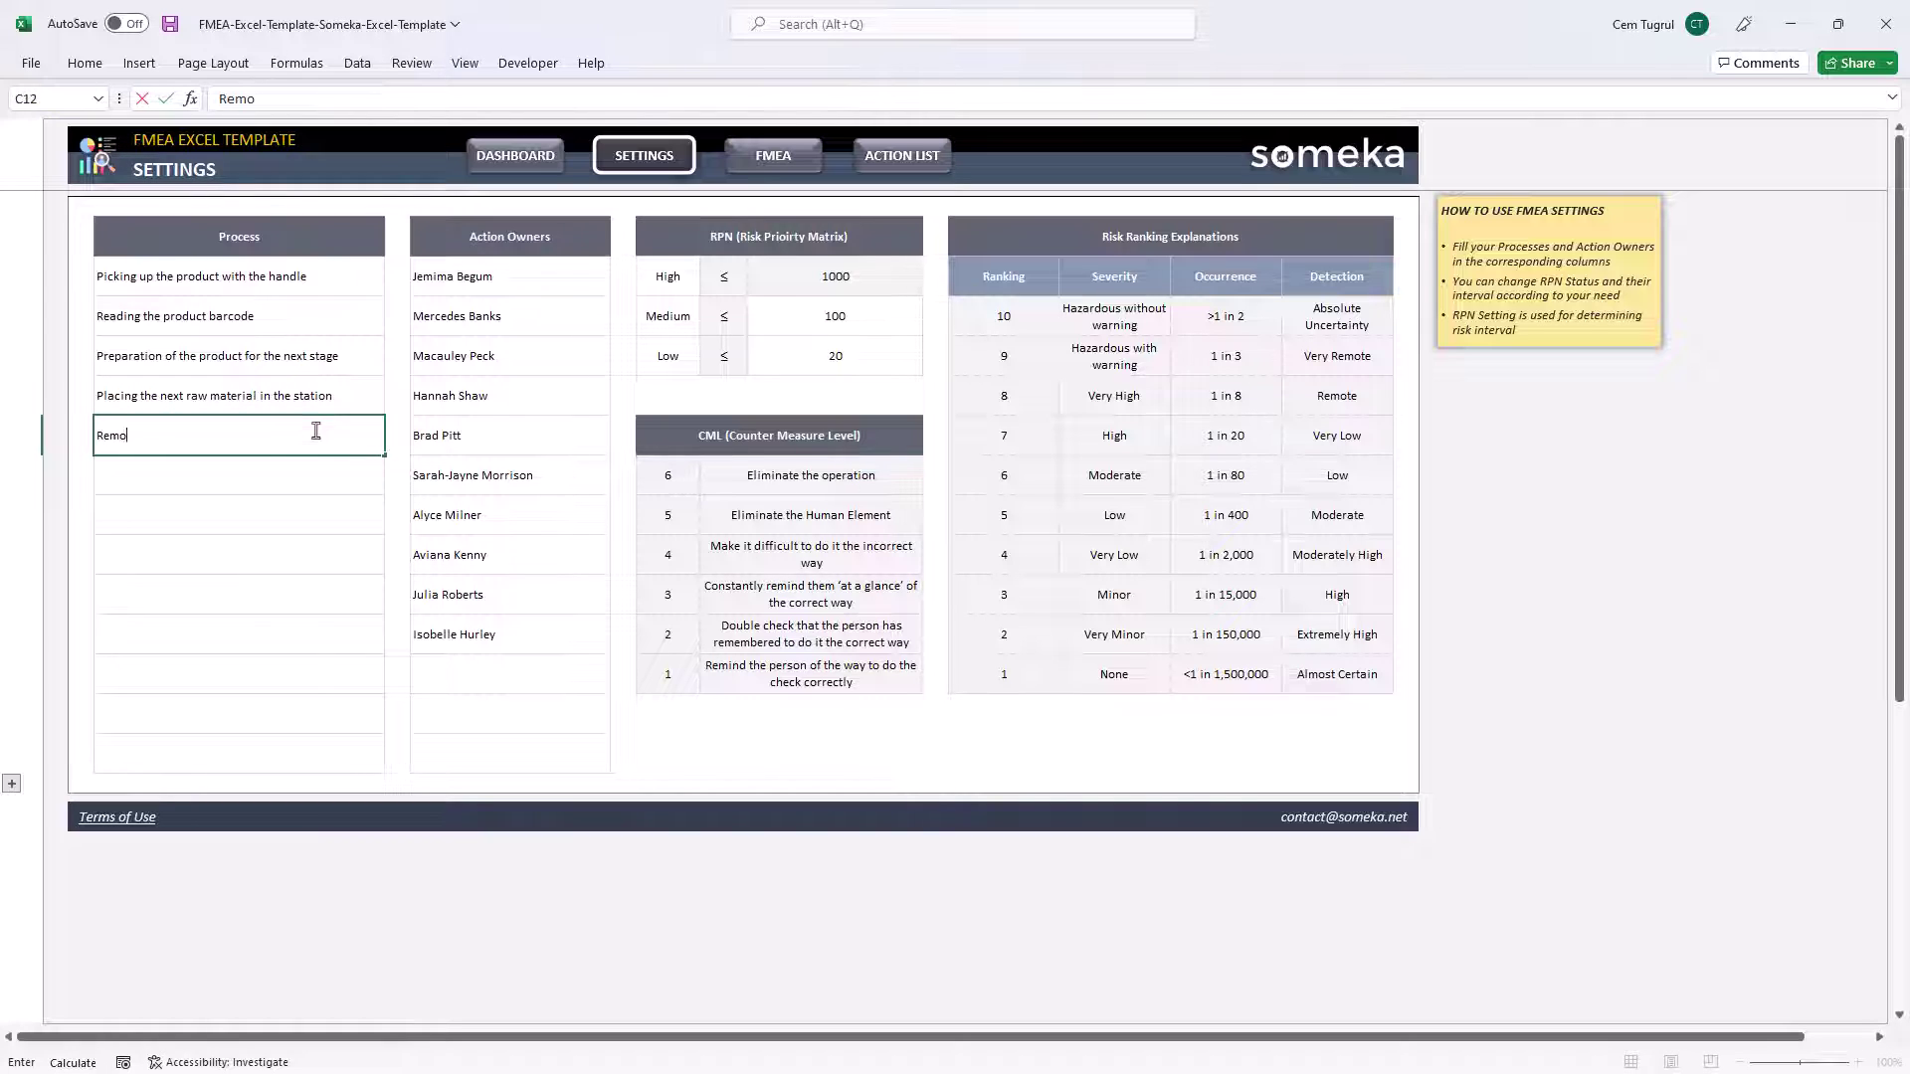
type("val of the prodyc")
type("t from th")
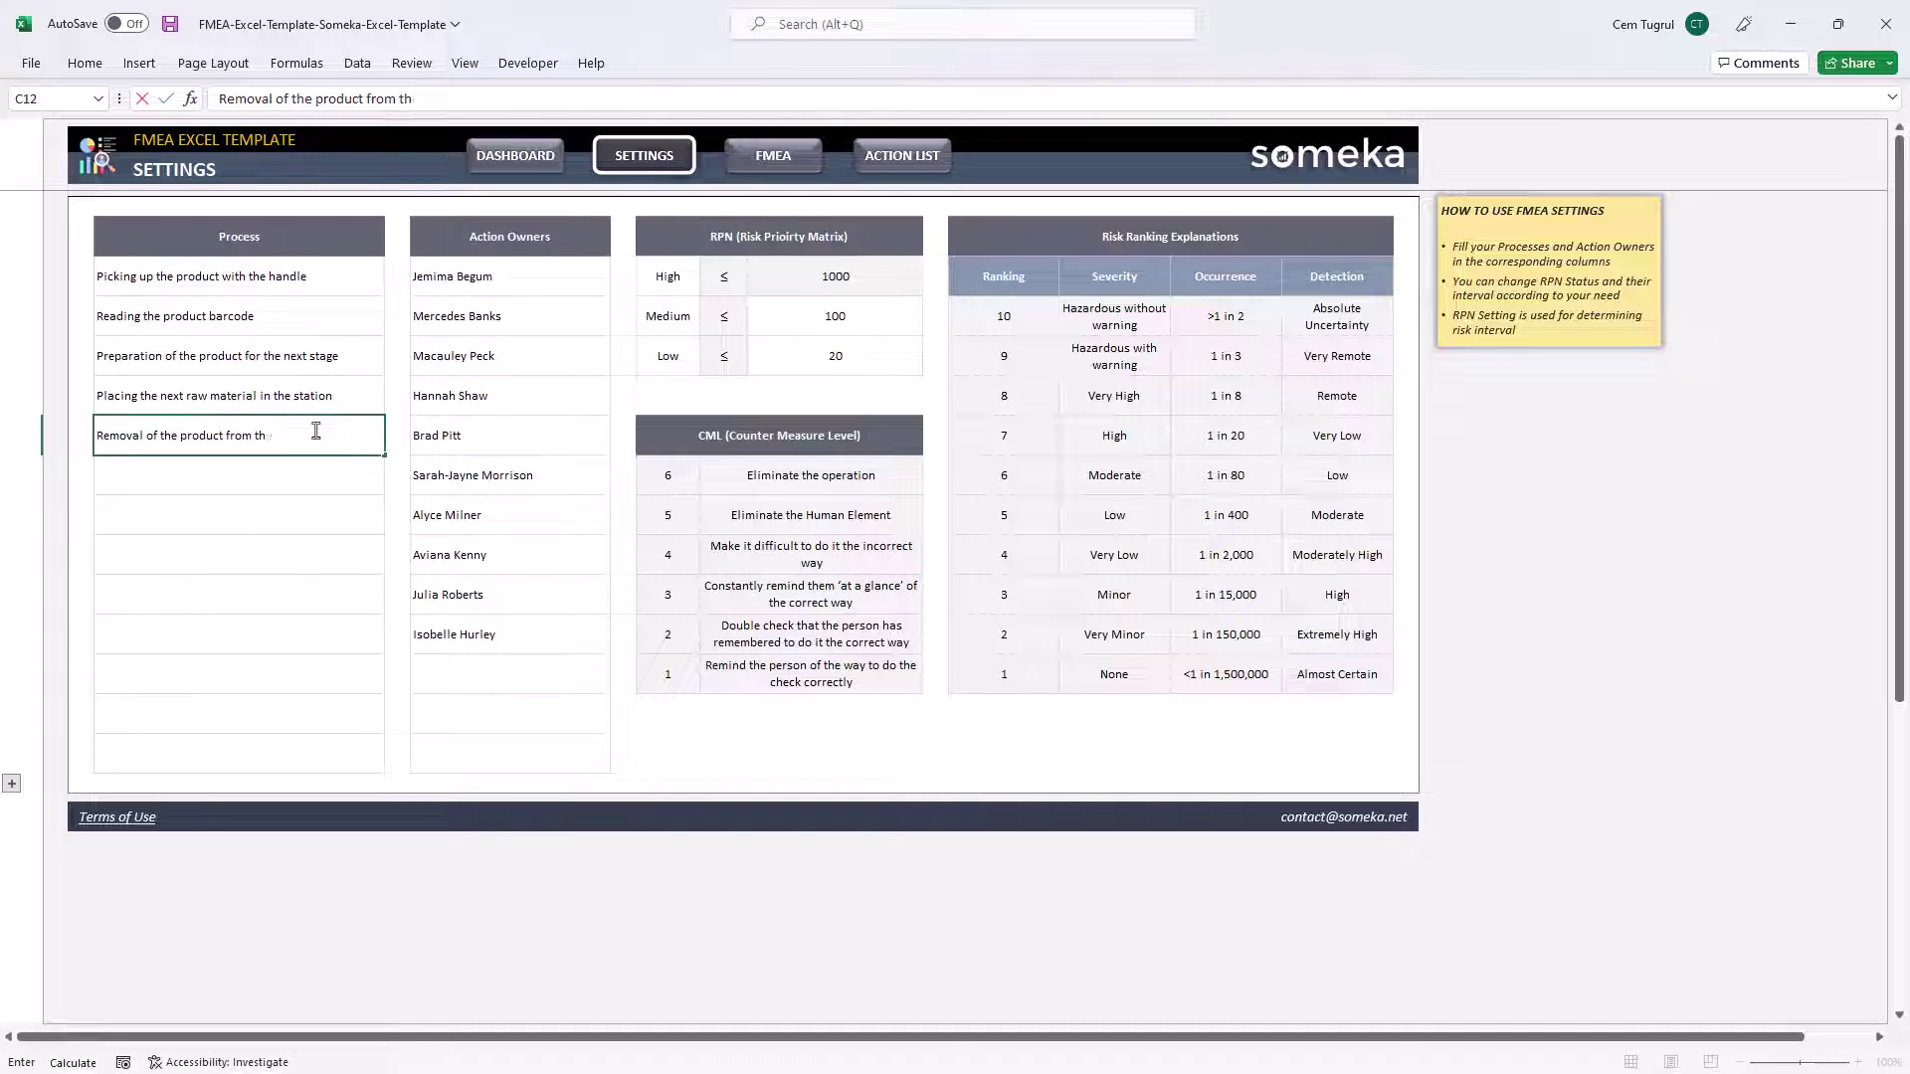
type("e machine as a fi")
type("nished product")
key("Return")
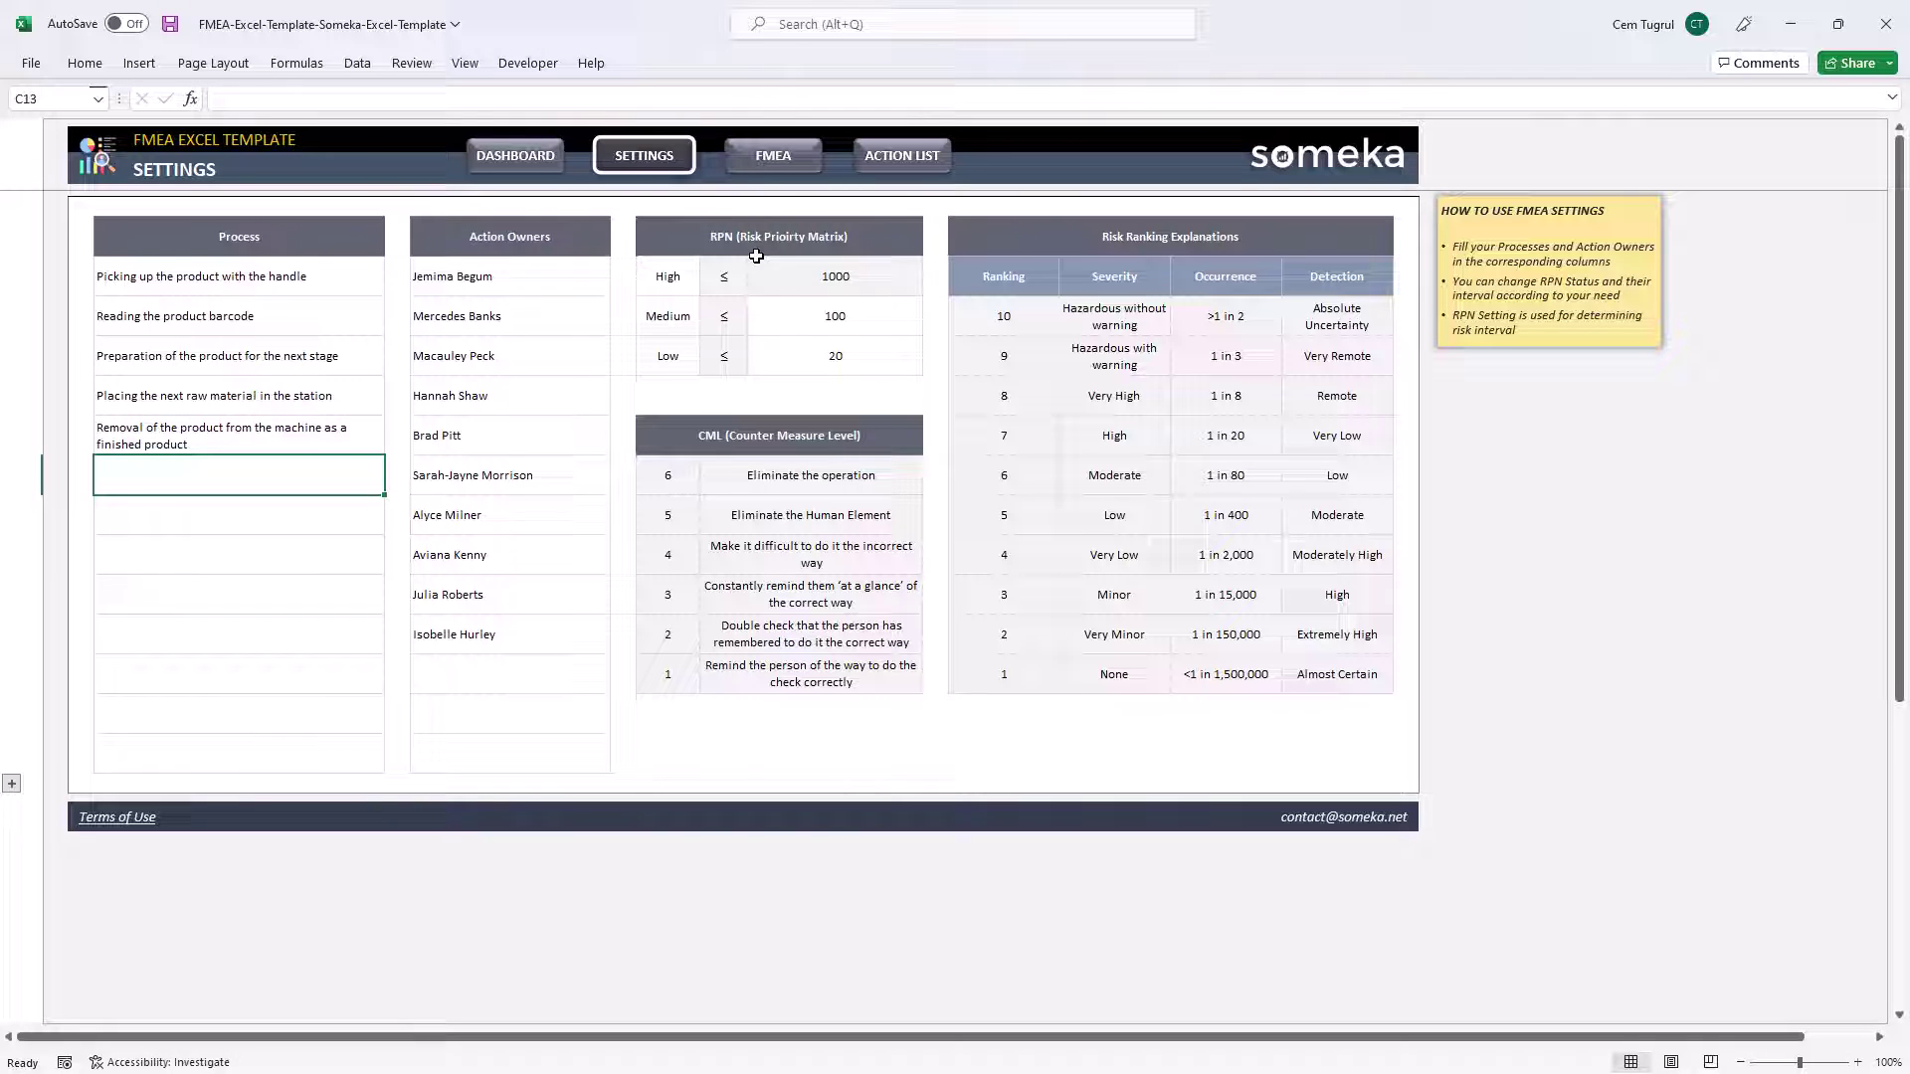
Step: On the FMEA sheet, inspect row 1's process choices, potential effect and possible cause
left_click(766, 167)
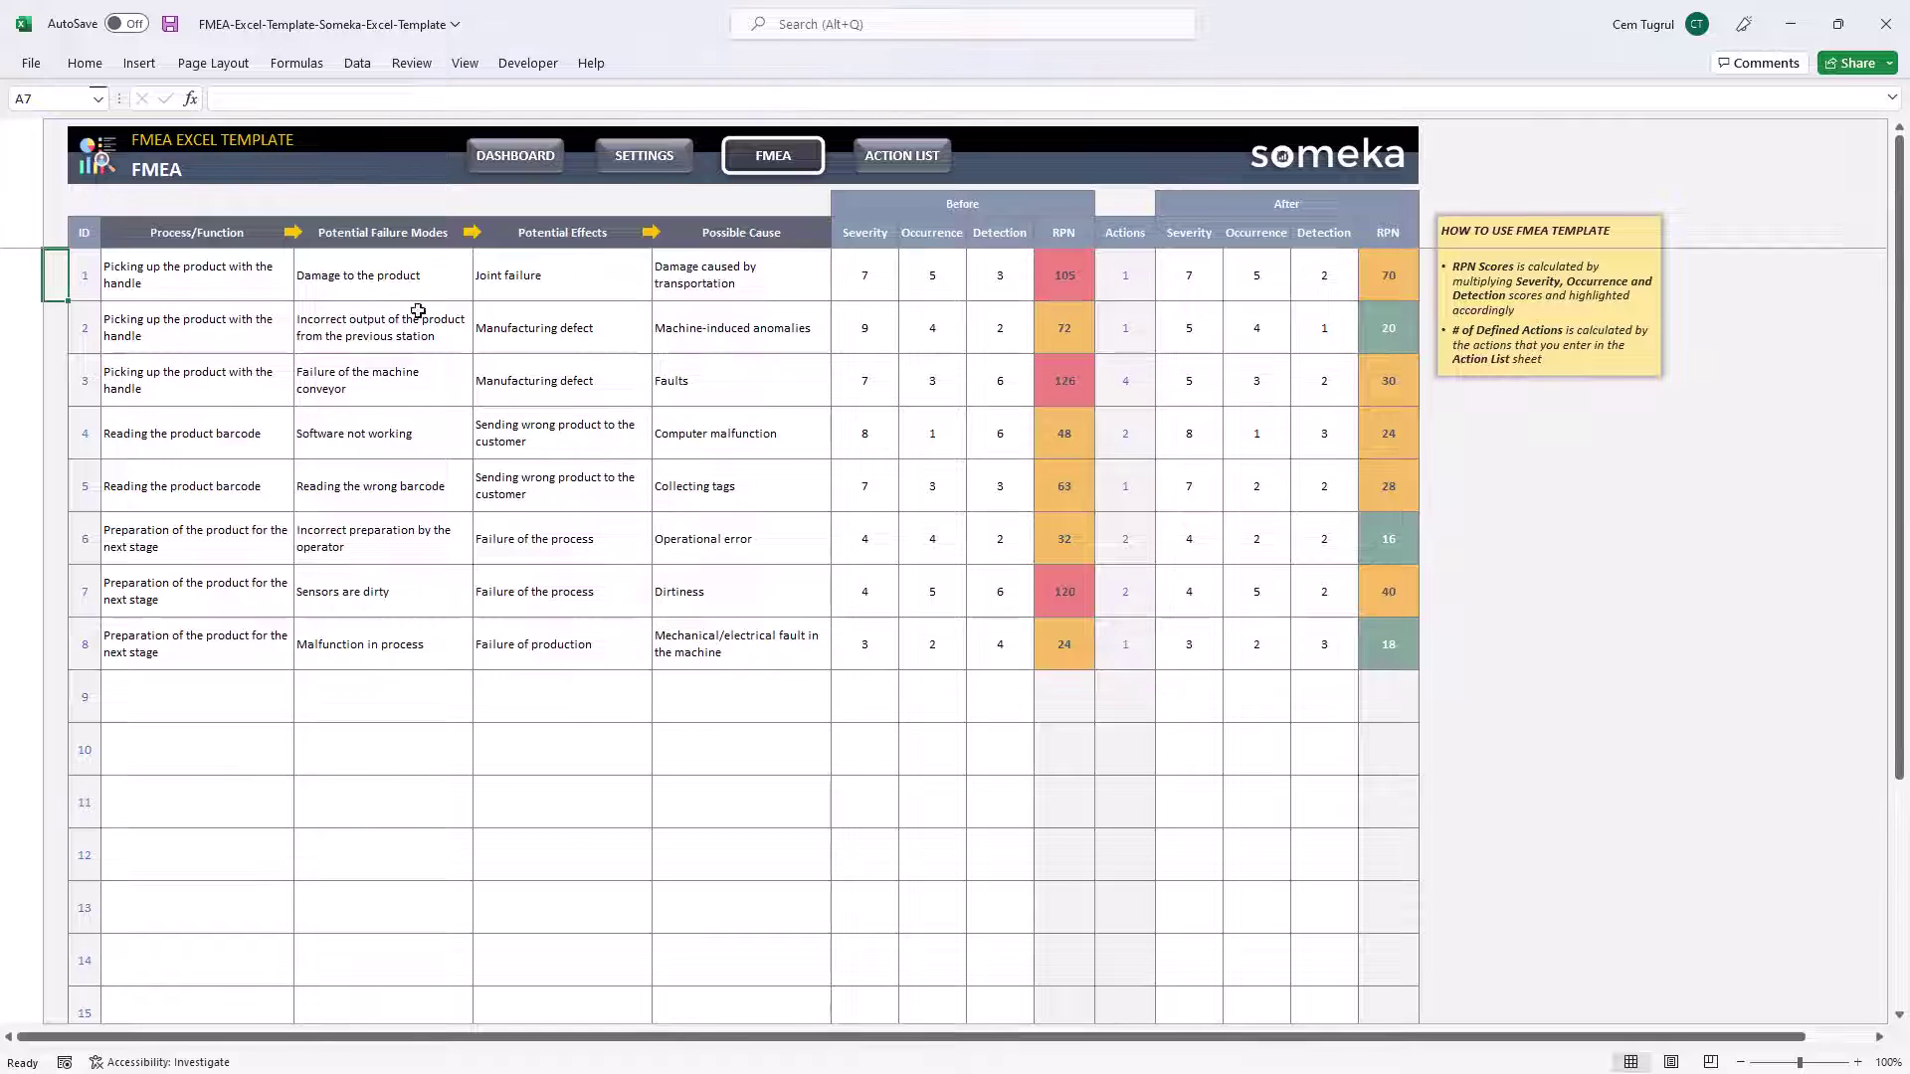
left_click(185, 260)
left_click(303, 294)
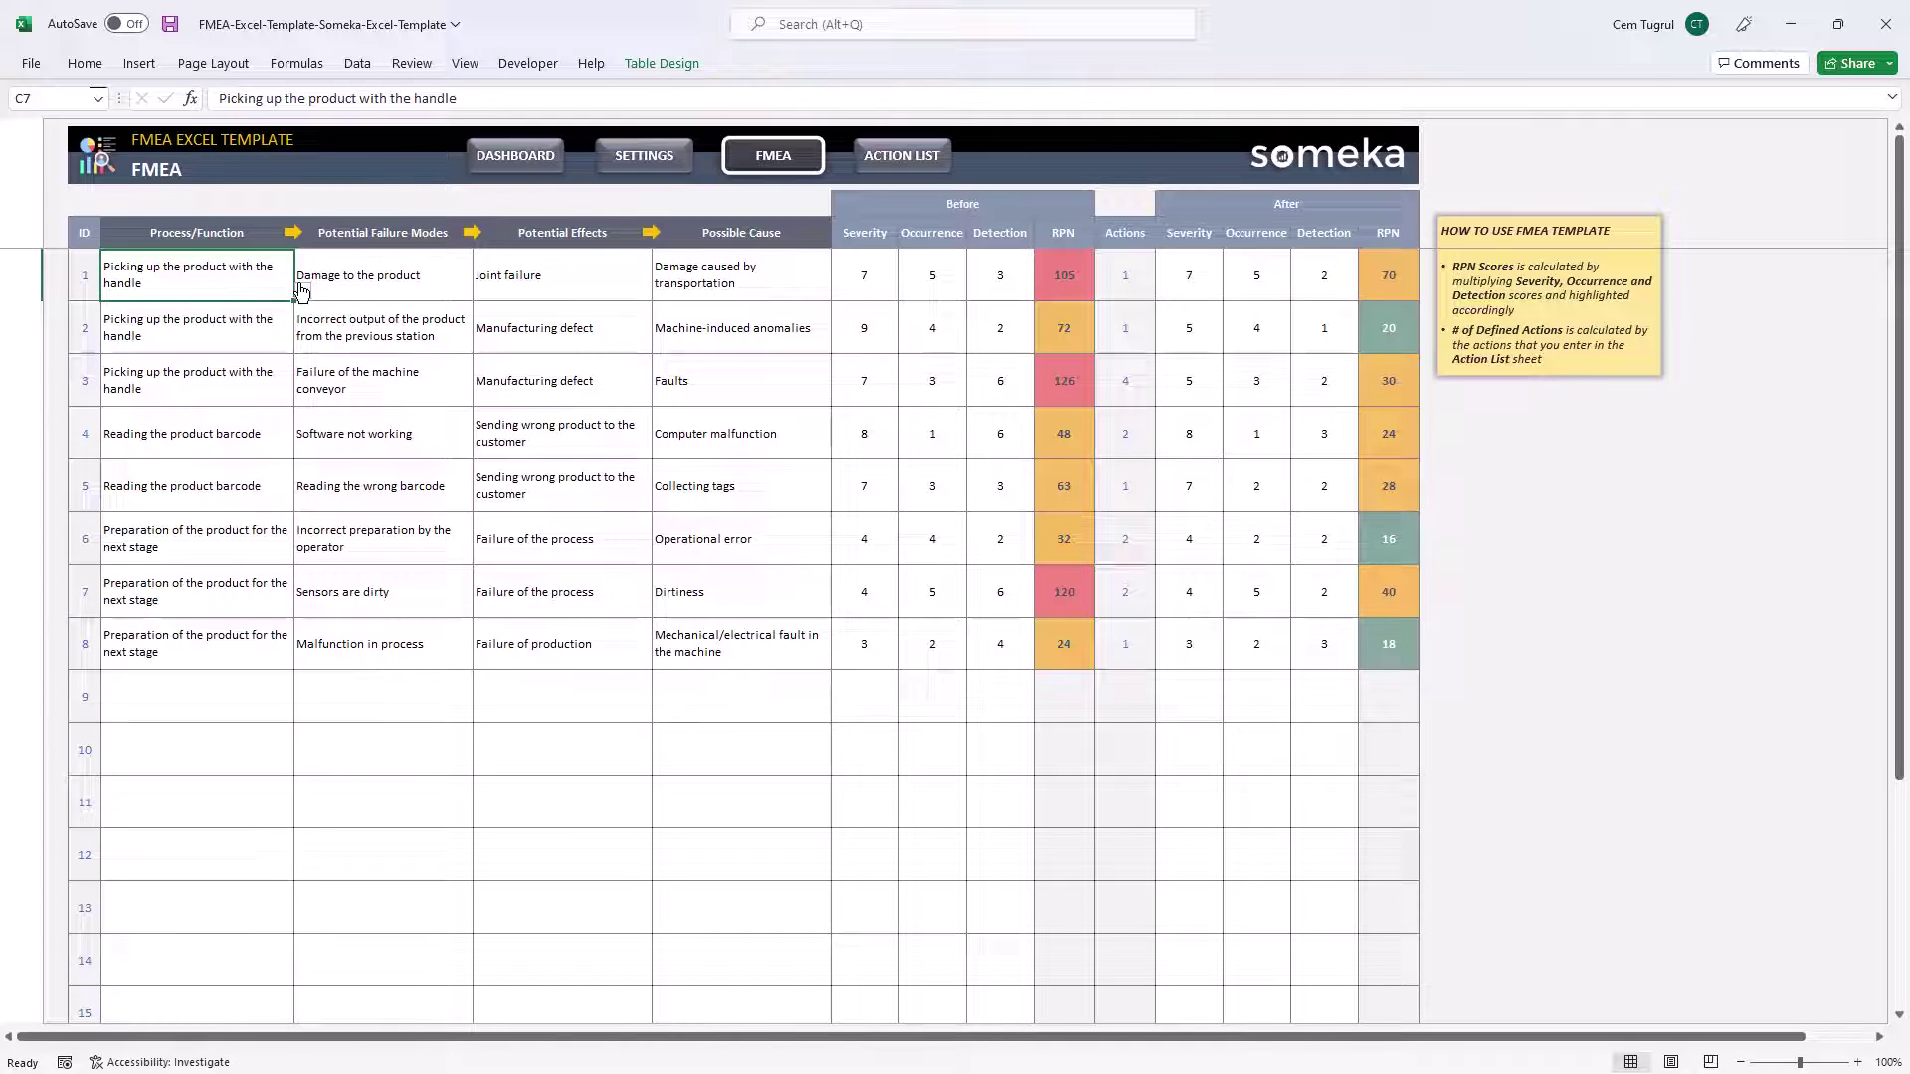
left_click(548, 274)
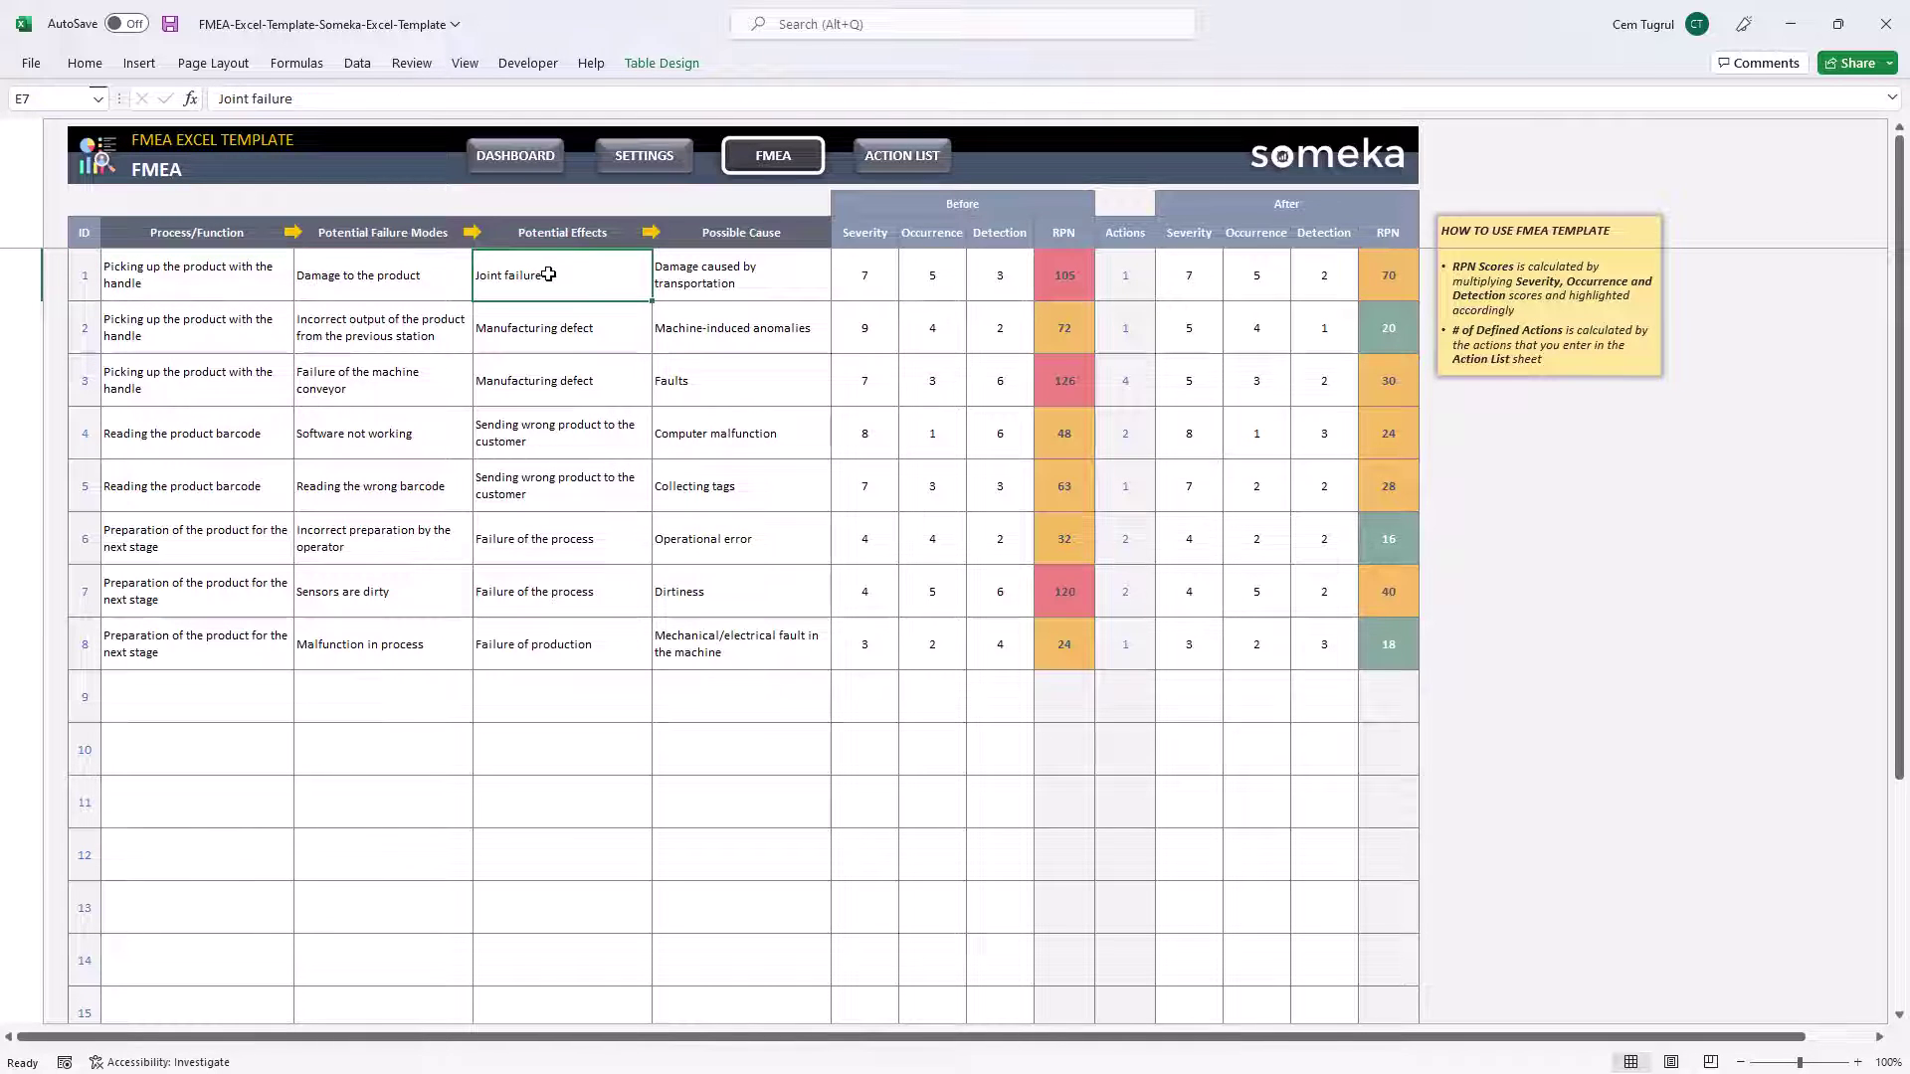
left_click(742, 280)
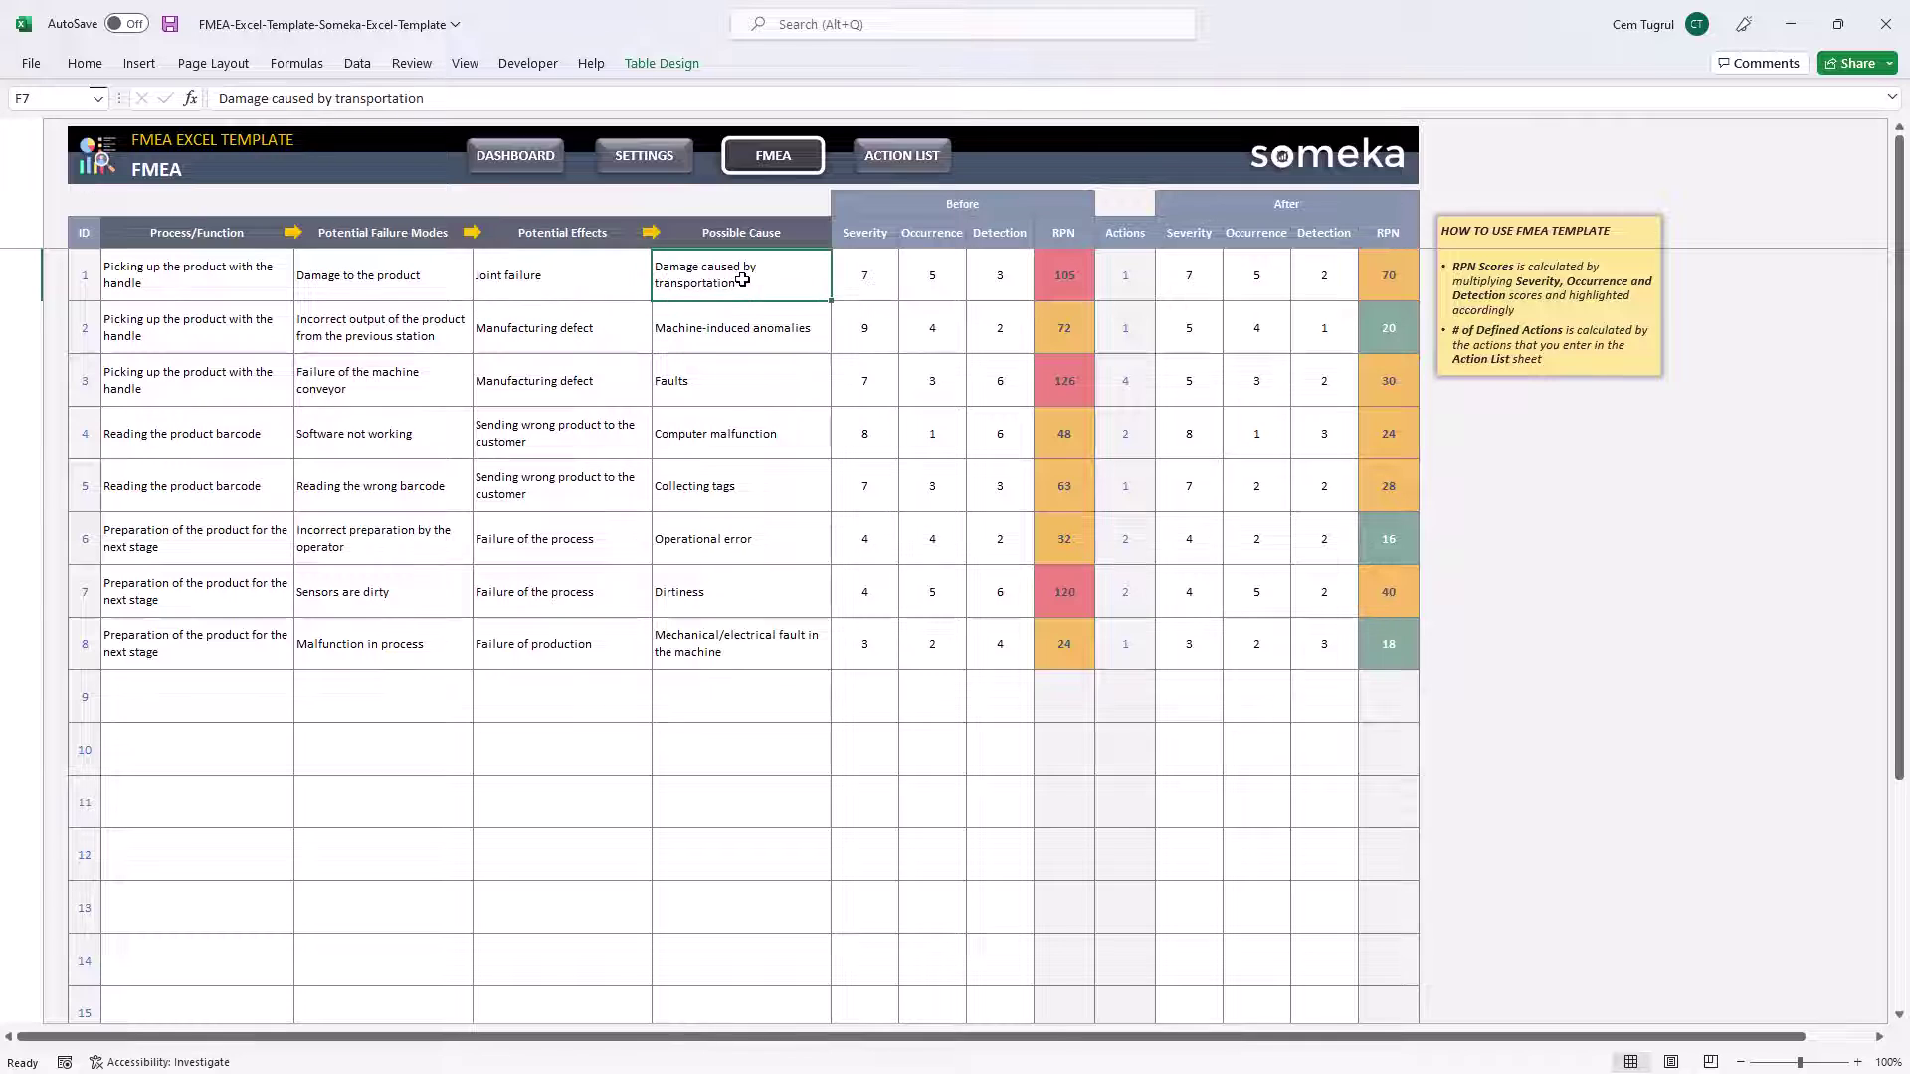
Step: Inspect row 1's Severity, Detection and after-action score dropdowns, leaving Severity at 7
left_click(854, 274)
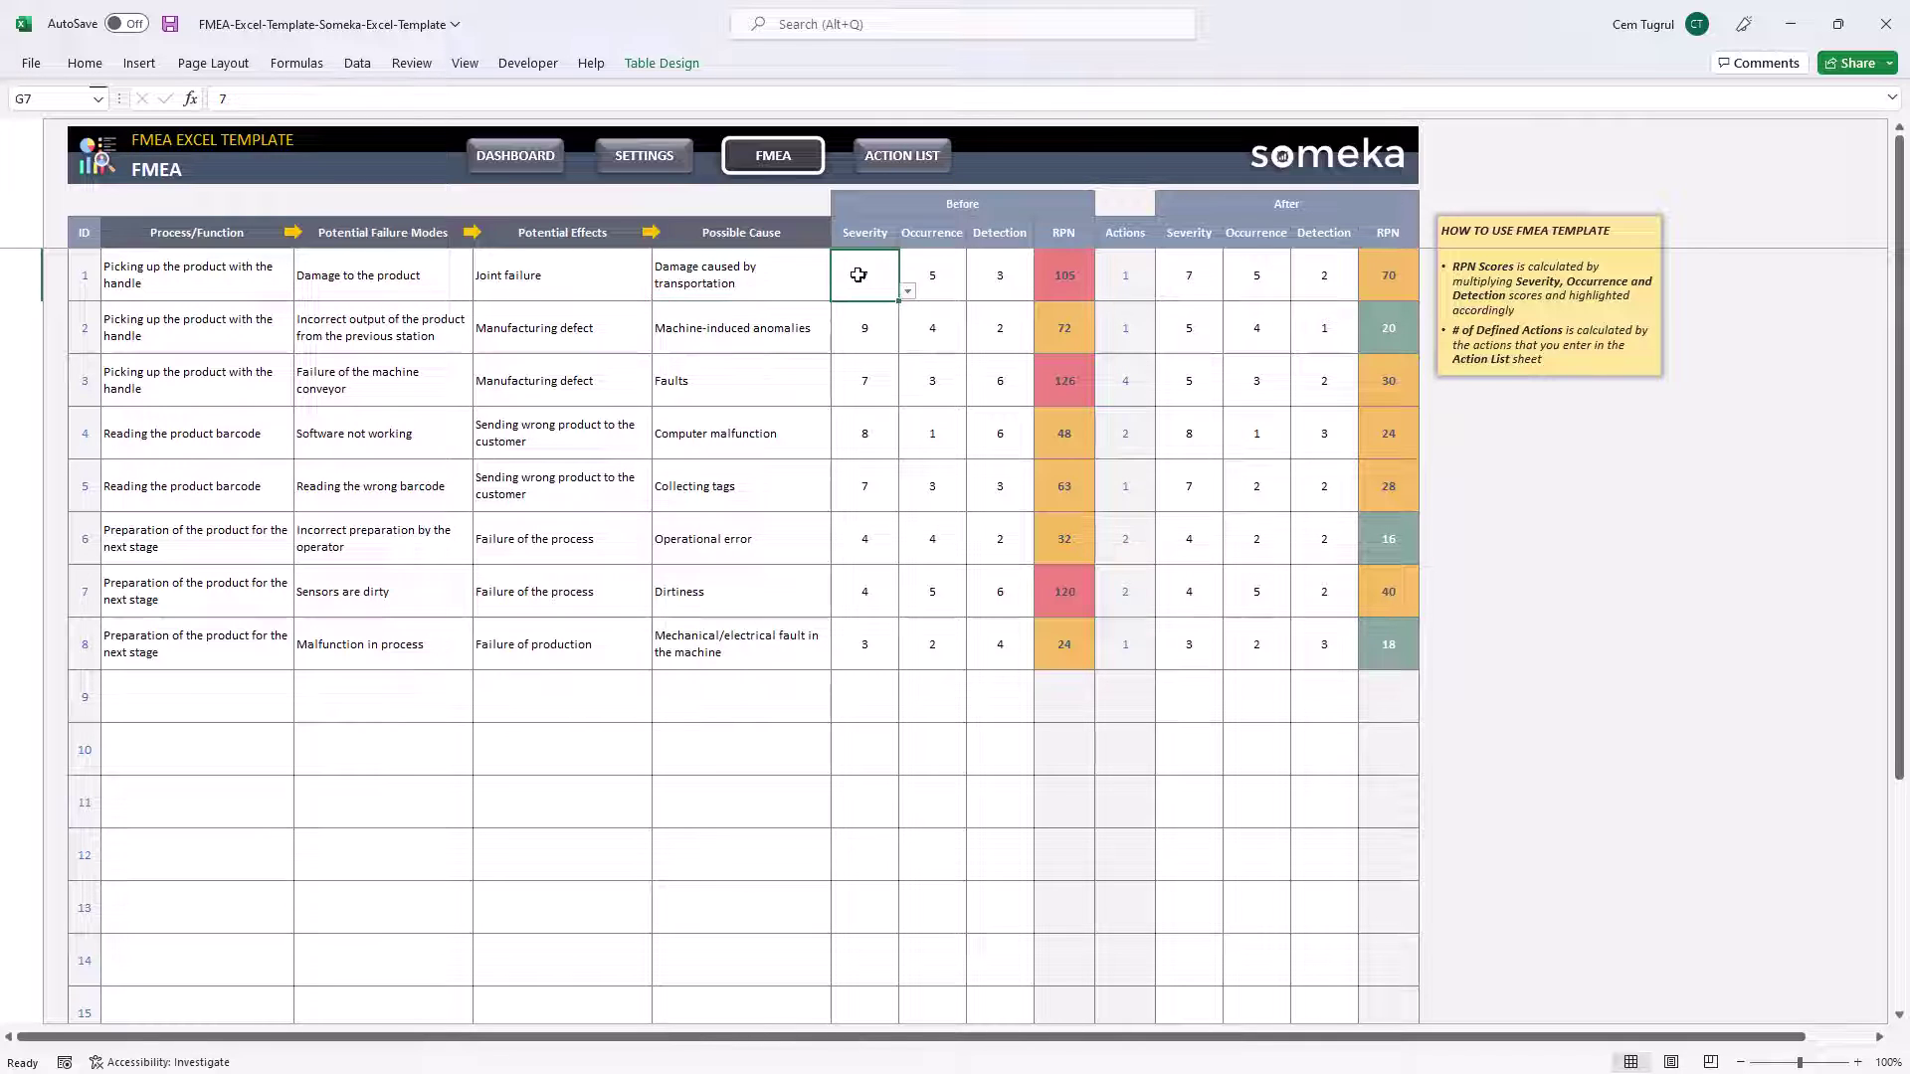
left_click(908, 289)
key("Escape")
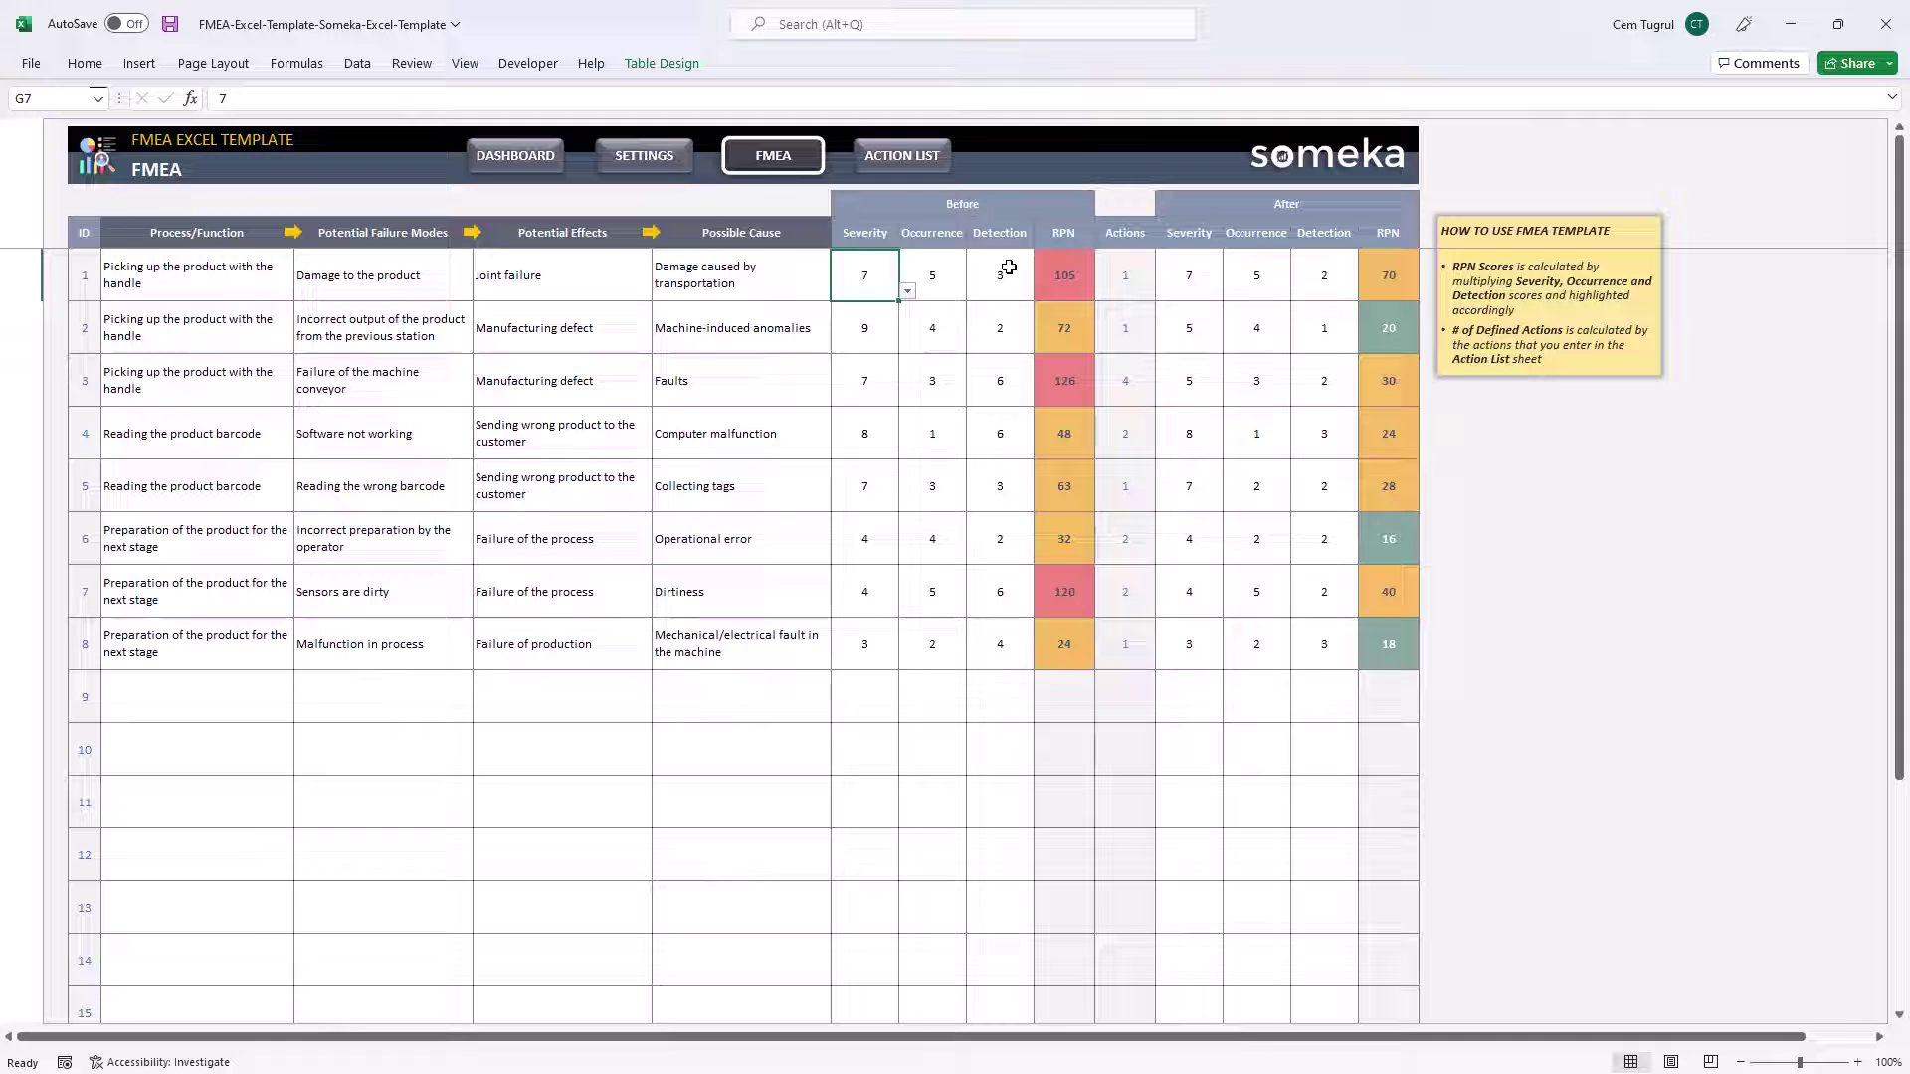
left_click(1007, 266)
left_click(1044, 297)
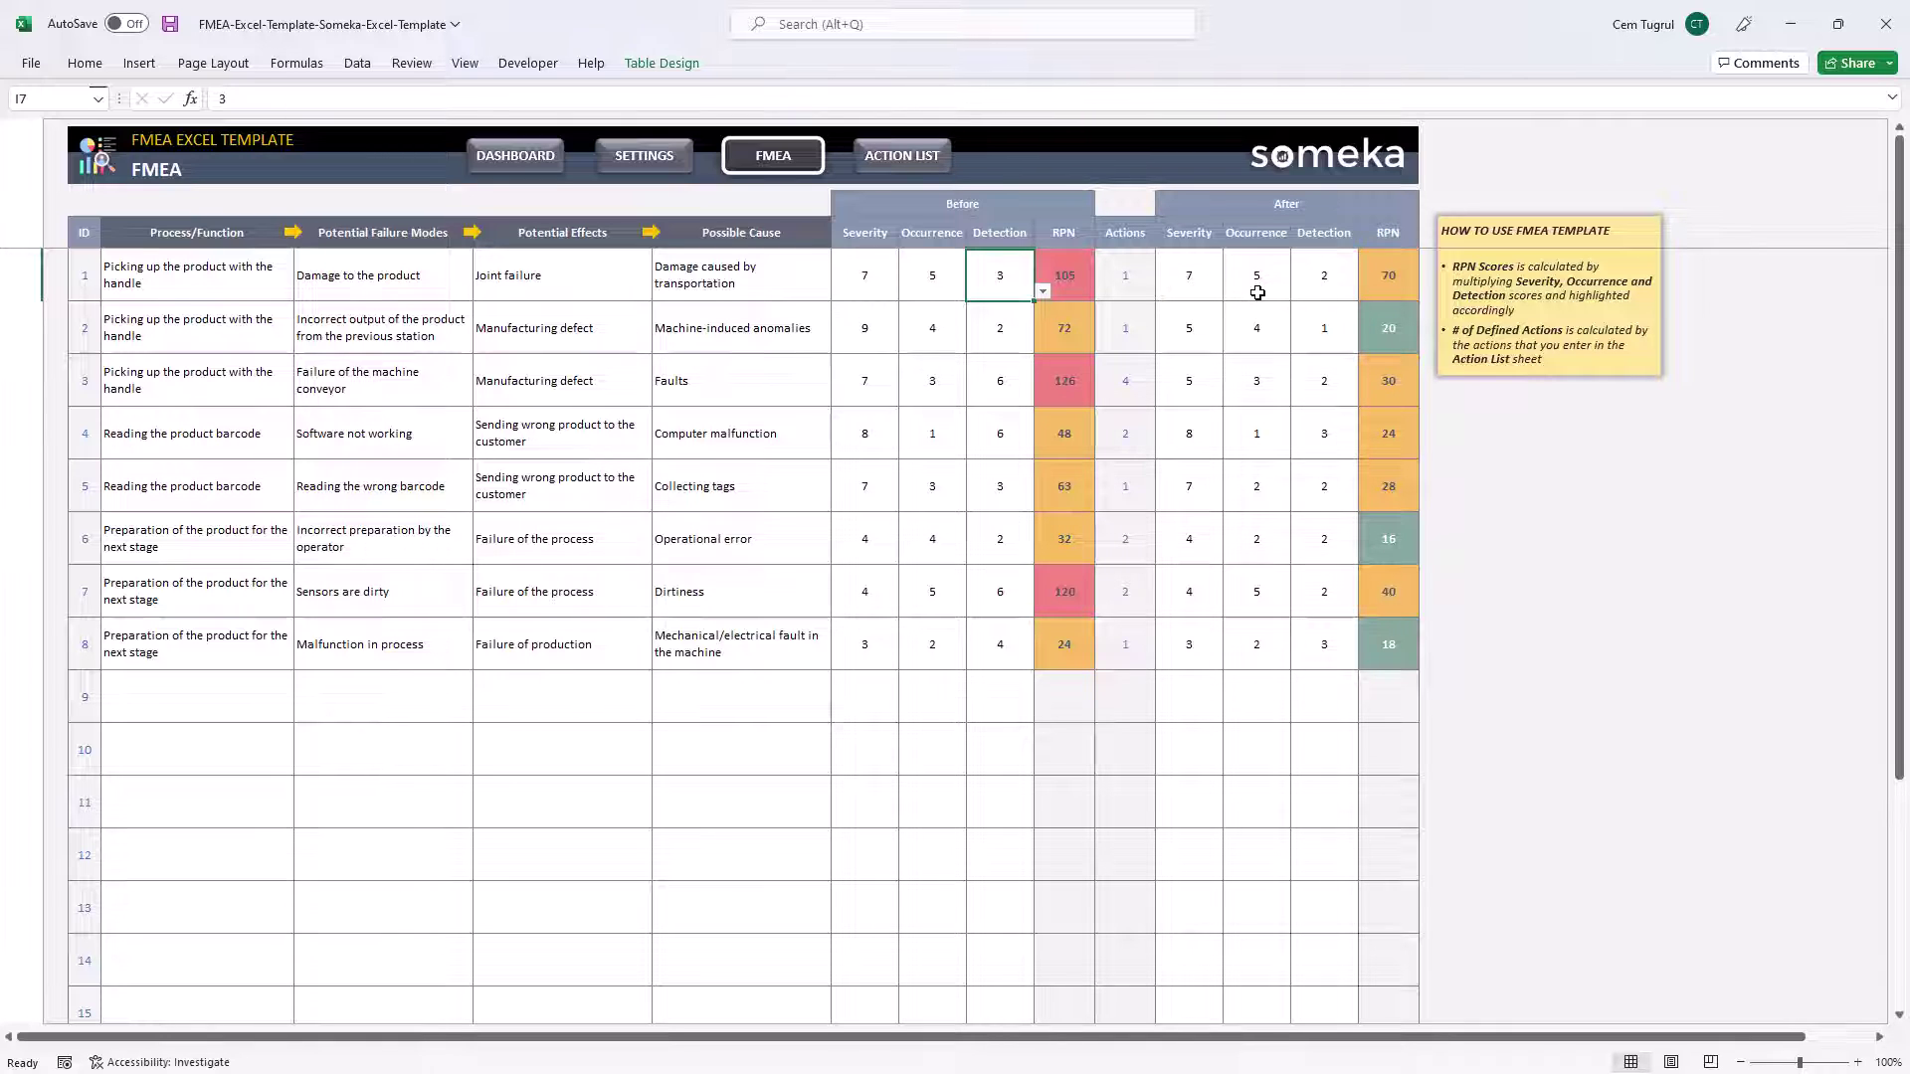
left_click(1257, 292)
left_click(1299, 292)
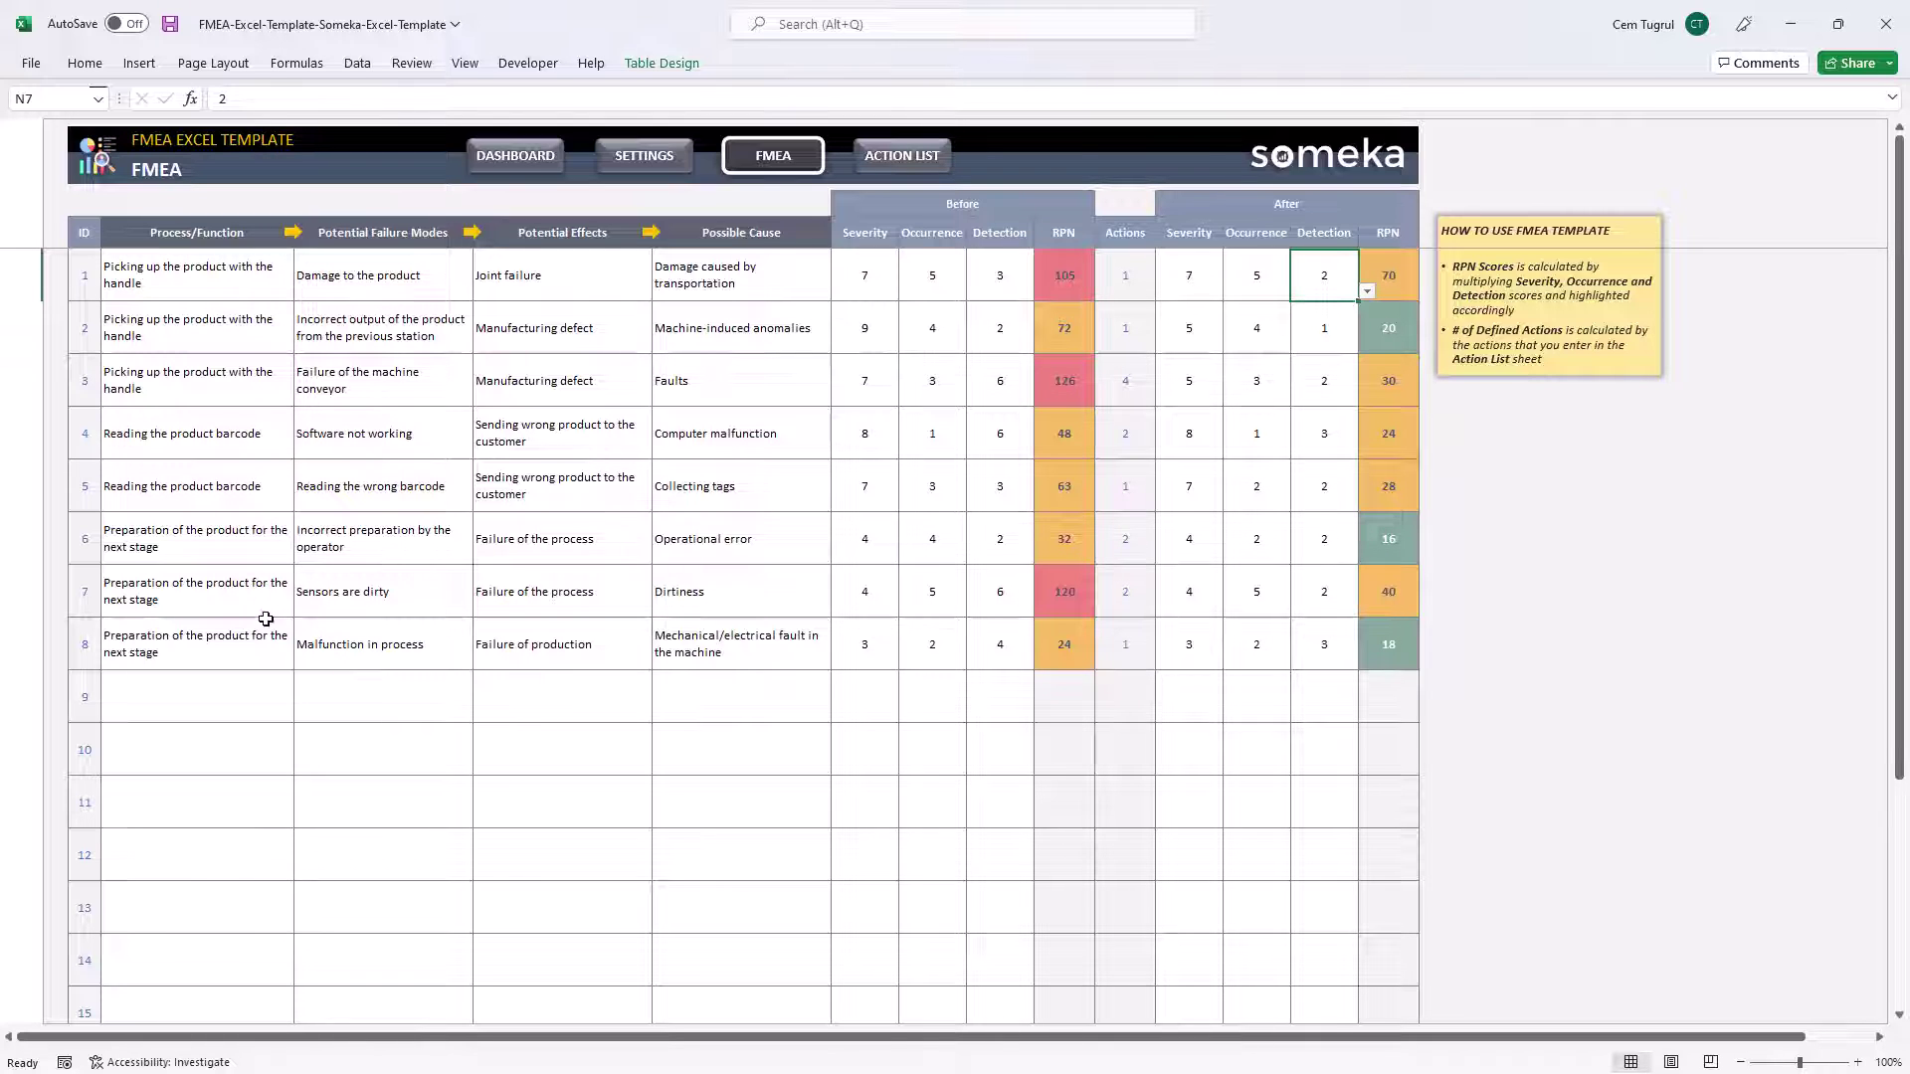
left_click(242, 683)
Step: Set row 9's process to the removal process and failure mode 'Banding the product without sufficient stretching'
left_click(303, 714)
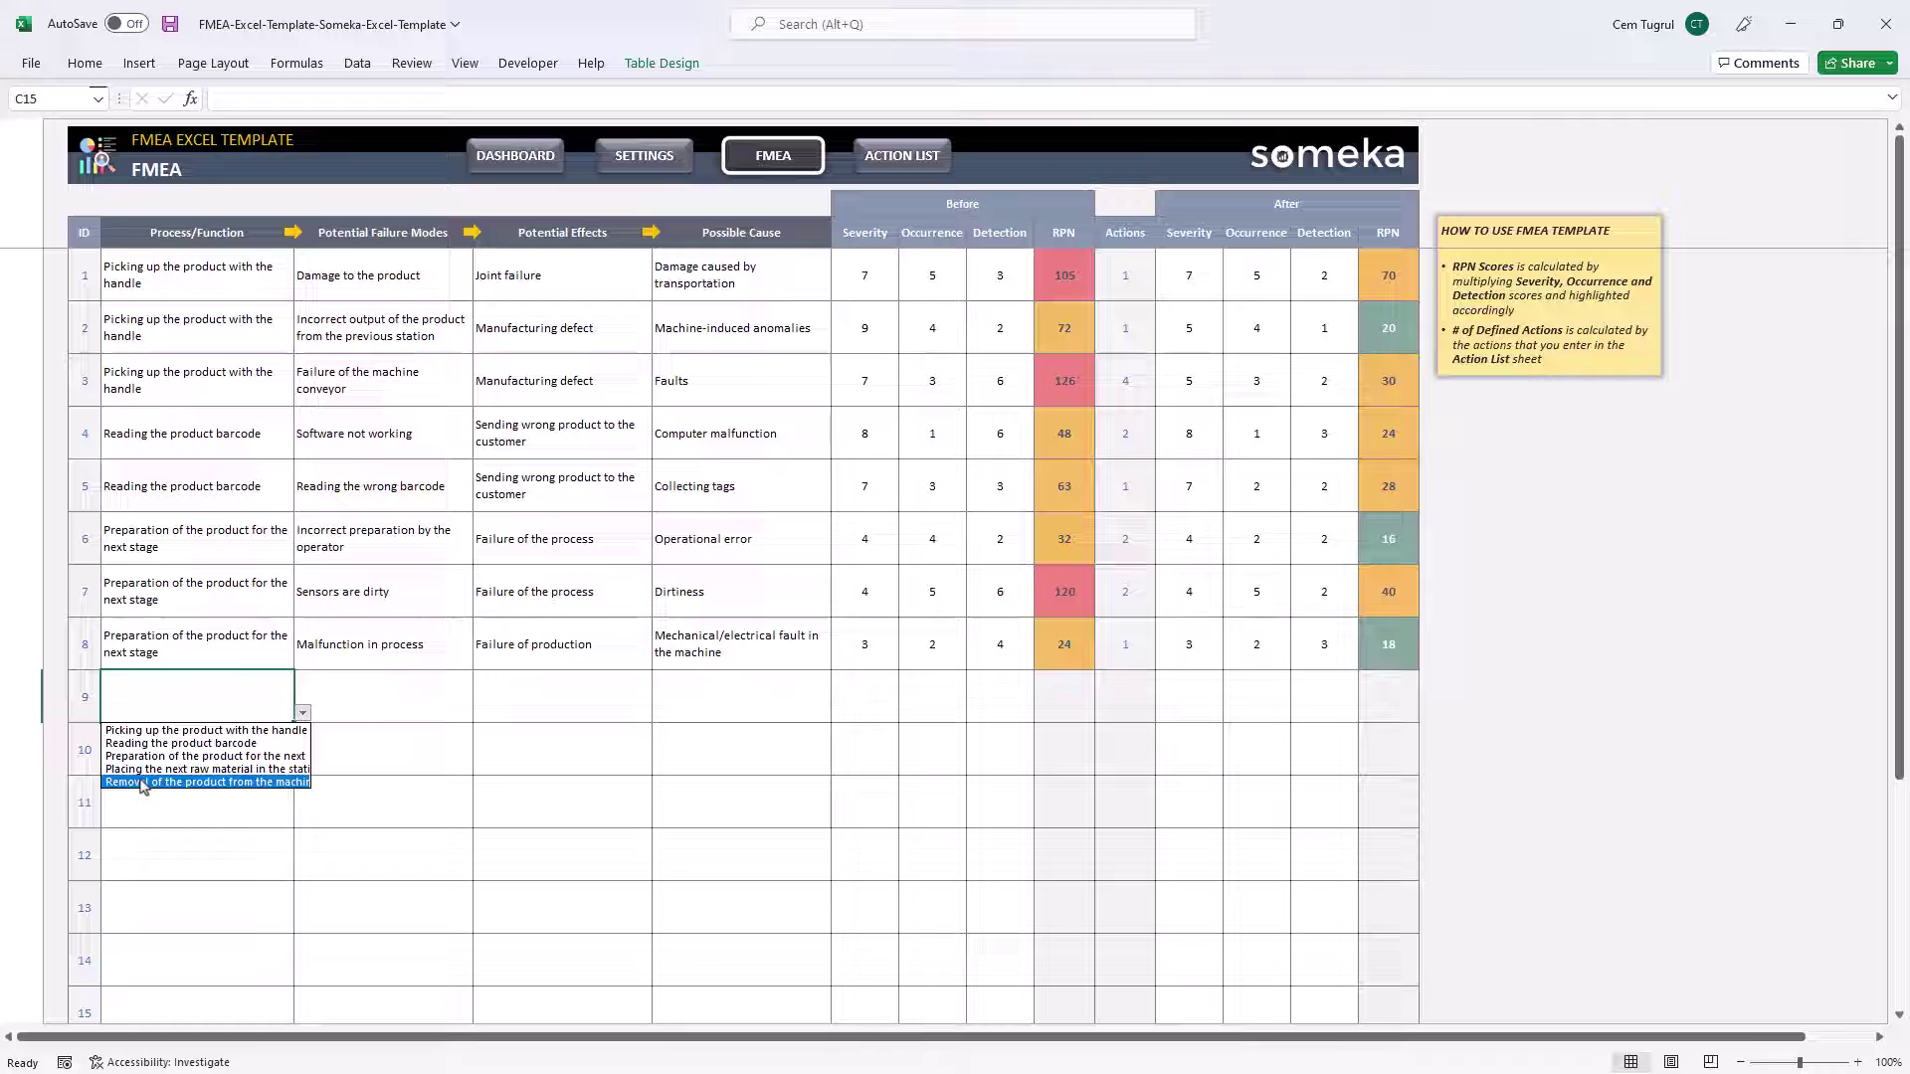
left_click(189, 785)
left_click(383, 699)
type("Banding")
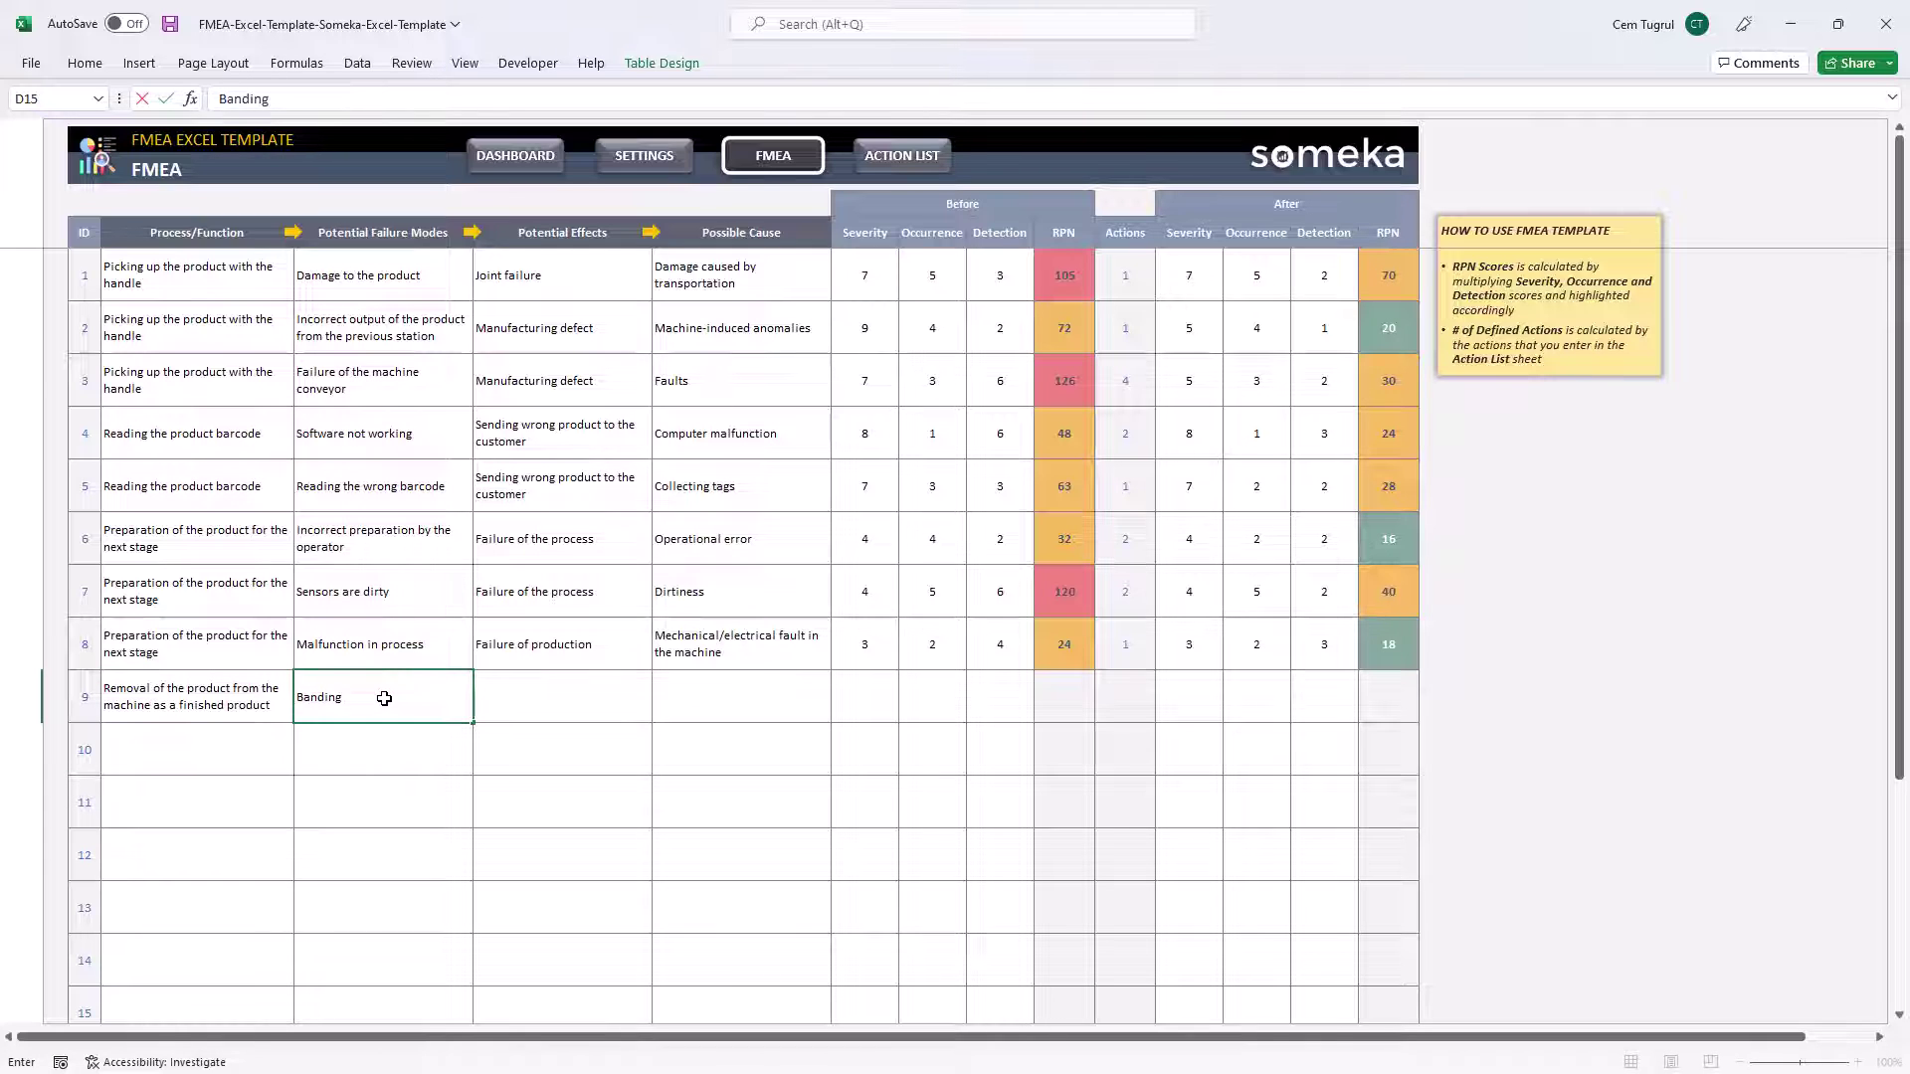
type(" the product without s")
type("ufficient str")
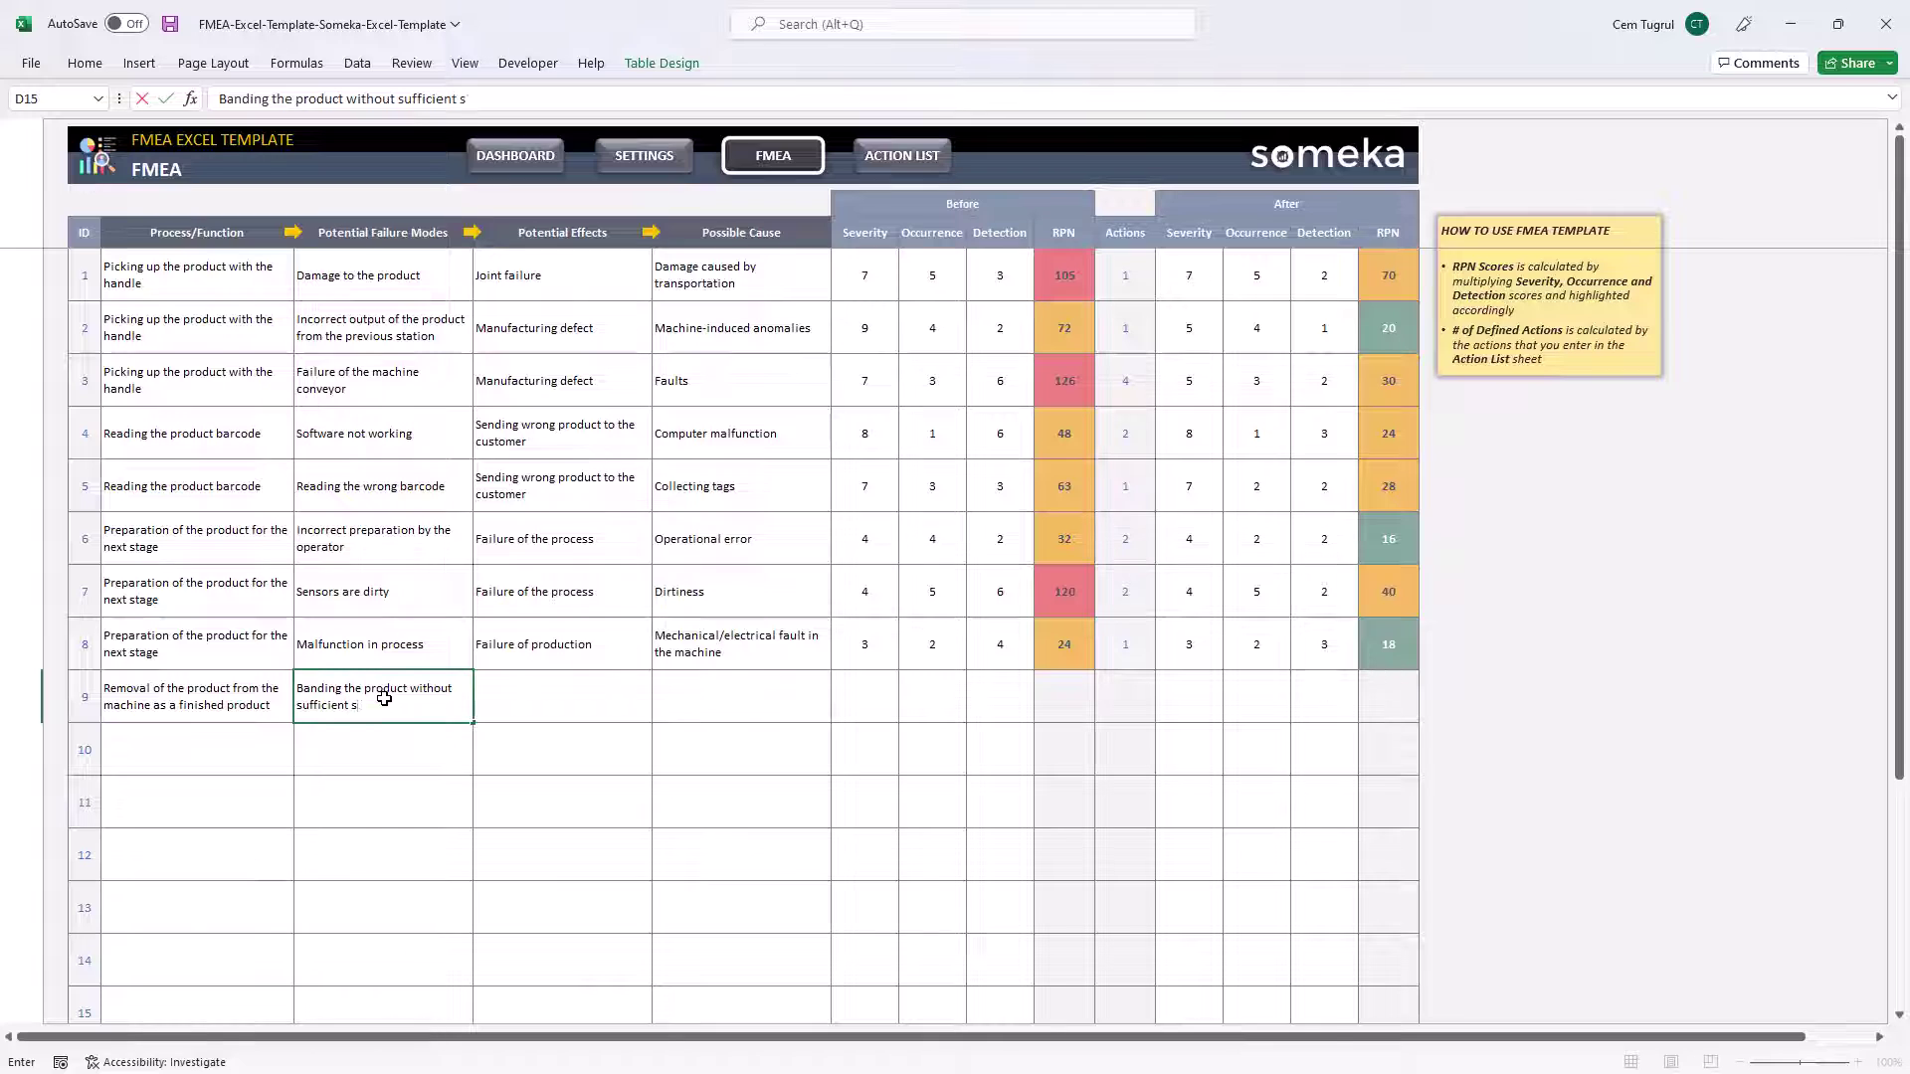
type("ectchi")
type("ng")
Step: Enter effect 'Trace formation on the product after barrier system' and cause 'Not using the tapping tool'
left_click(600, 693)
type("Trace format")
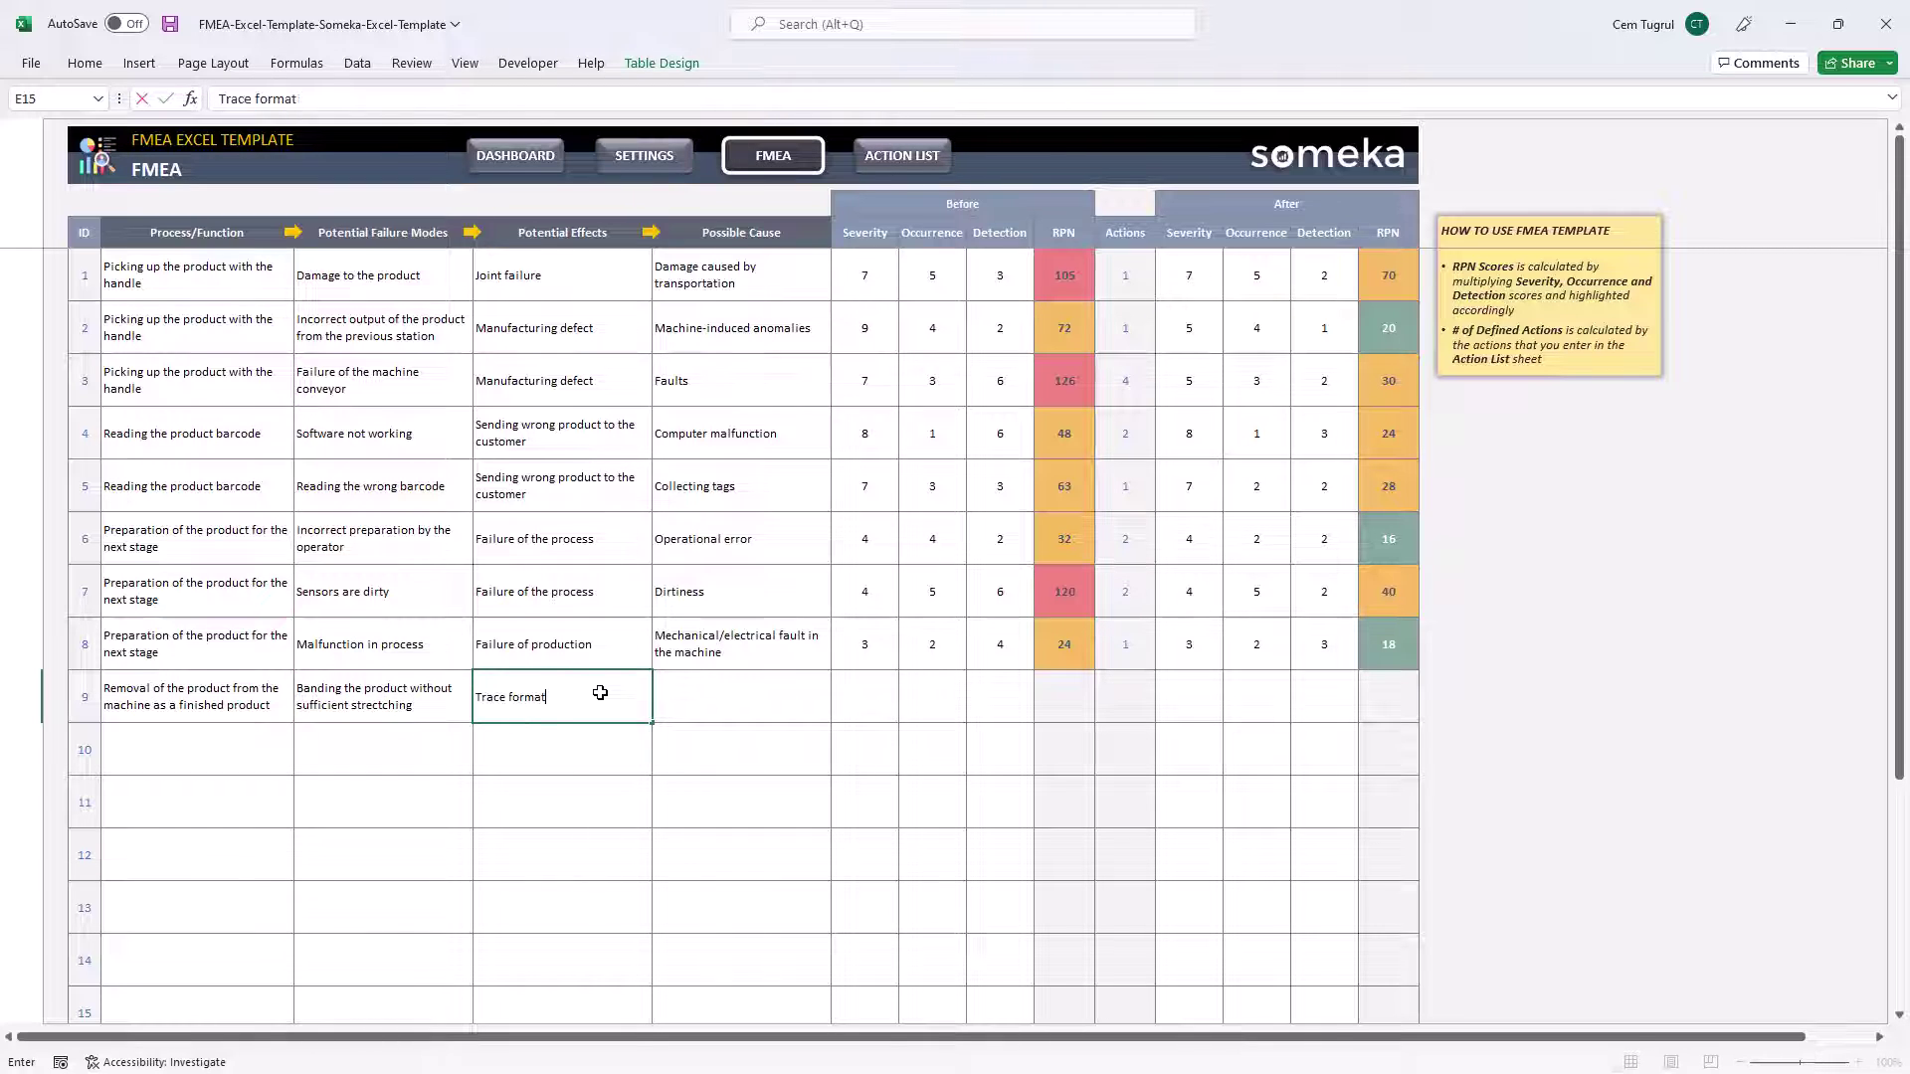
type("ion on the product")
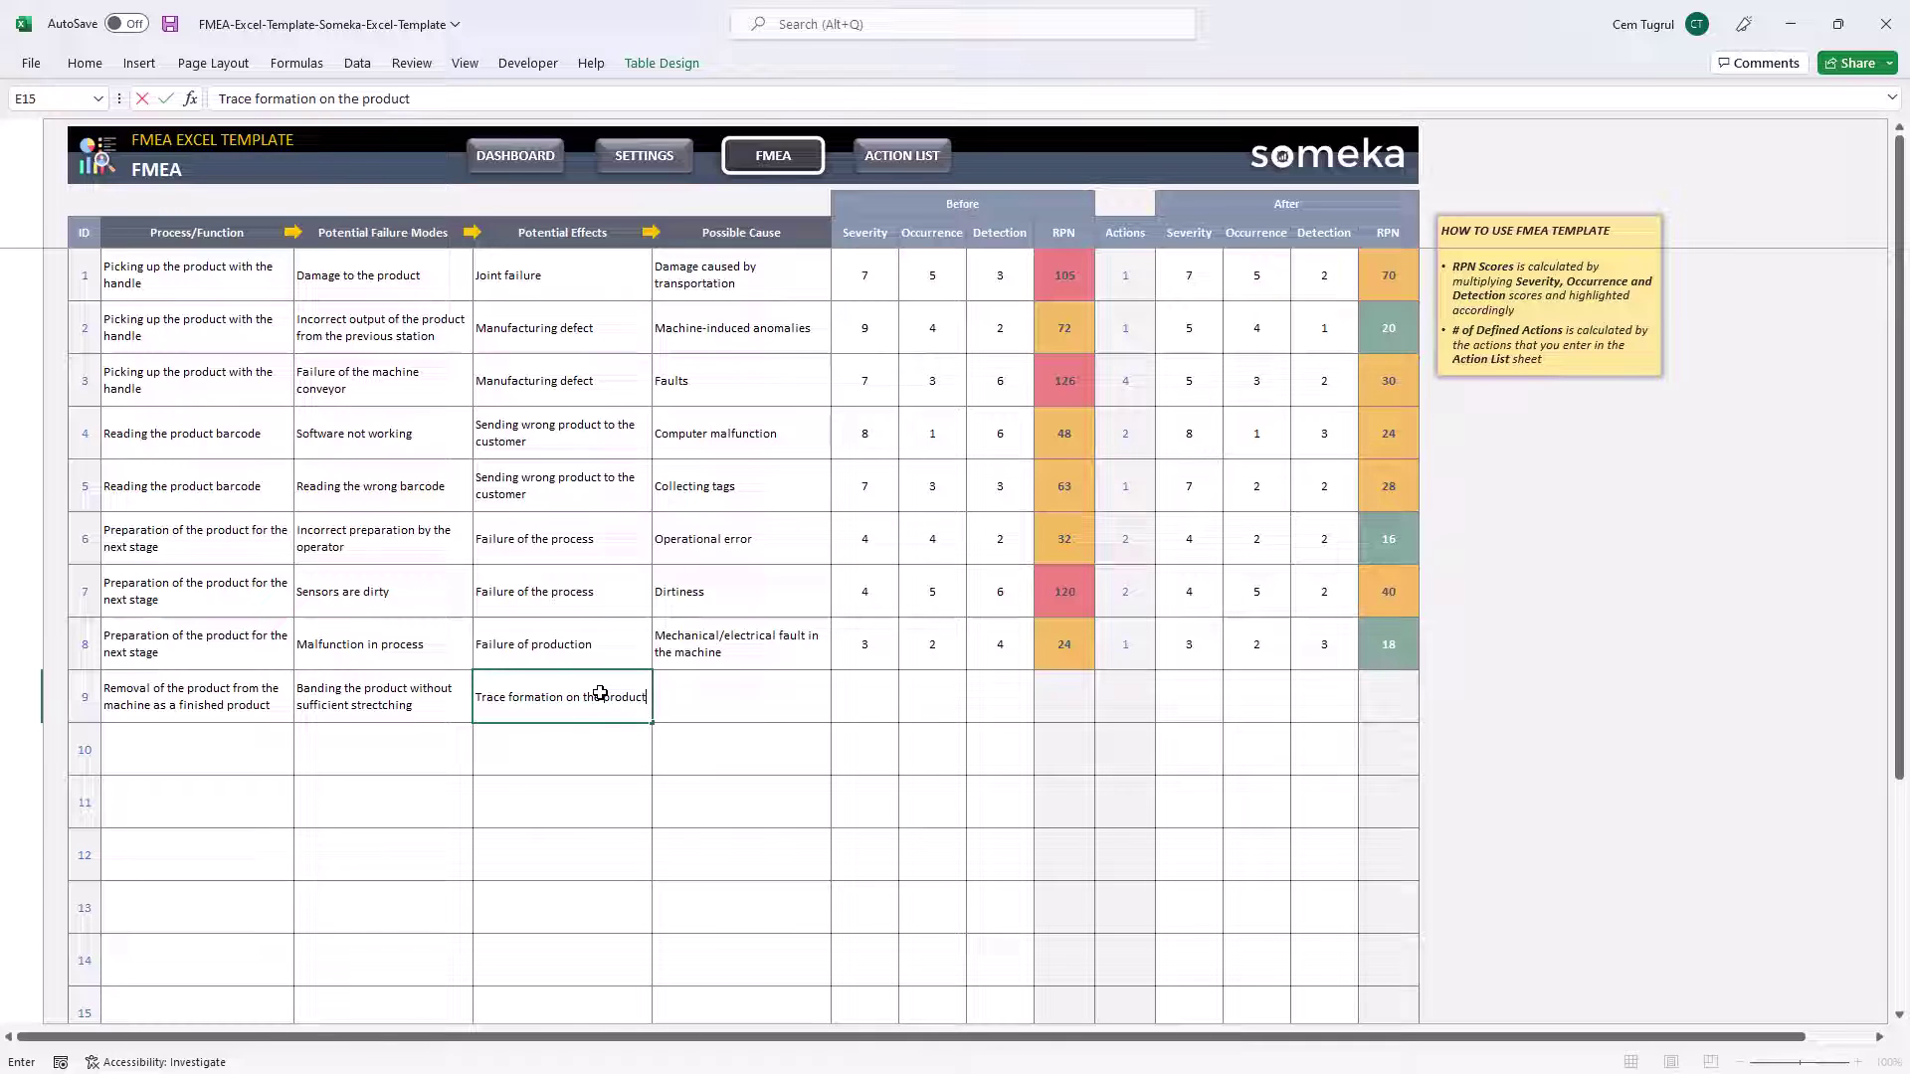
type(" after barr")
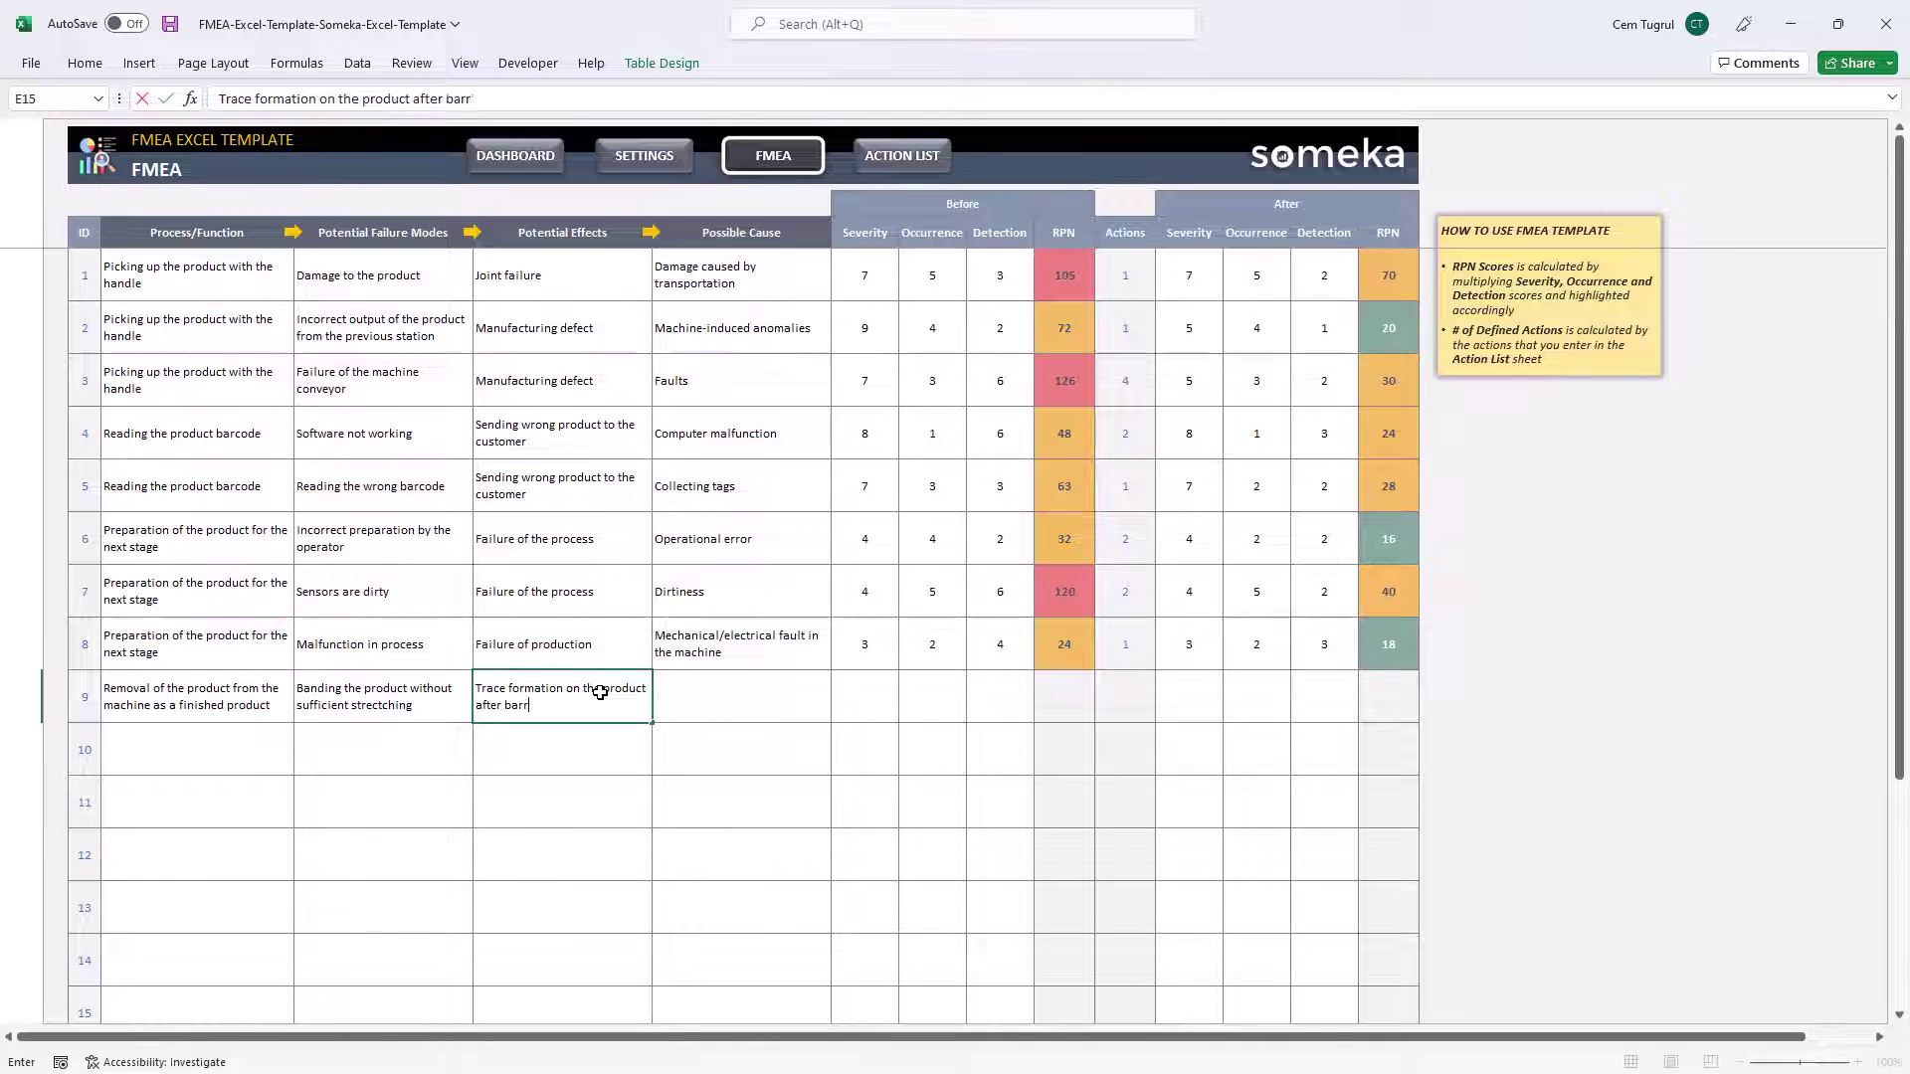
type("ier system")
key("Tab")
type("N")
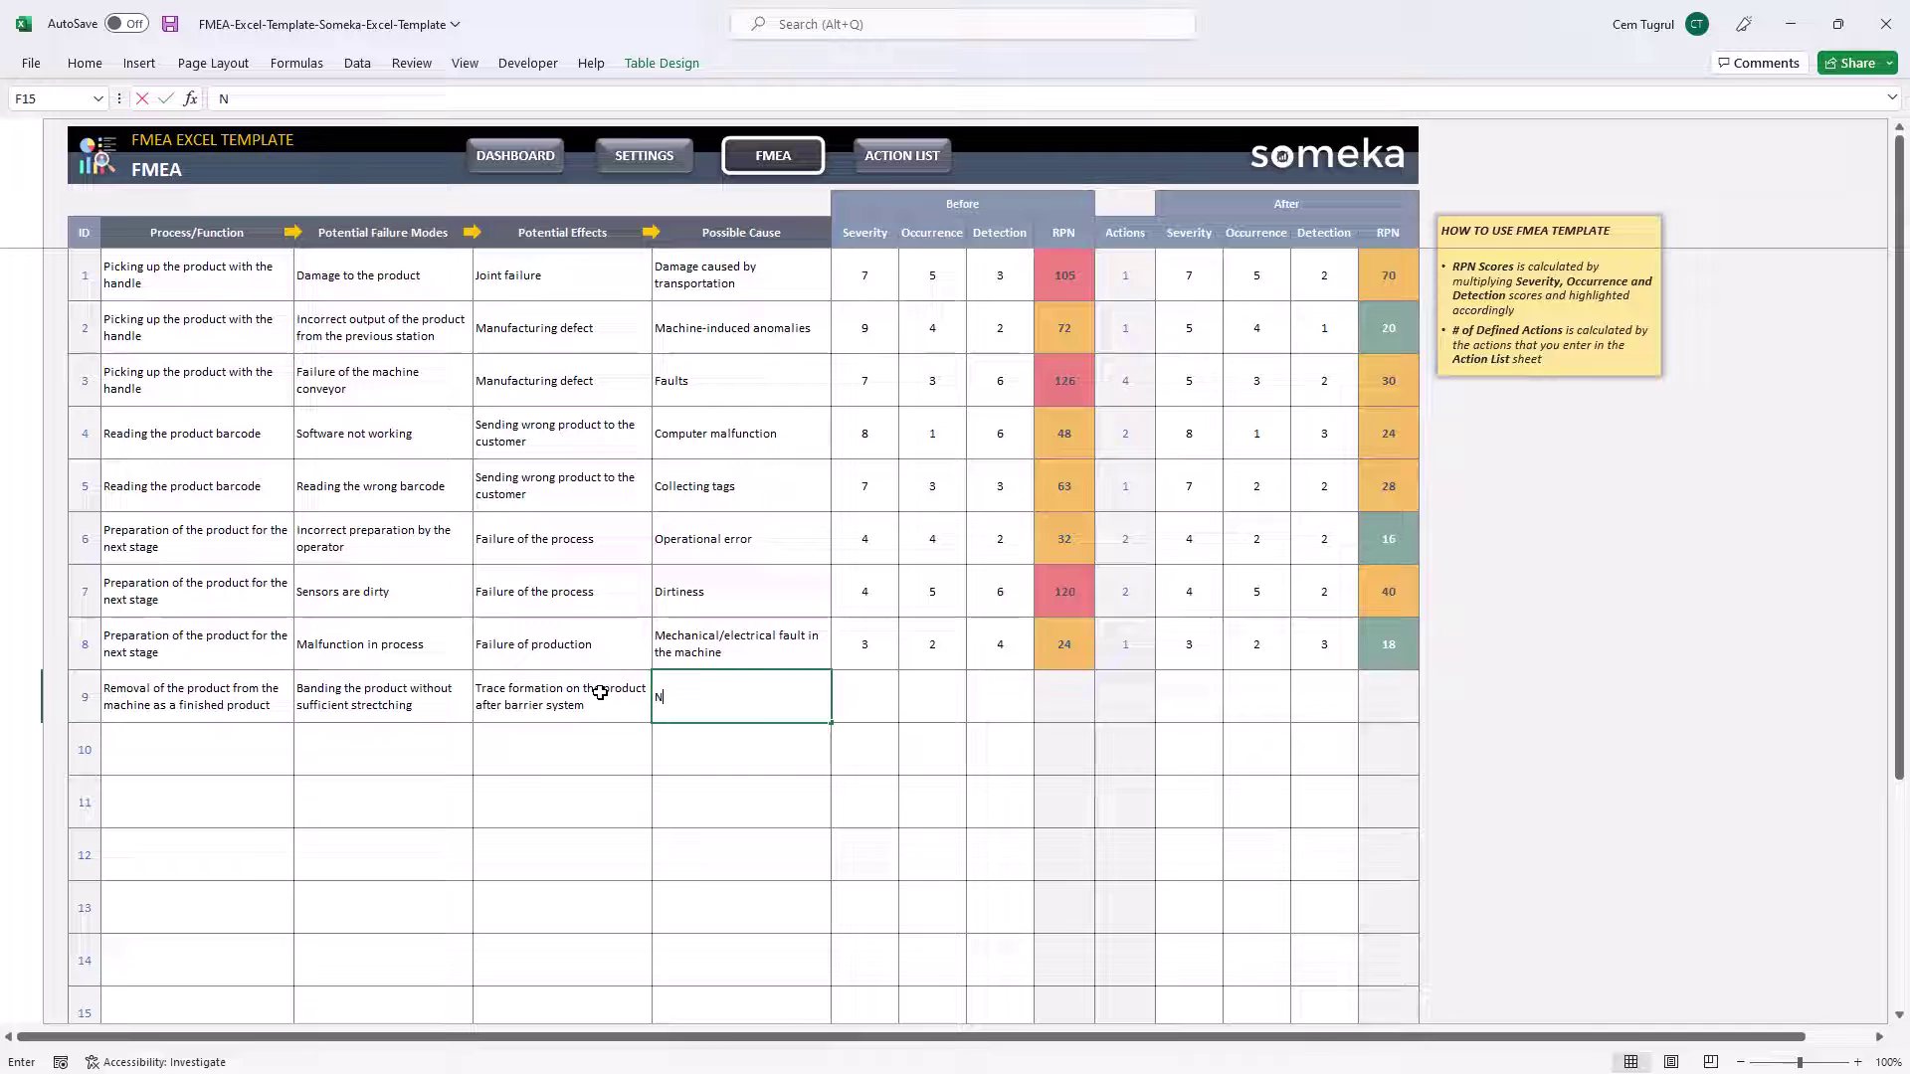
type("ot using the tapping to")
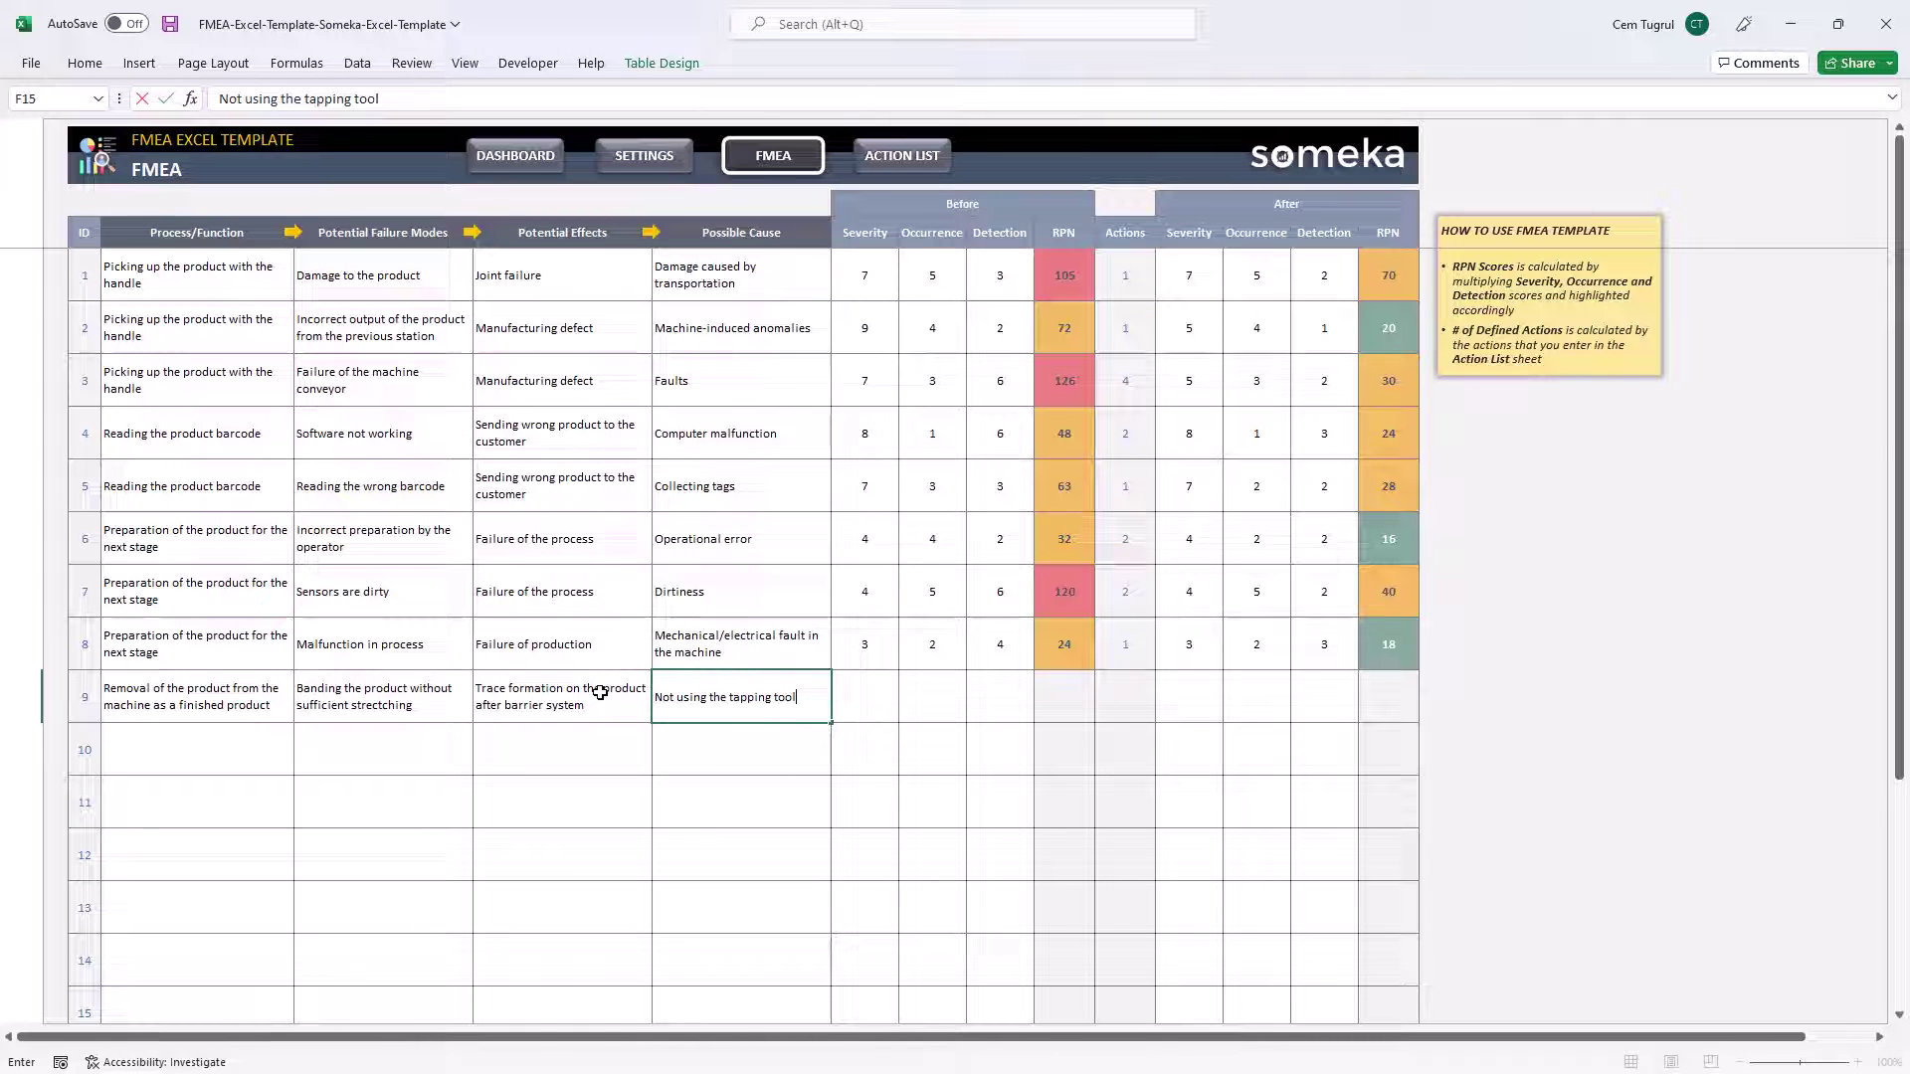
Step: Confirm the tapping-tool cause and rate row 9's Before Severity 6, Occurrence 3, Detection 3
left_click(863, 703)
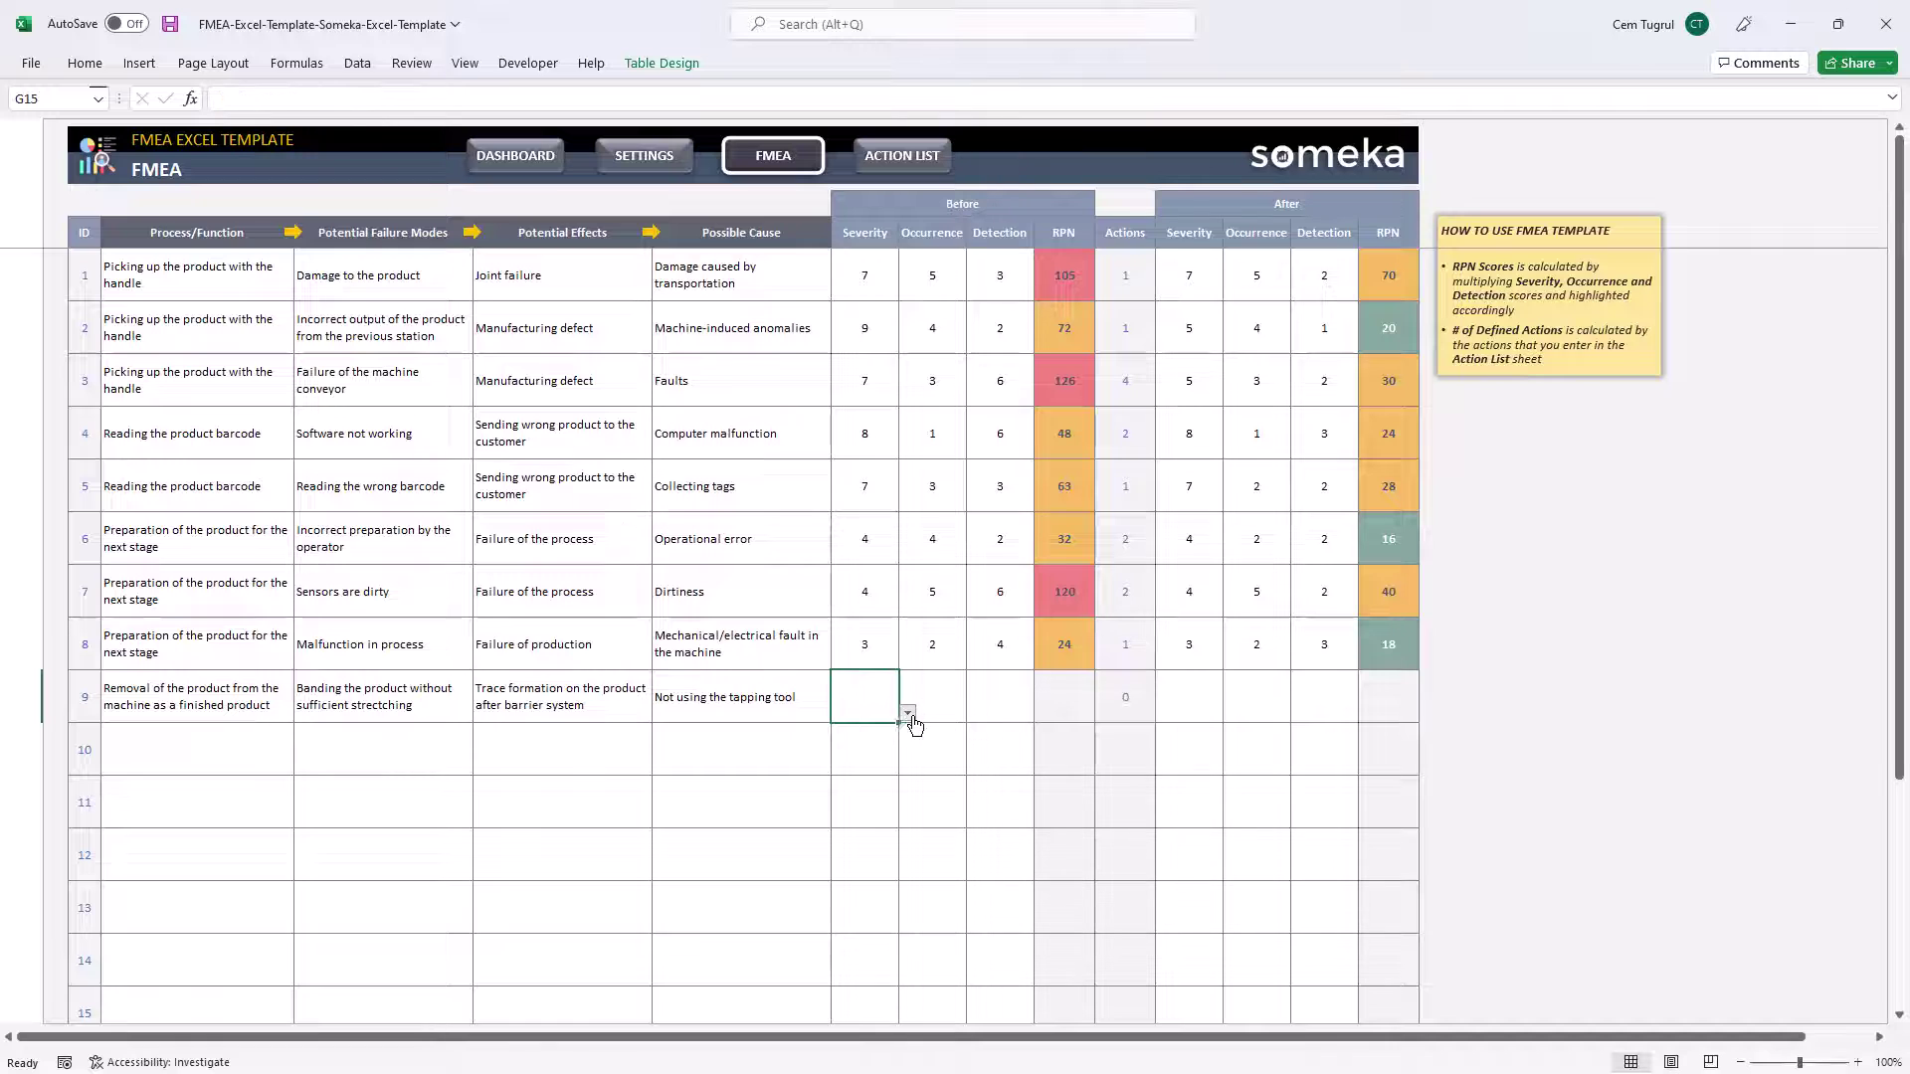
left_click(909, 714)
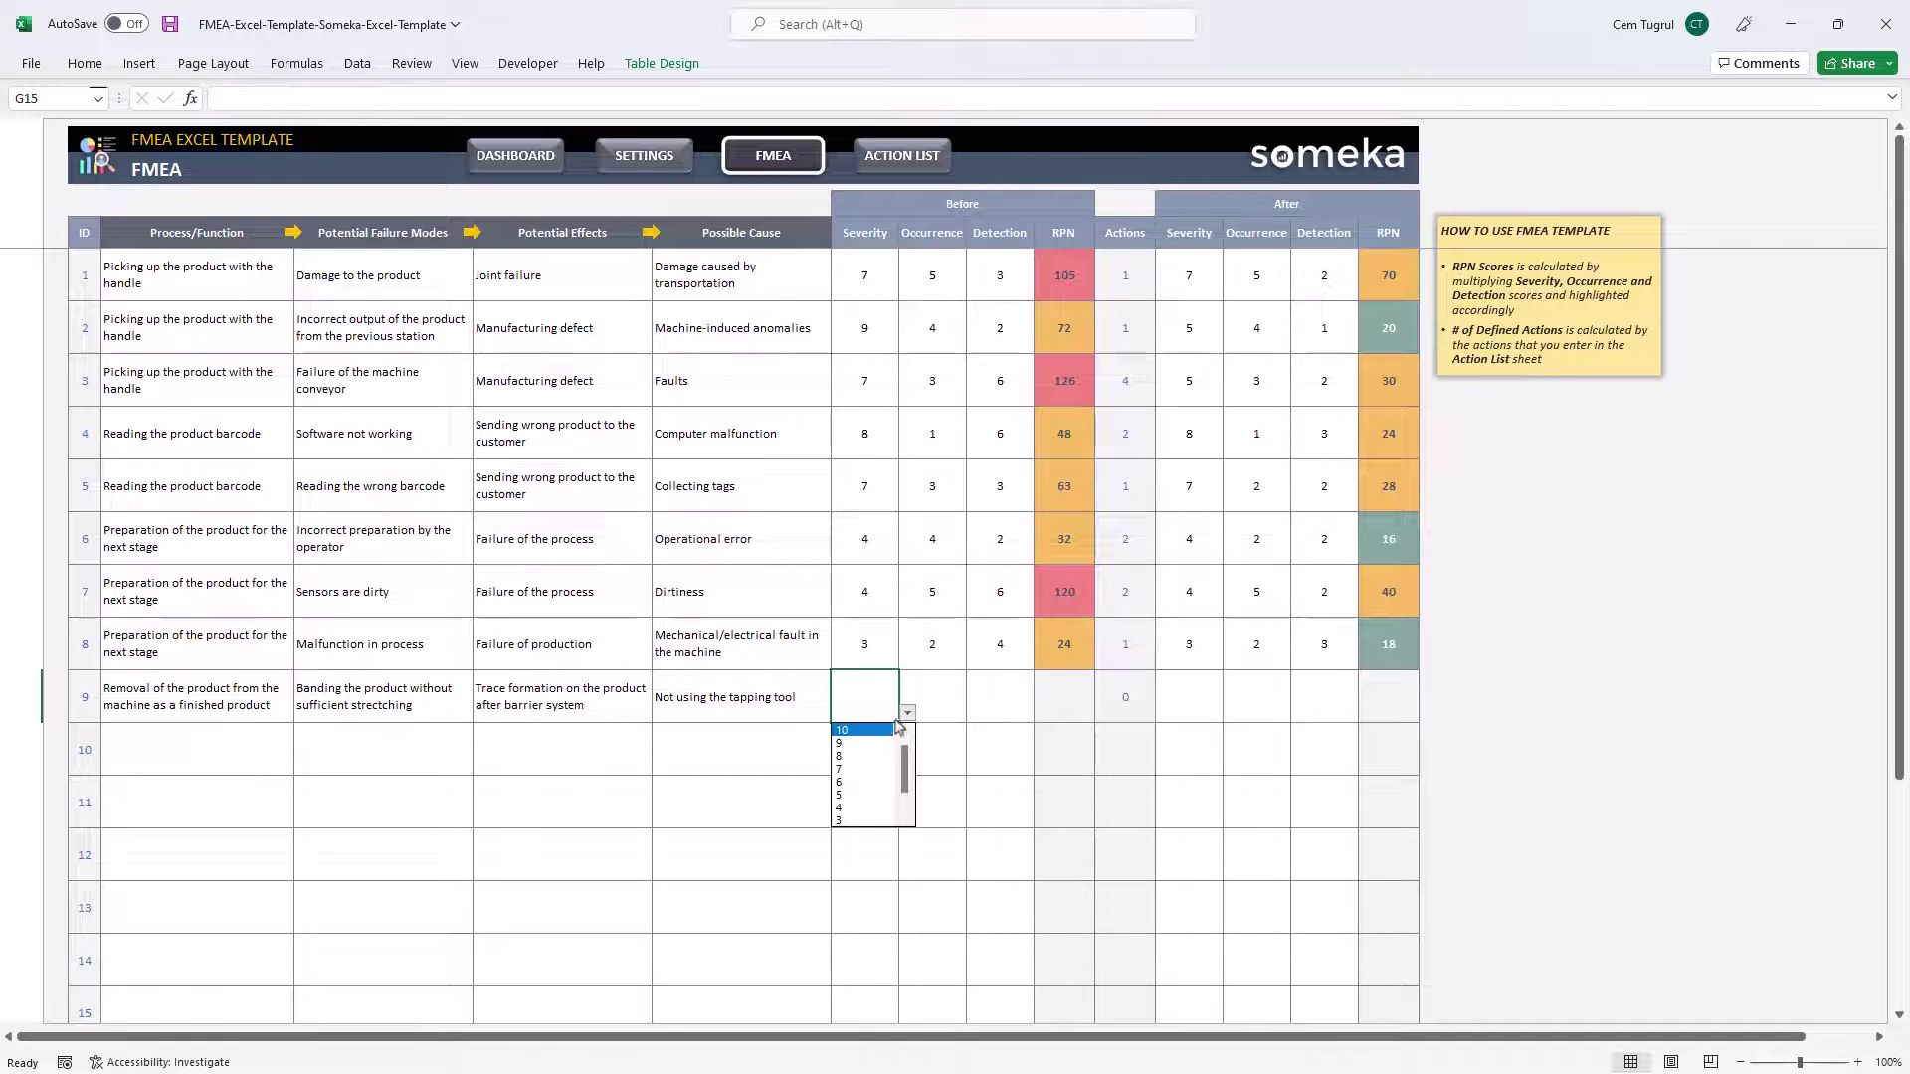
left_click(863, 782)
left_click(958, 710)
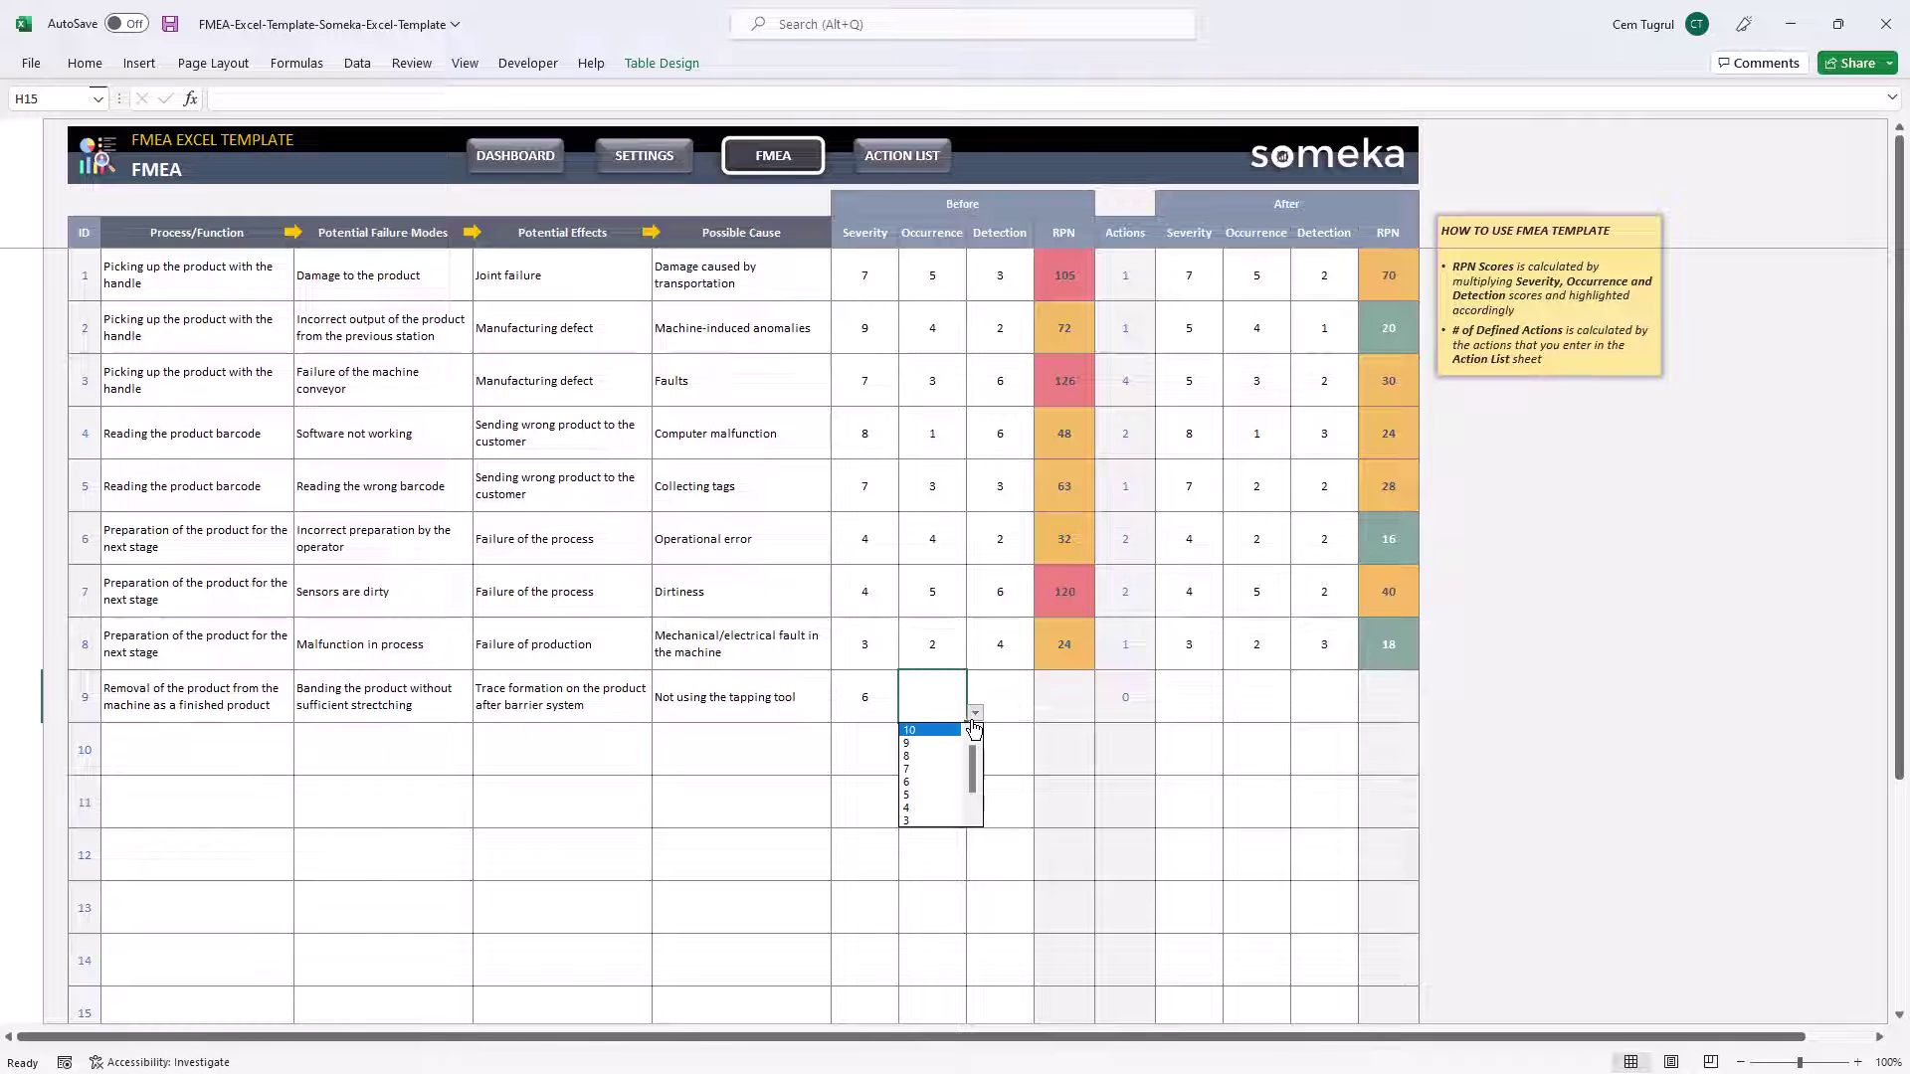
left_click(906, 819)
left_click(1020, 710)
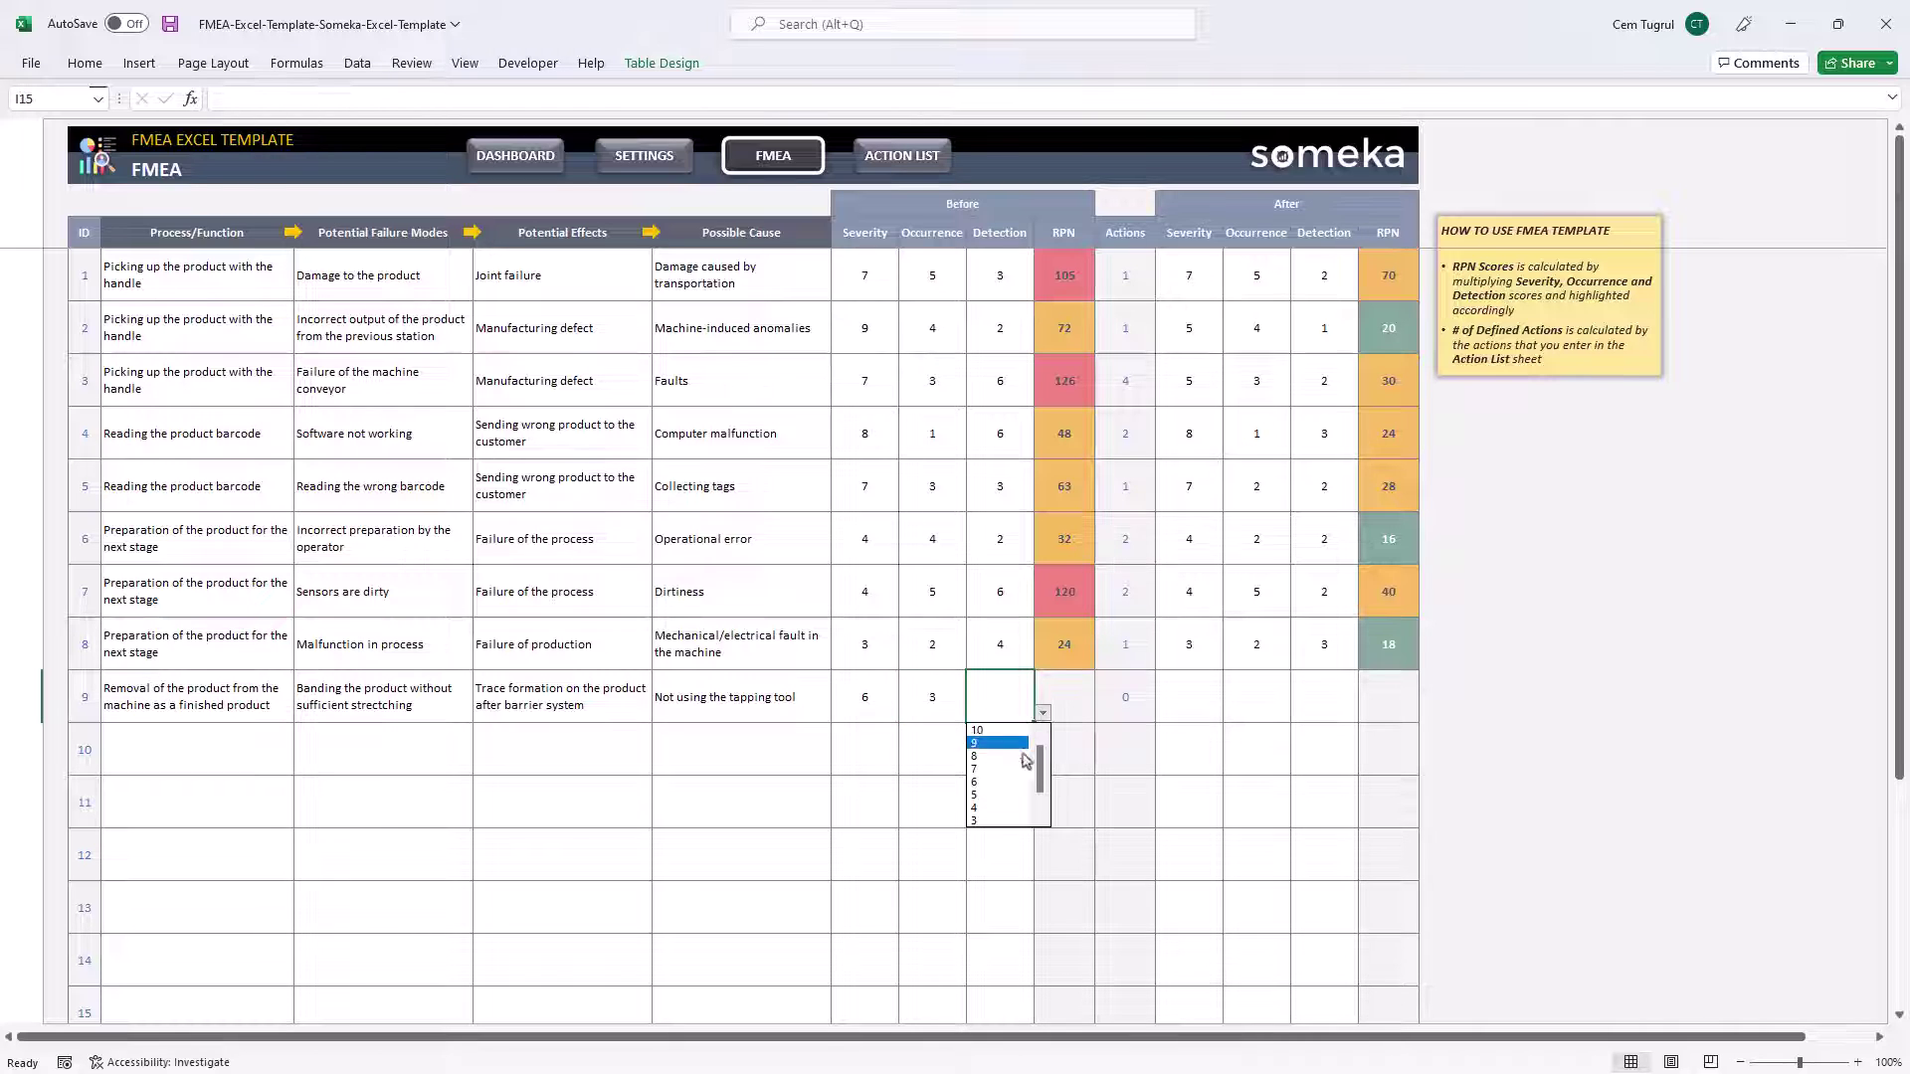
left_click(1009, 819)
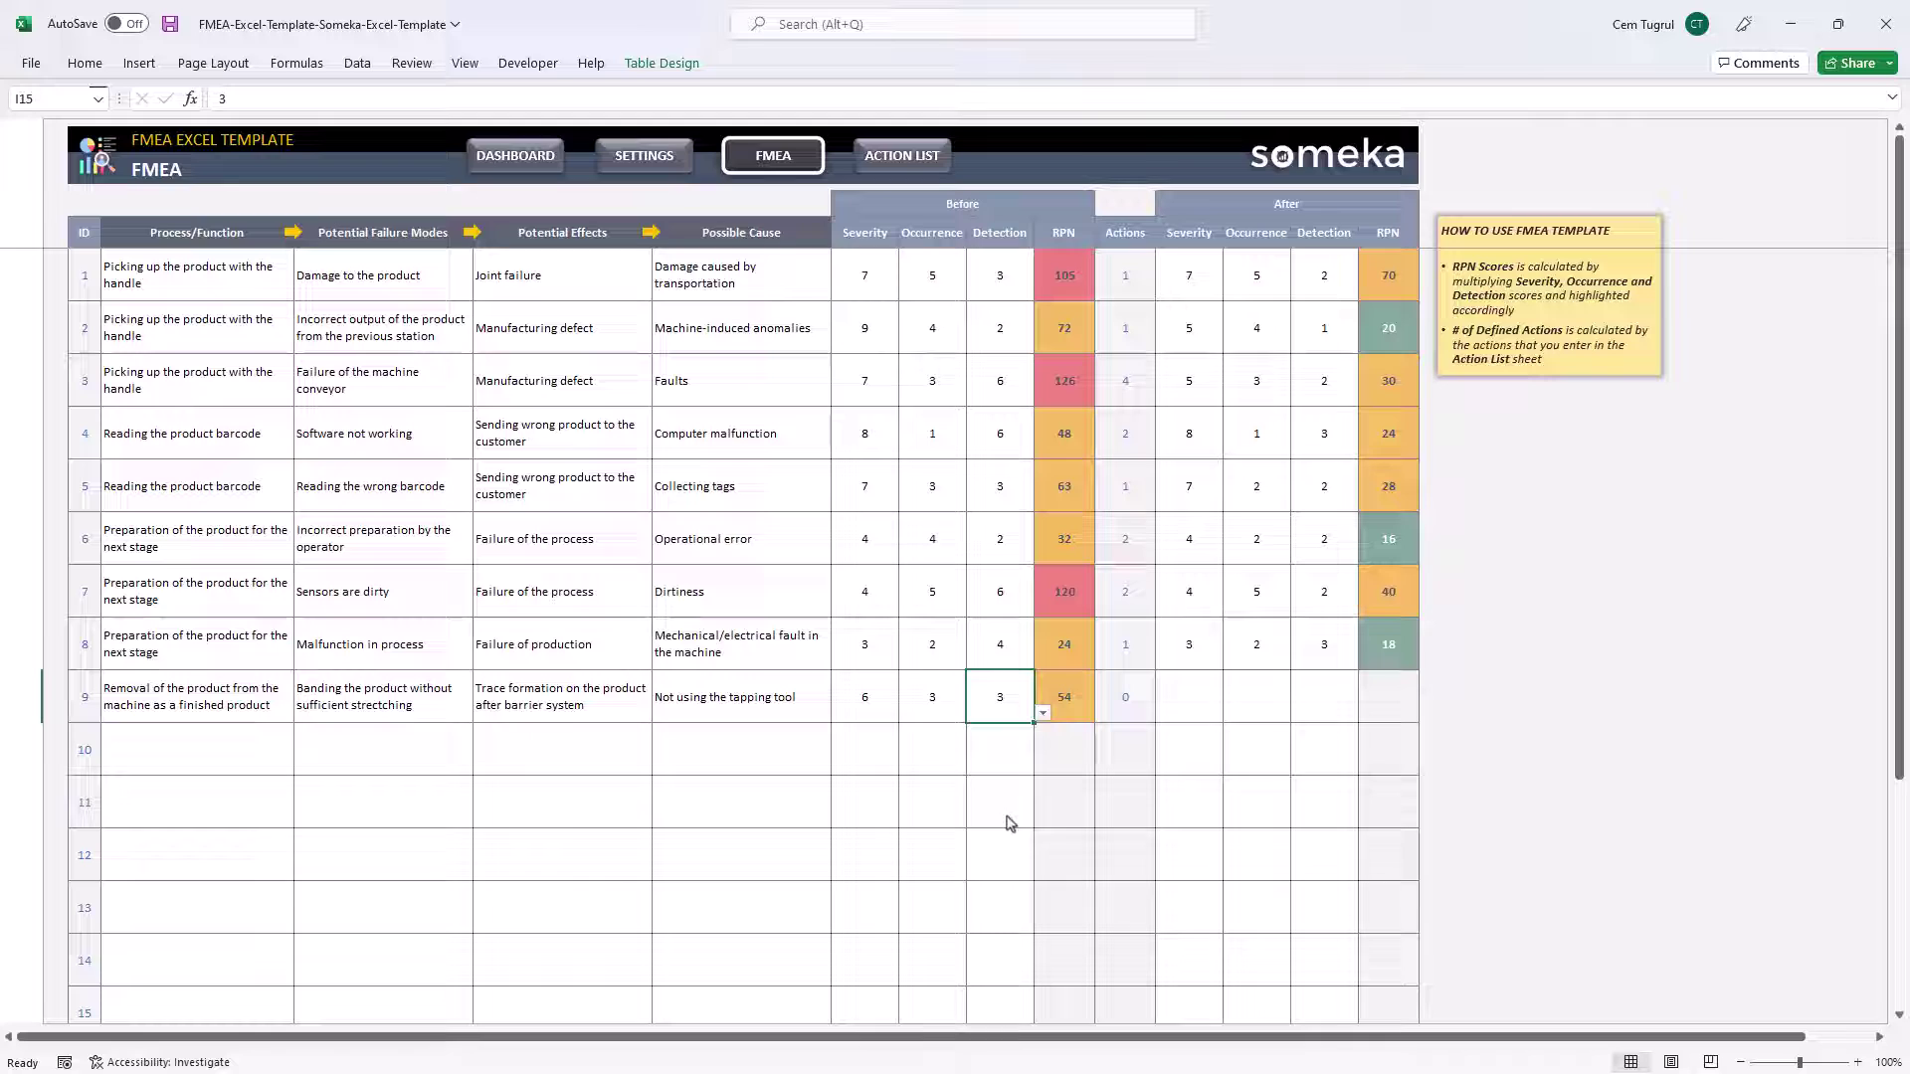
left_click(1209, 714)
Step: Rate row 9's After Severity 6, Occurrence 1, Detection 3 (RPN 18) and go to Action List
left_click(1232, 713)
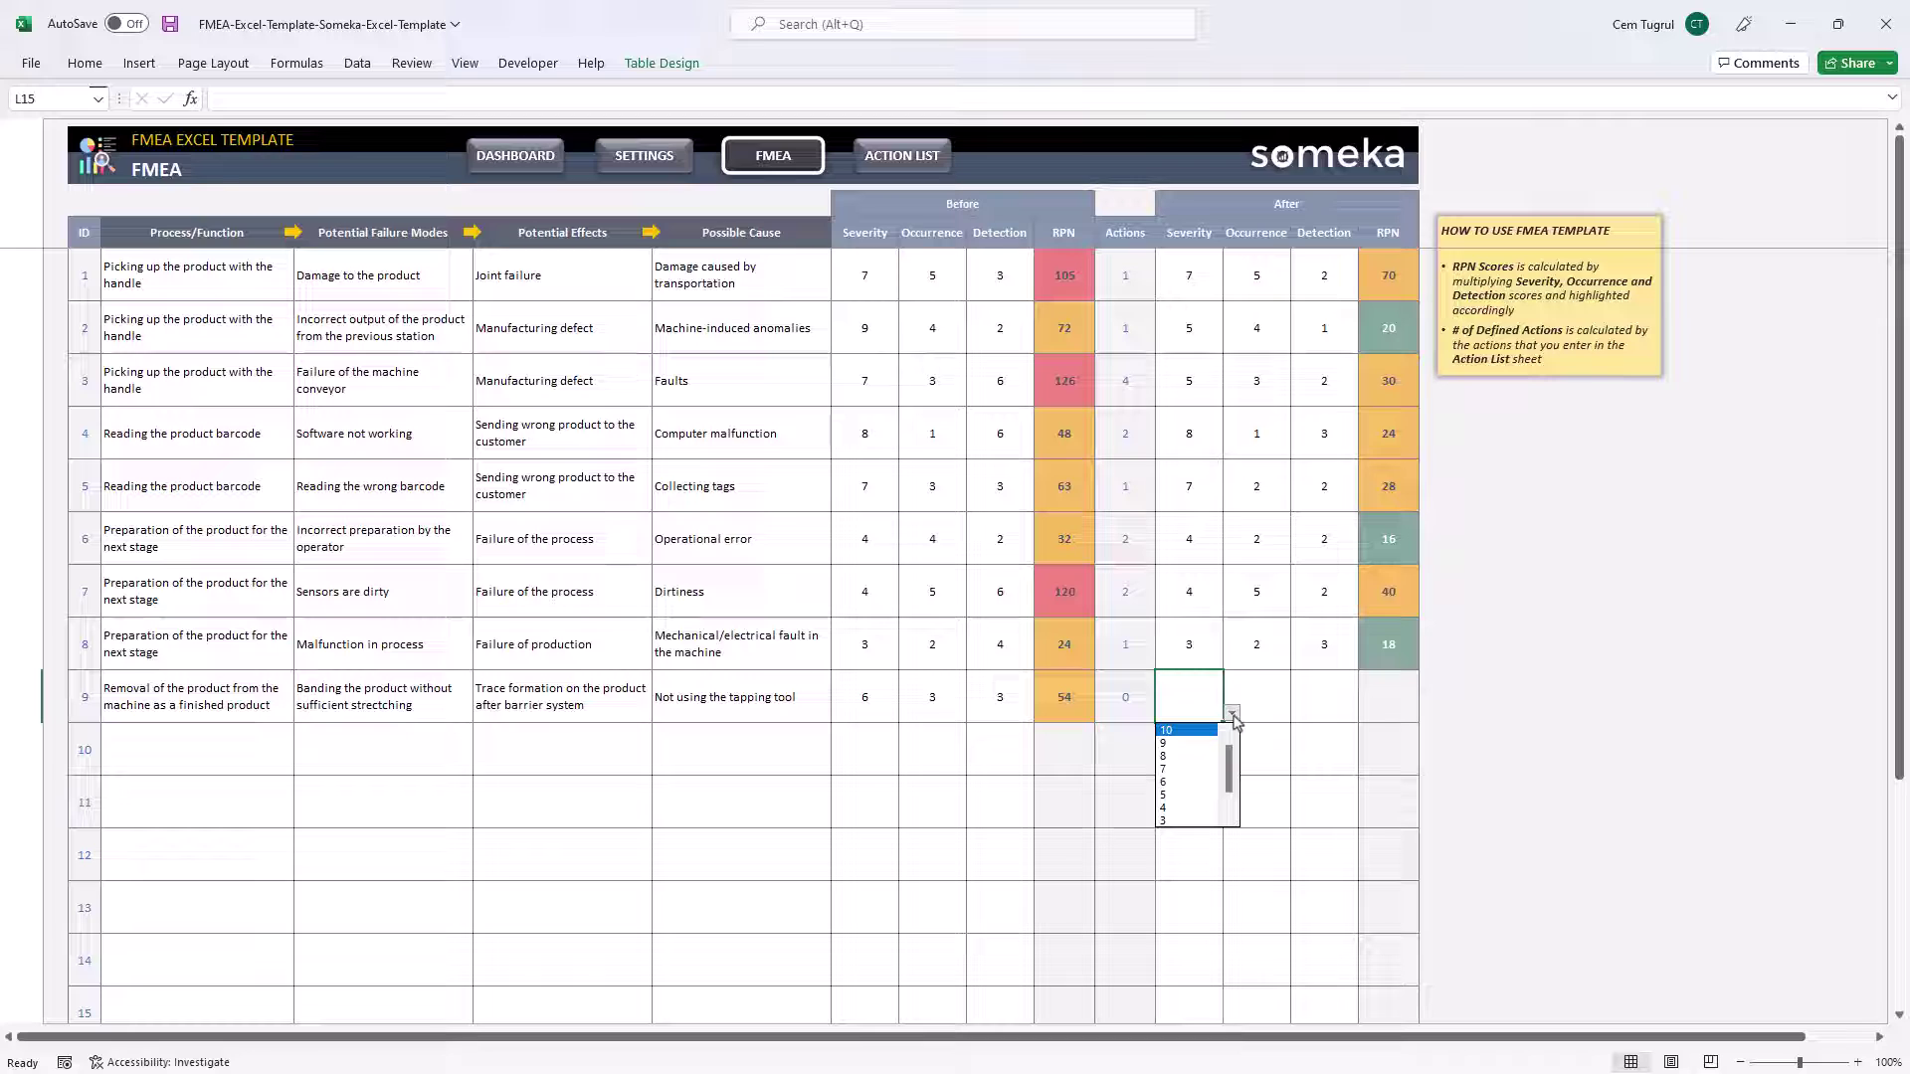
left_click(1184, 782)
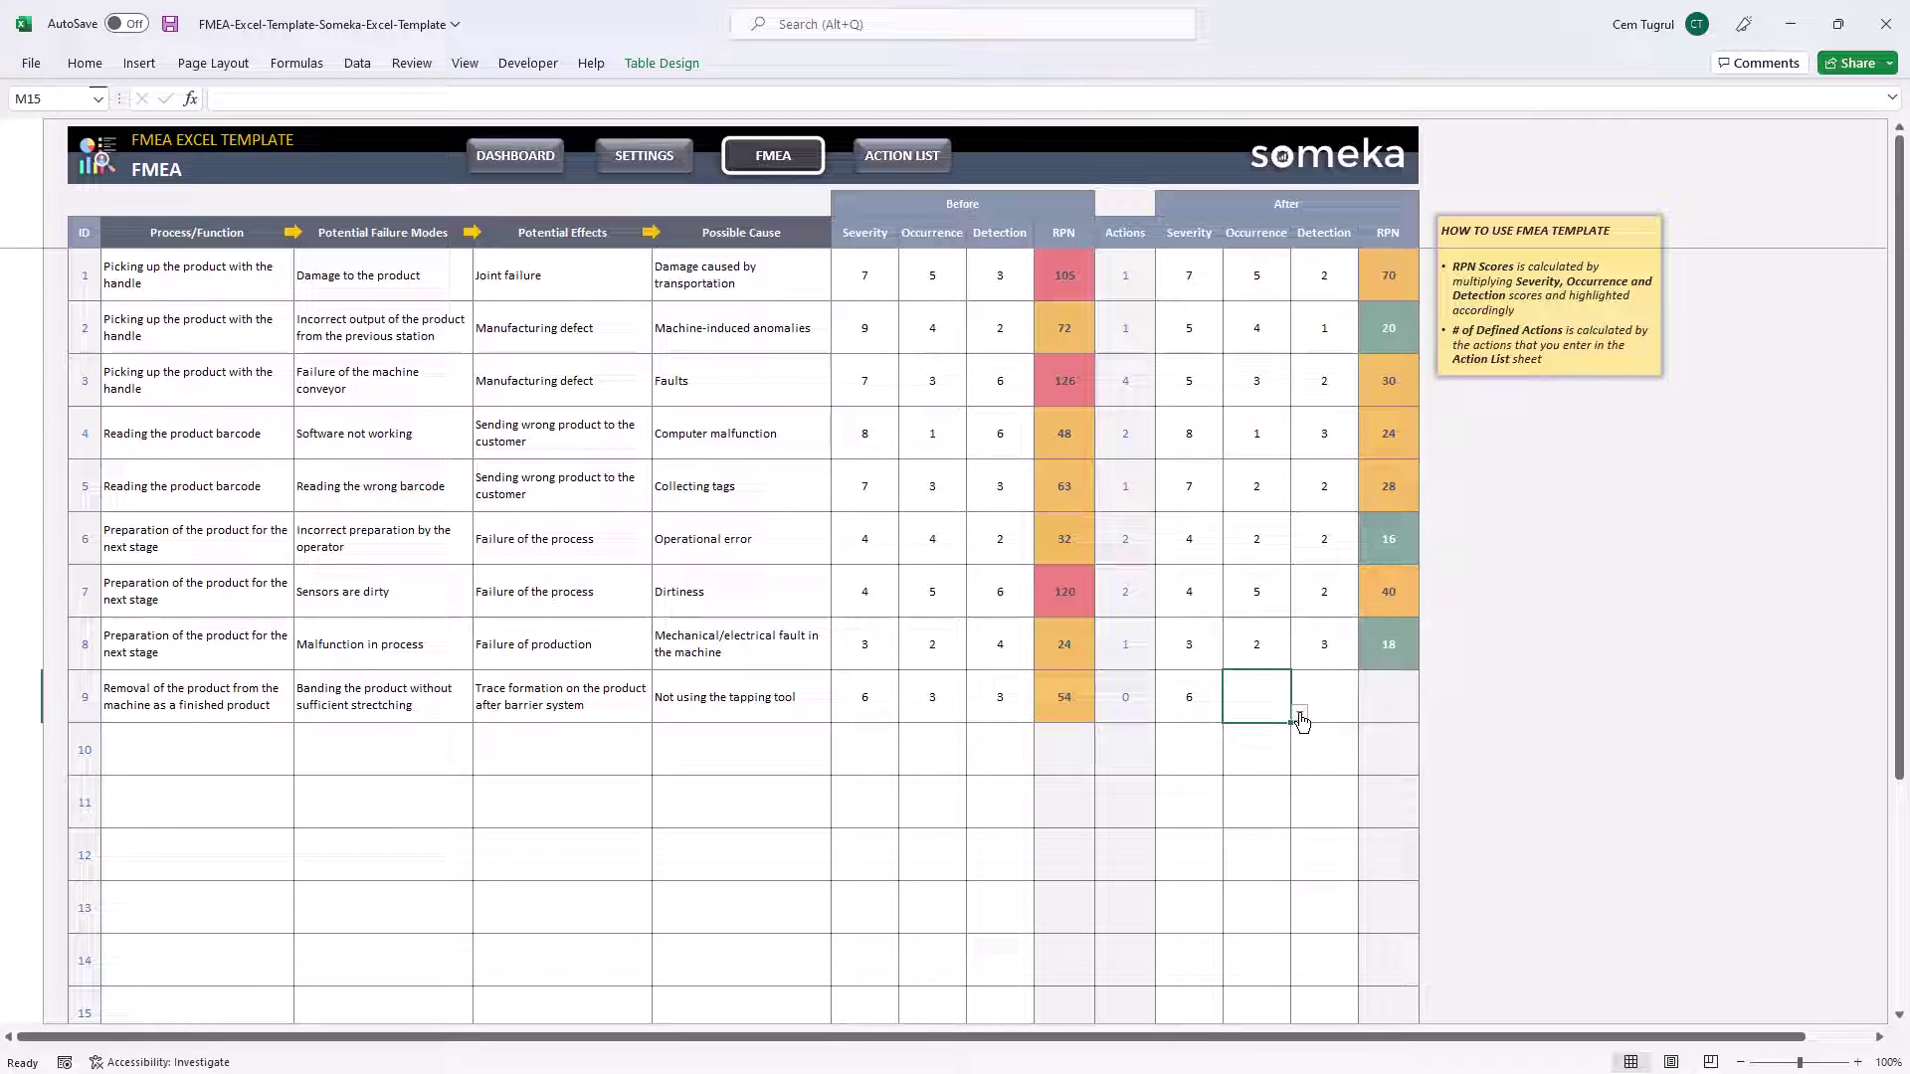
left_click(1299, 712)
left_click(1244, 818)
left_click(1318, 695)
left_click(1367, 712)
left_click(1322, 832)
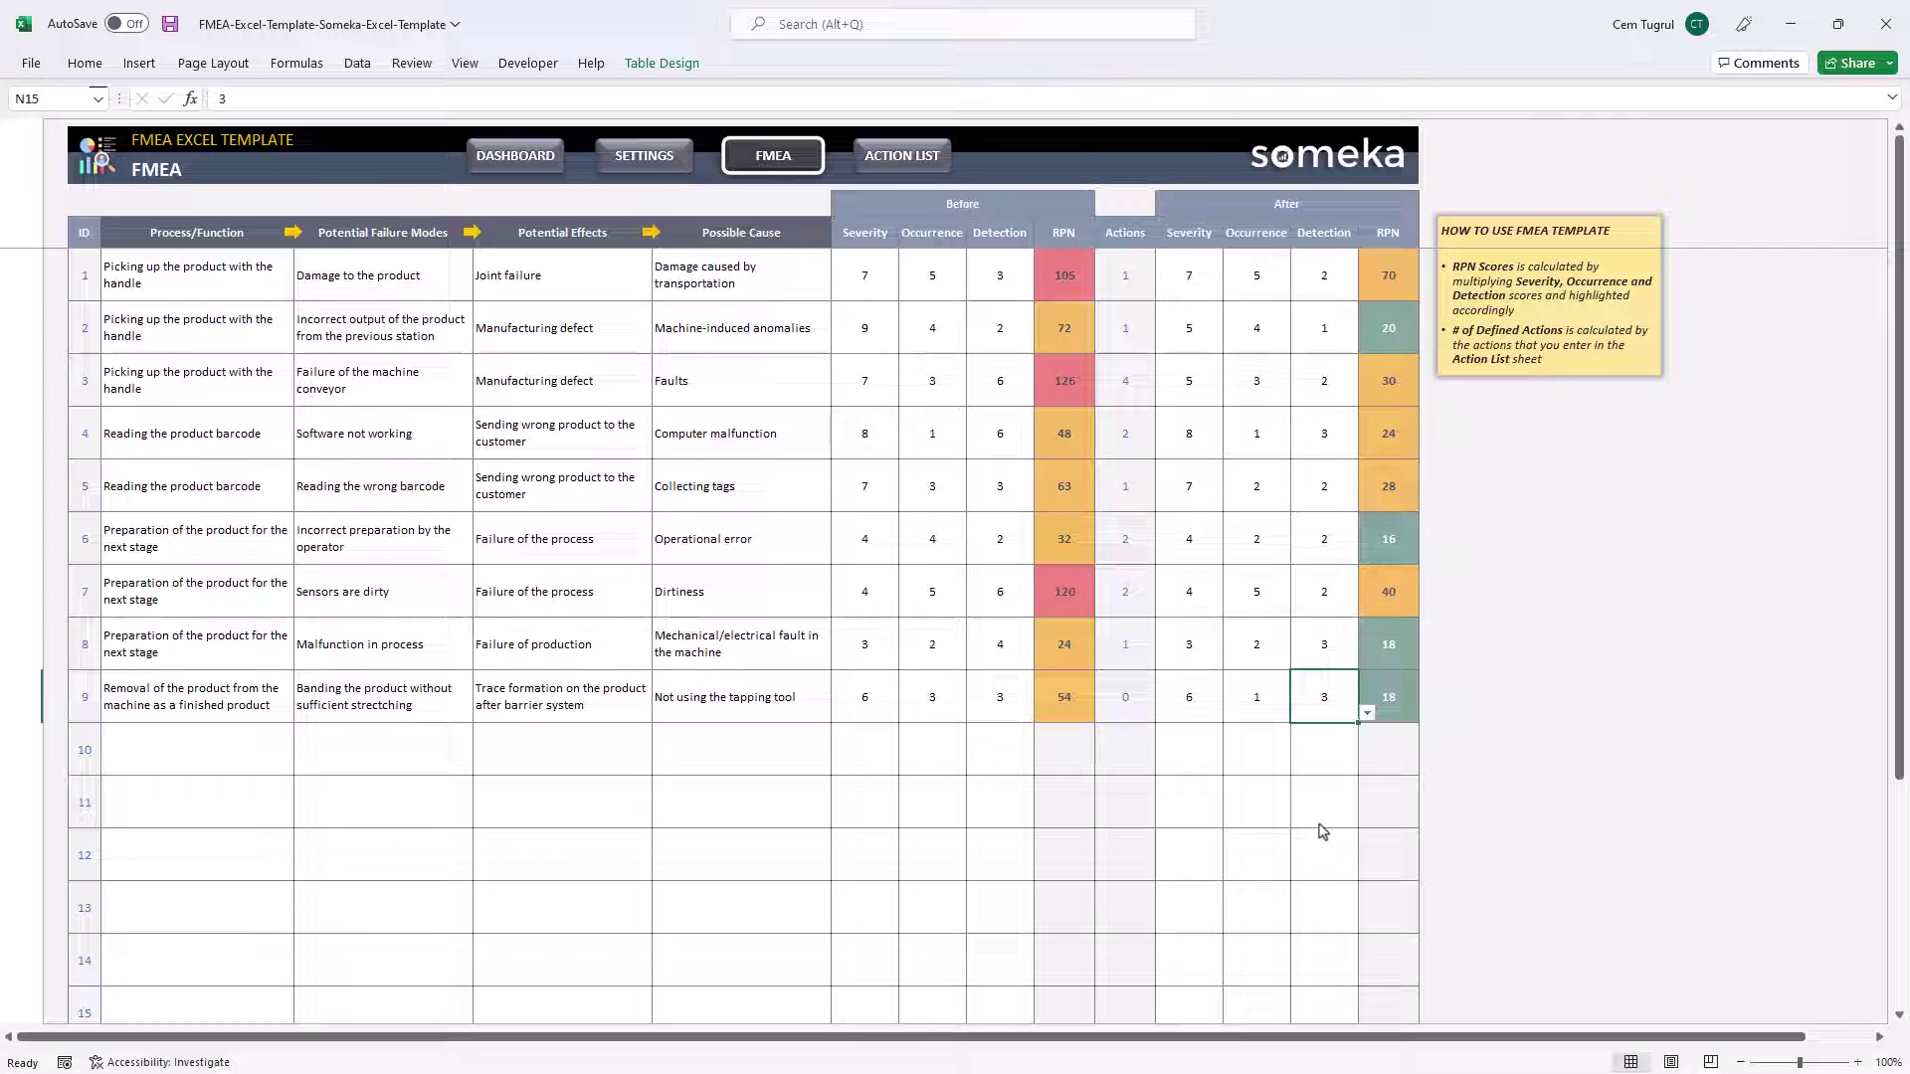
left_click(888, 157)
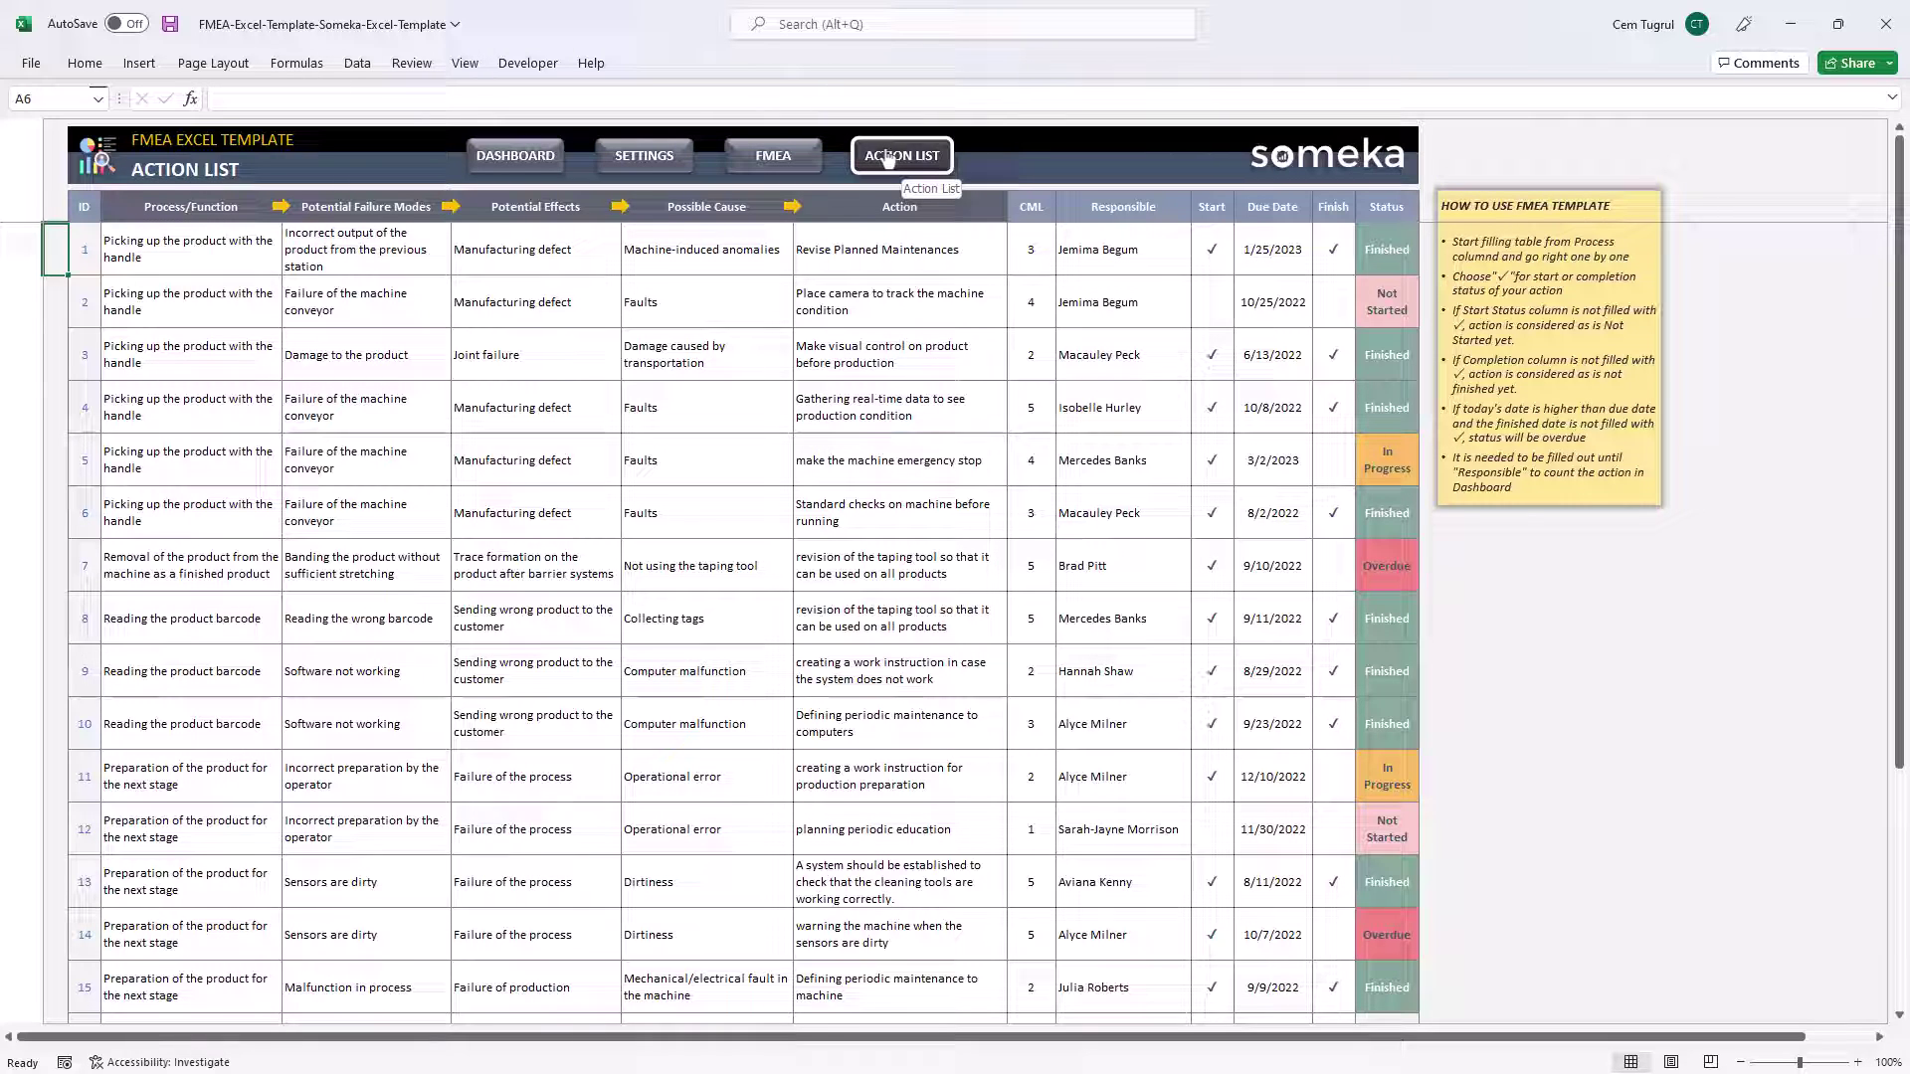
left_click(253, 251)
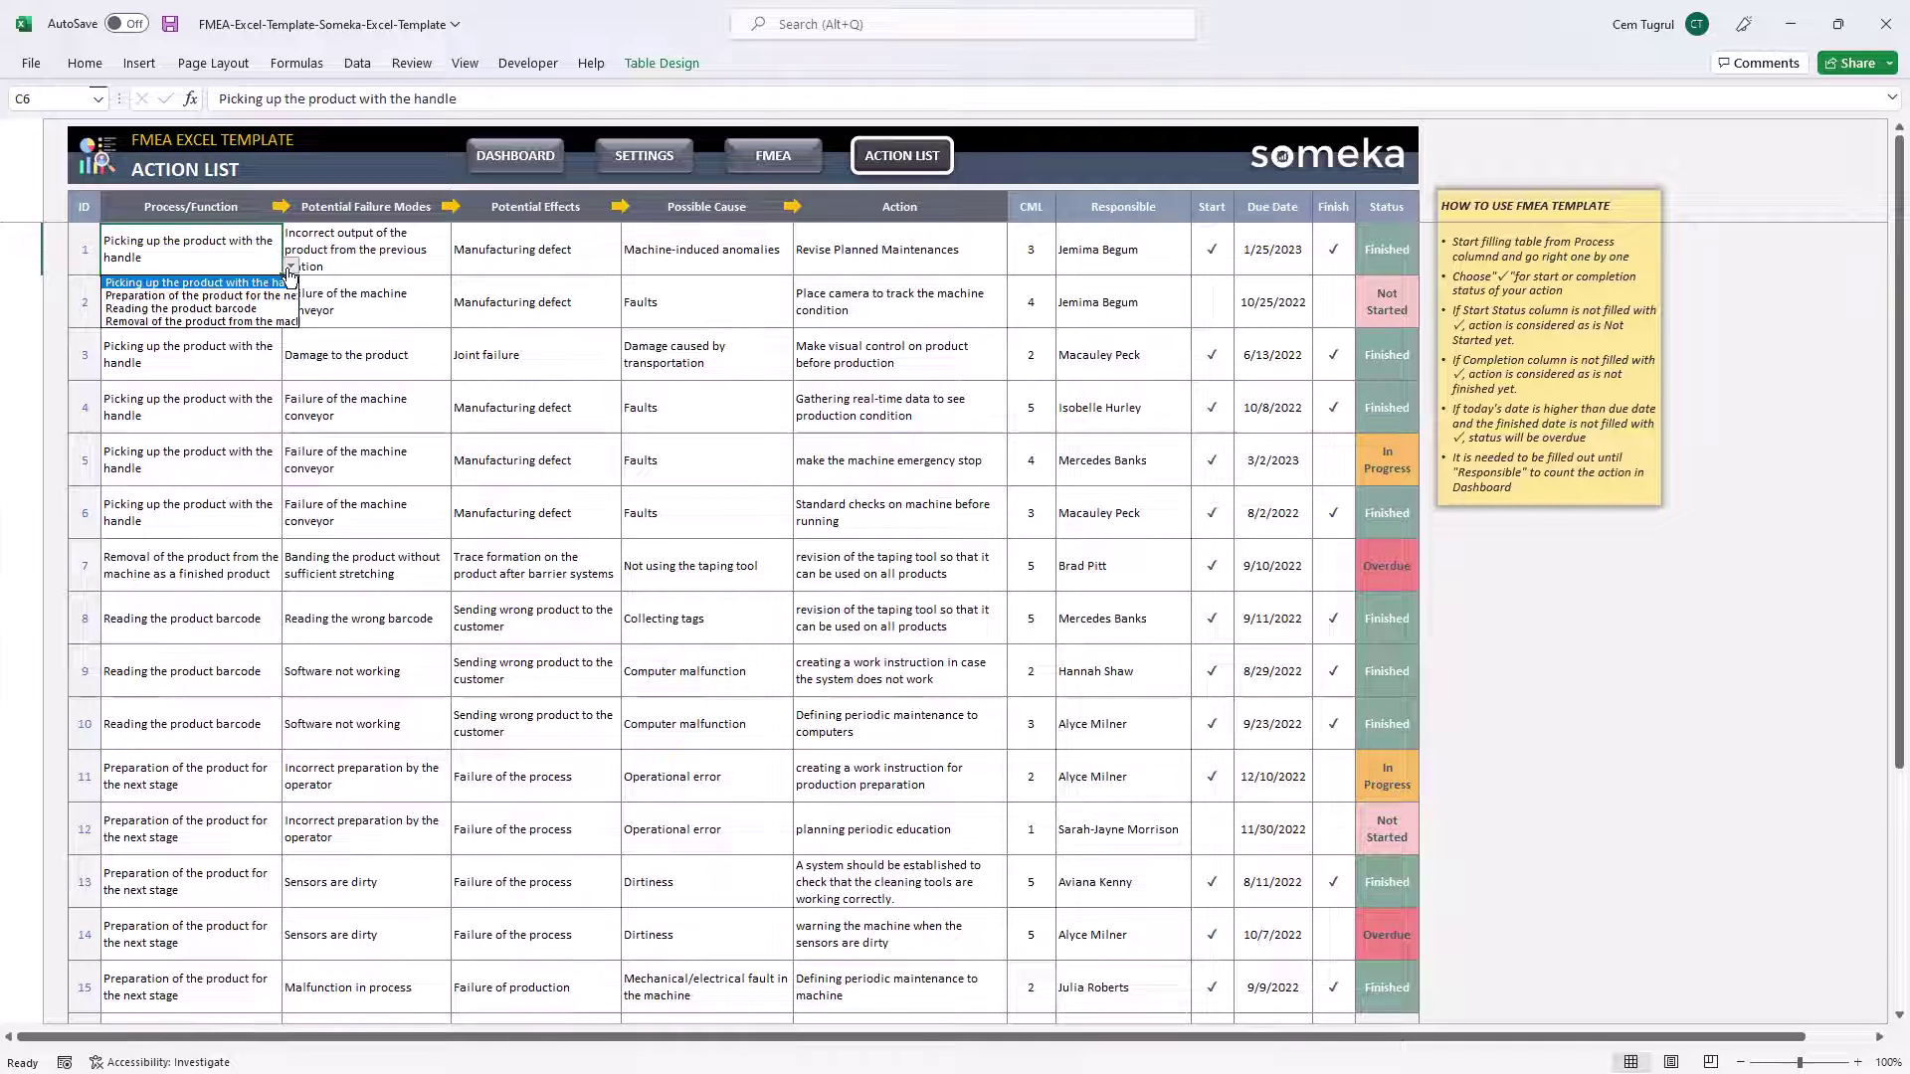
left_click(290, 268)
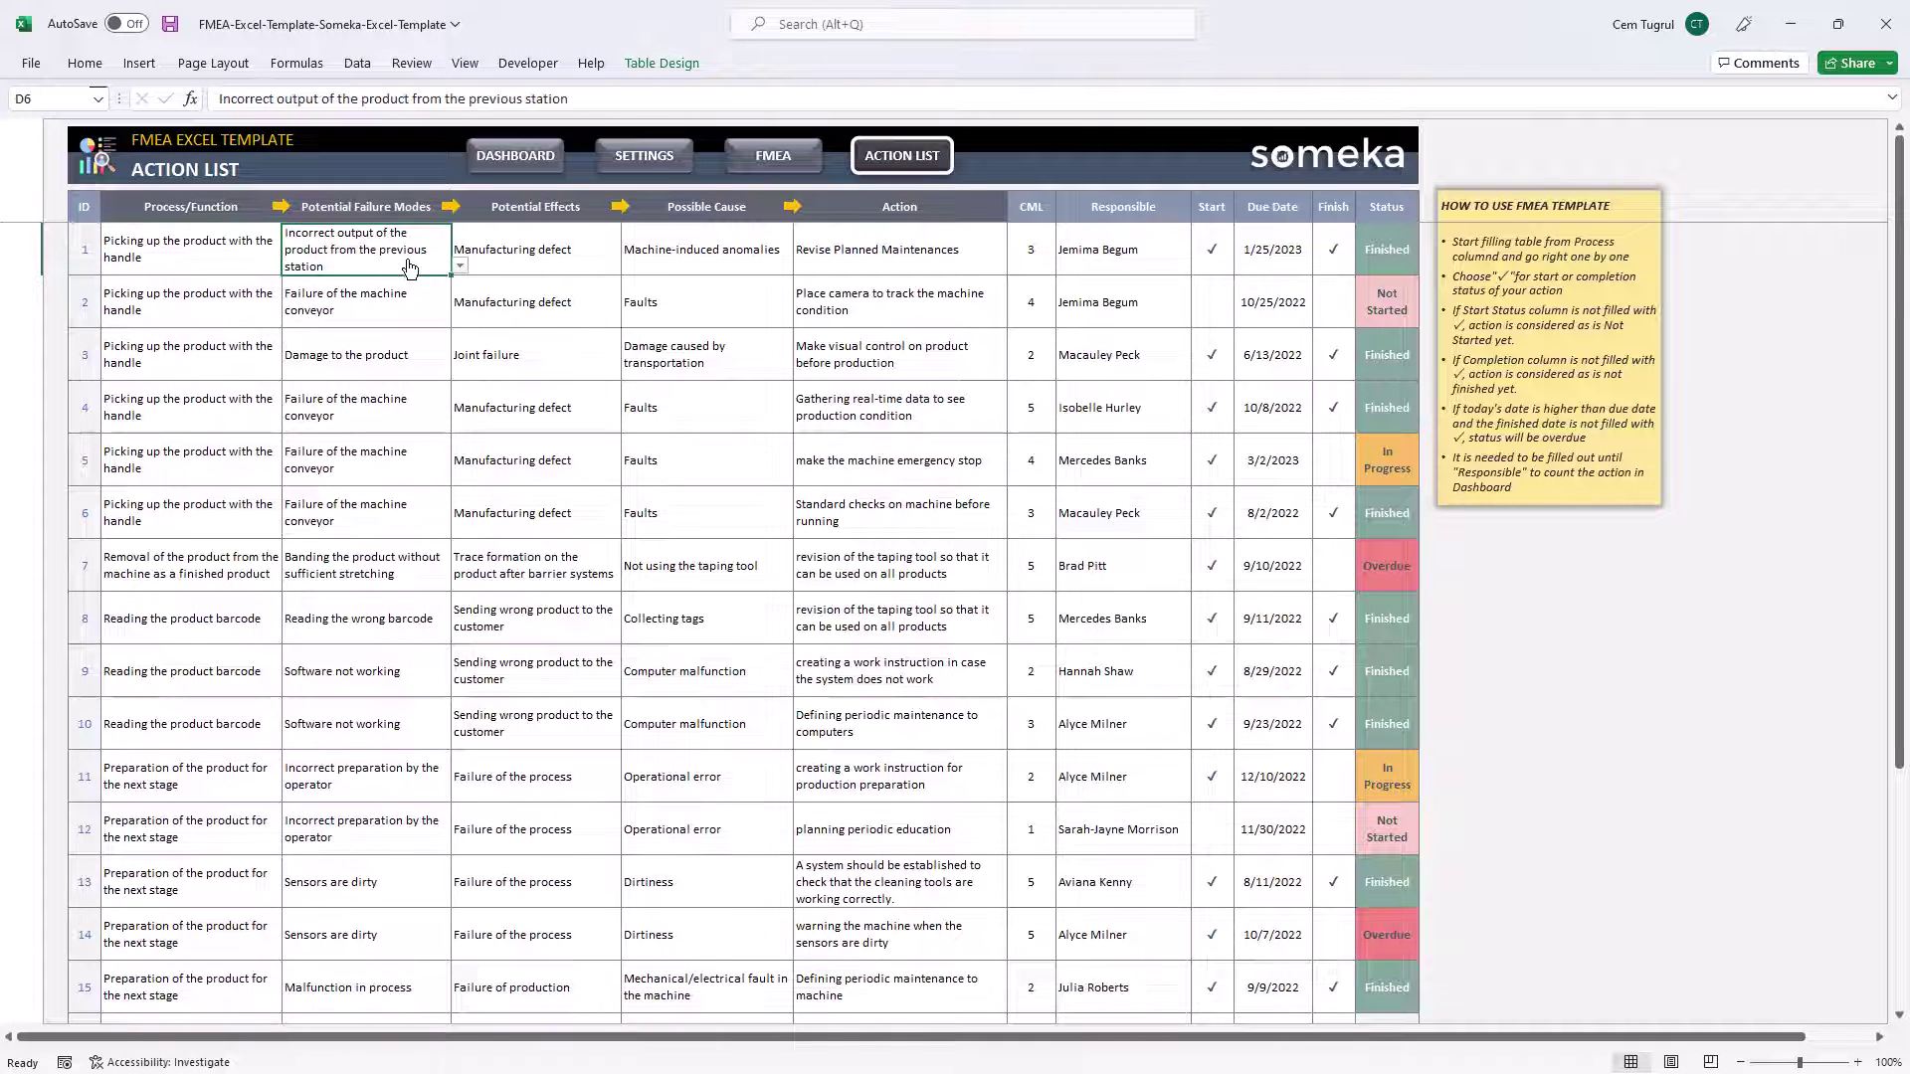
left_click(461, 266)
left_click(461, 267)
left_click(542, 253)
left_click(630, 266)
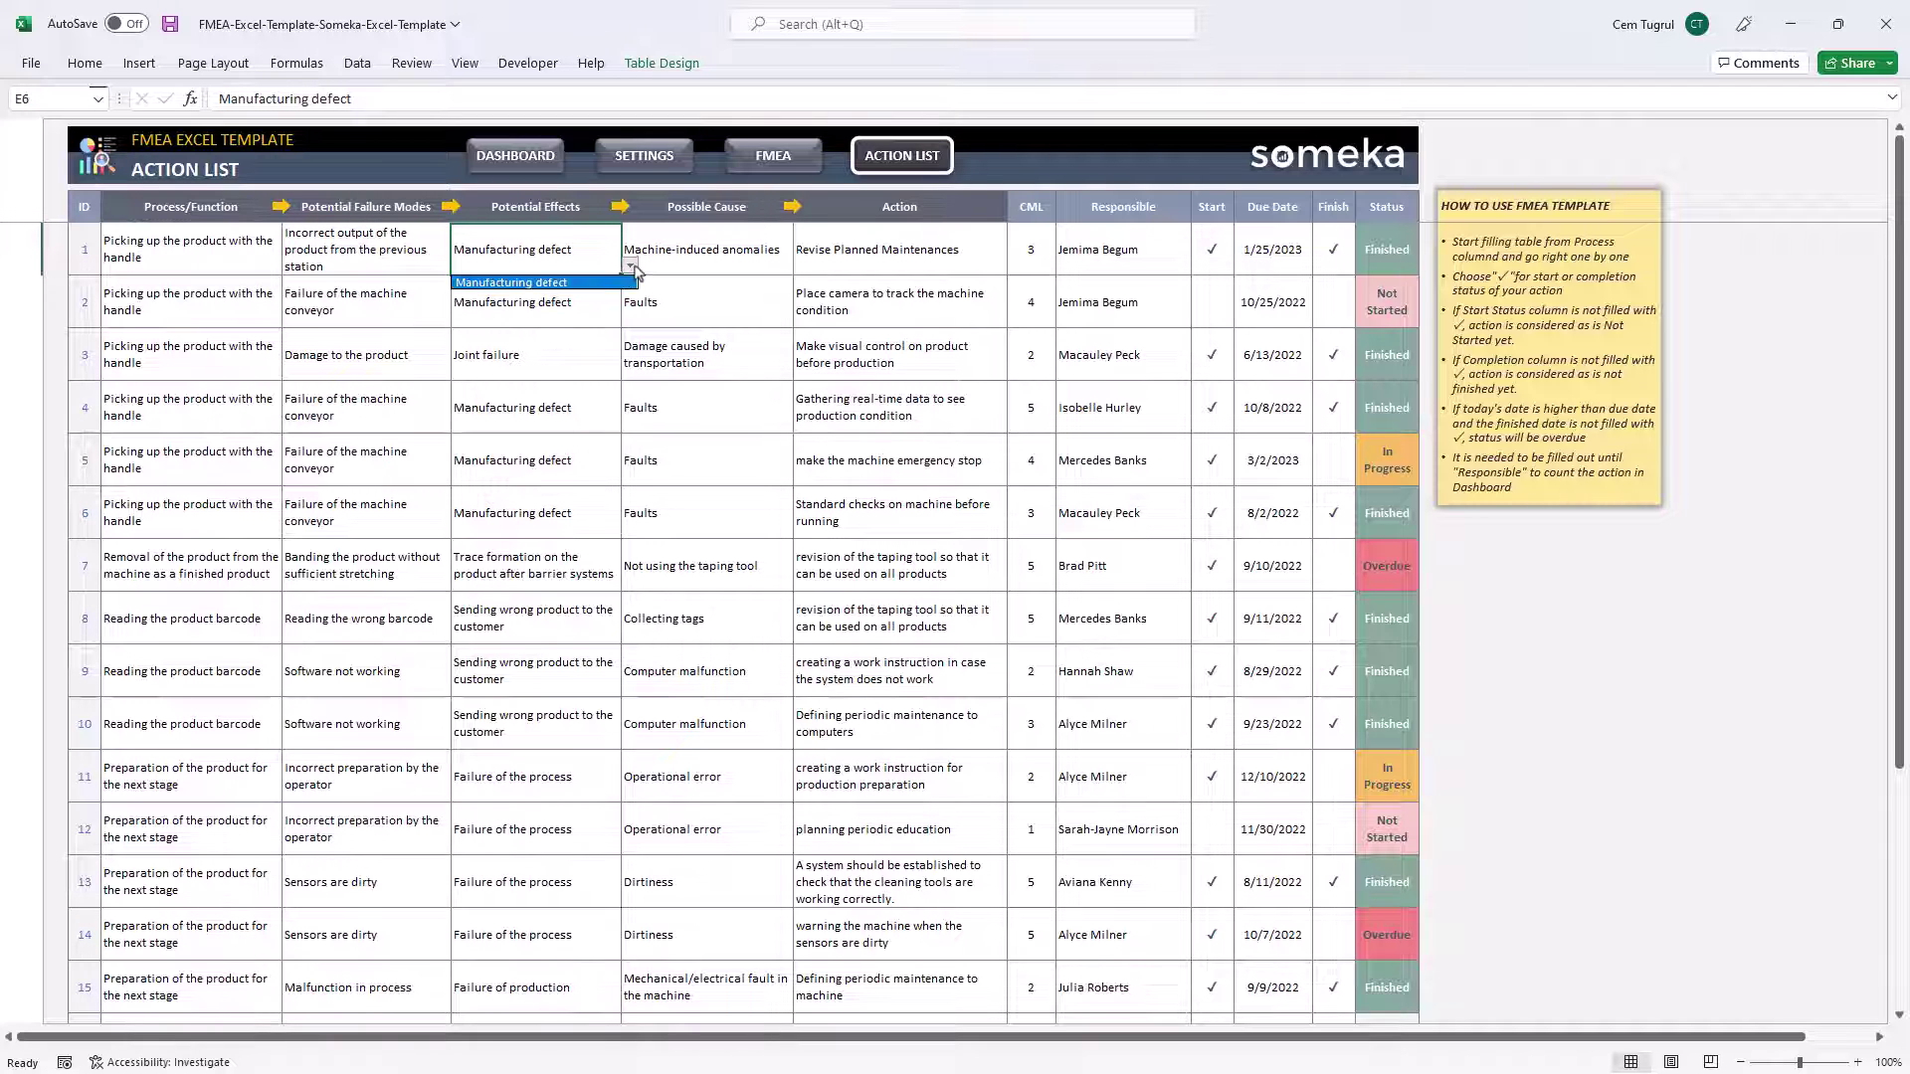
left_click(685, 263)
left_click(766, 257)
left_click(802, 268)
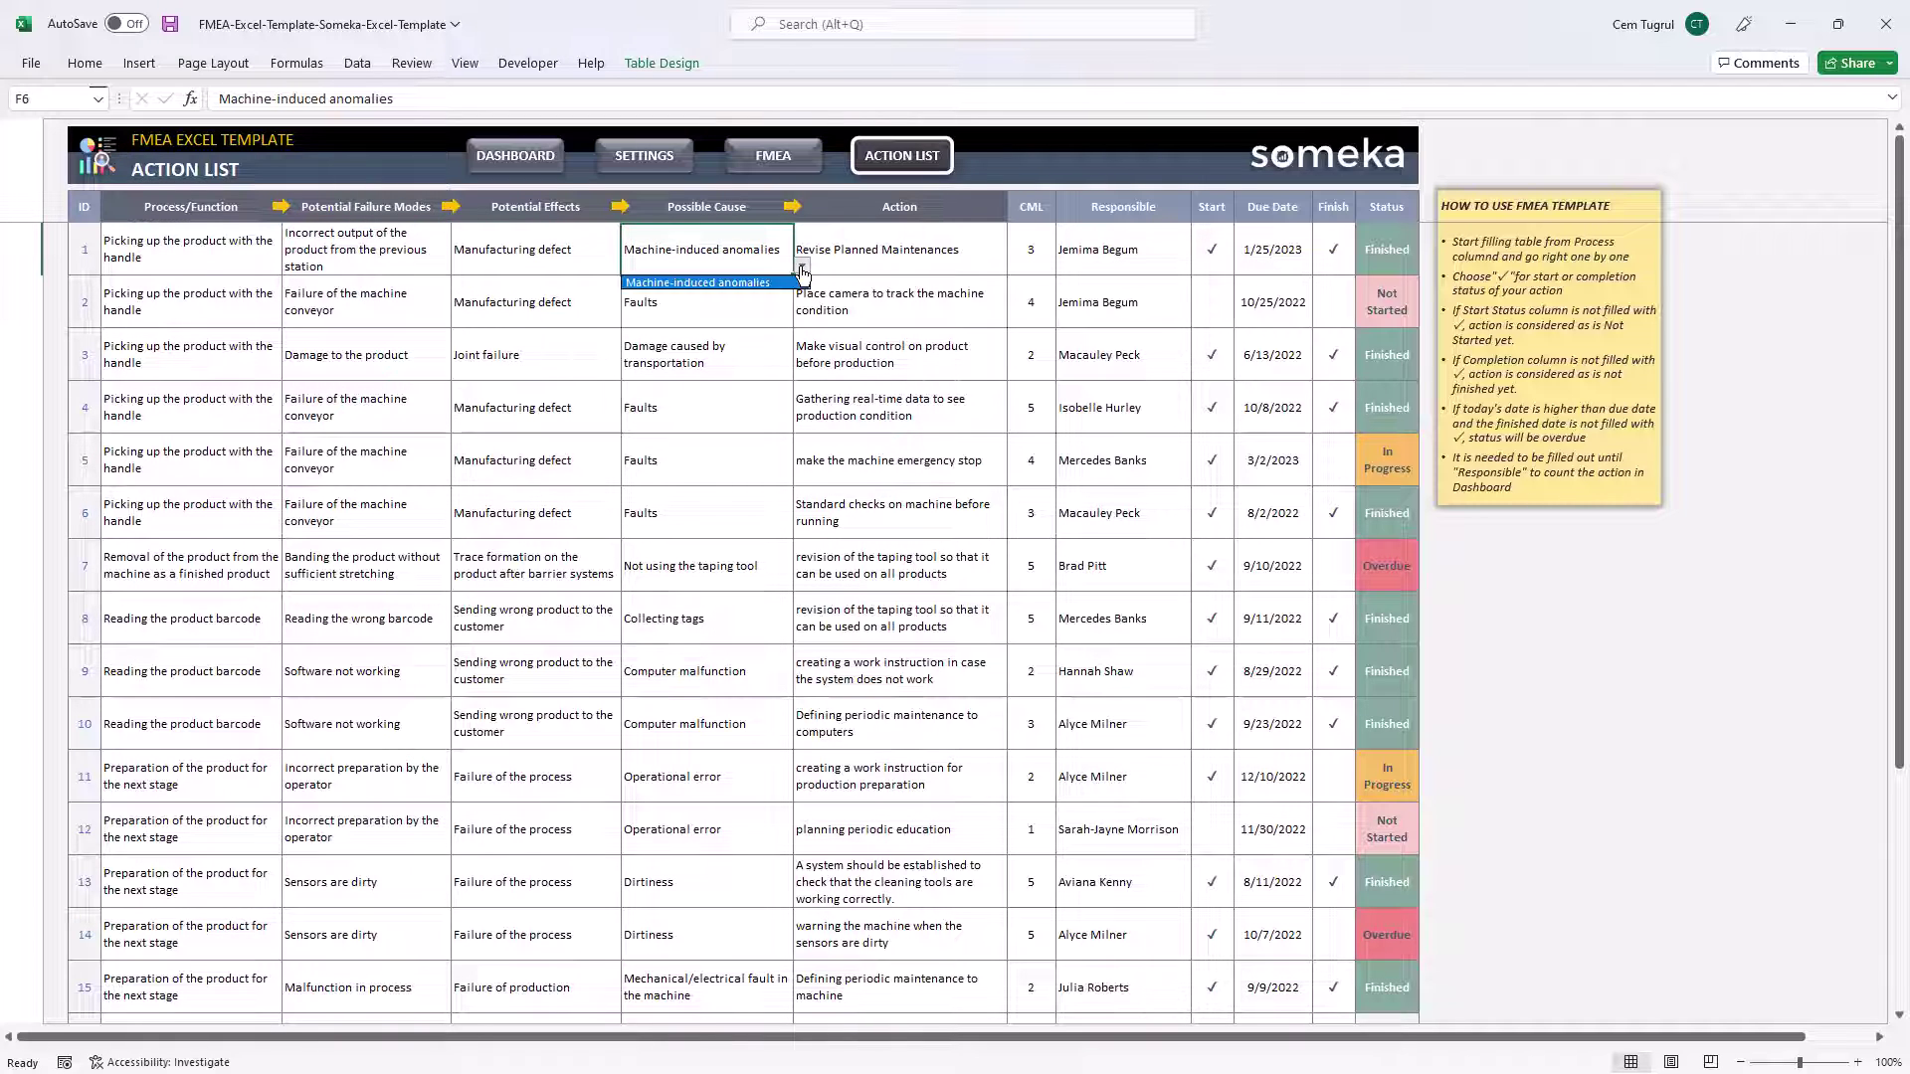
left_click(887, 241)
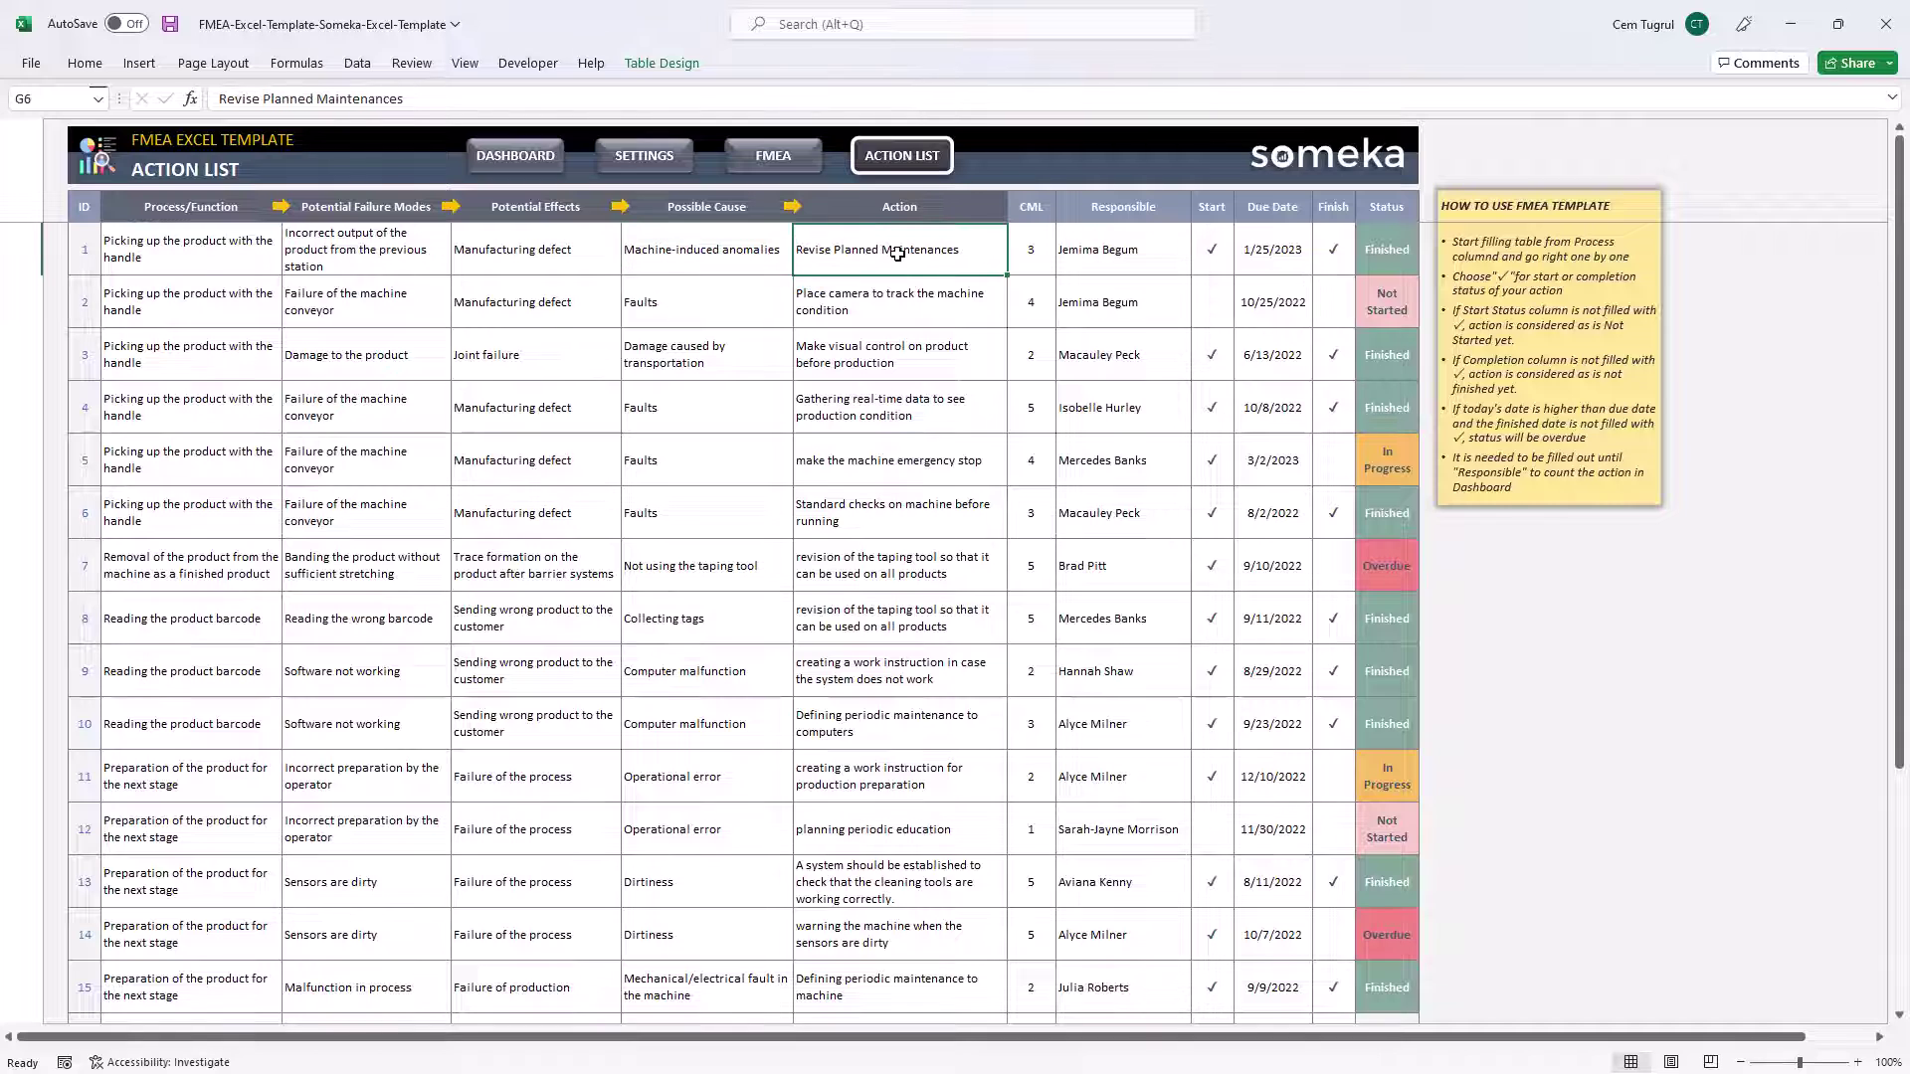
left_click(1031, 260)
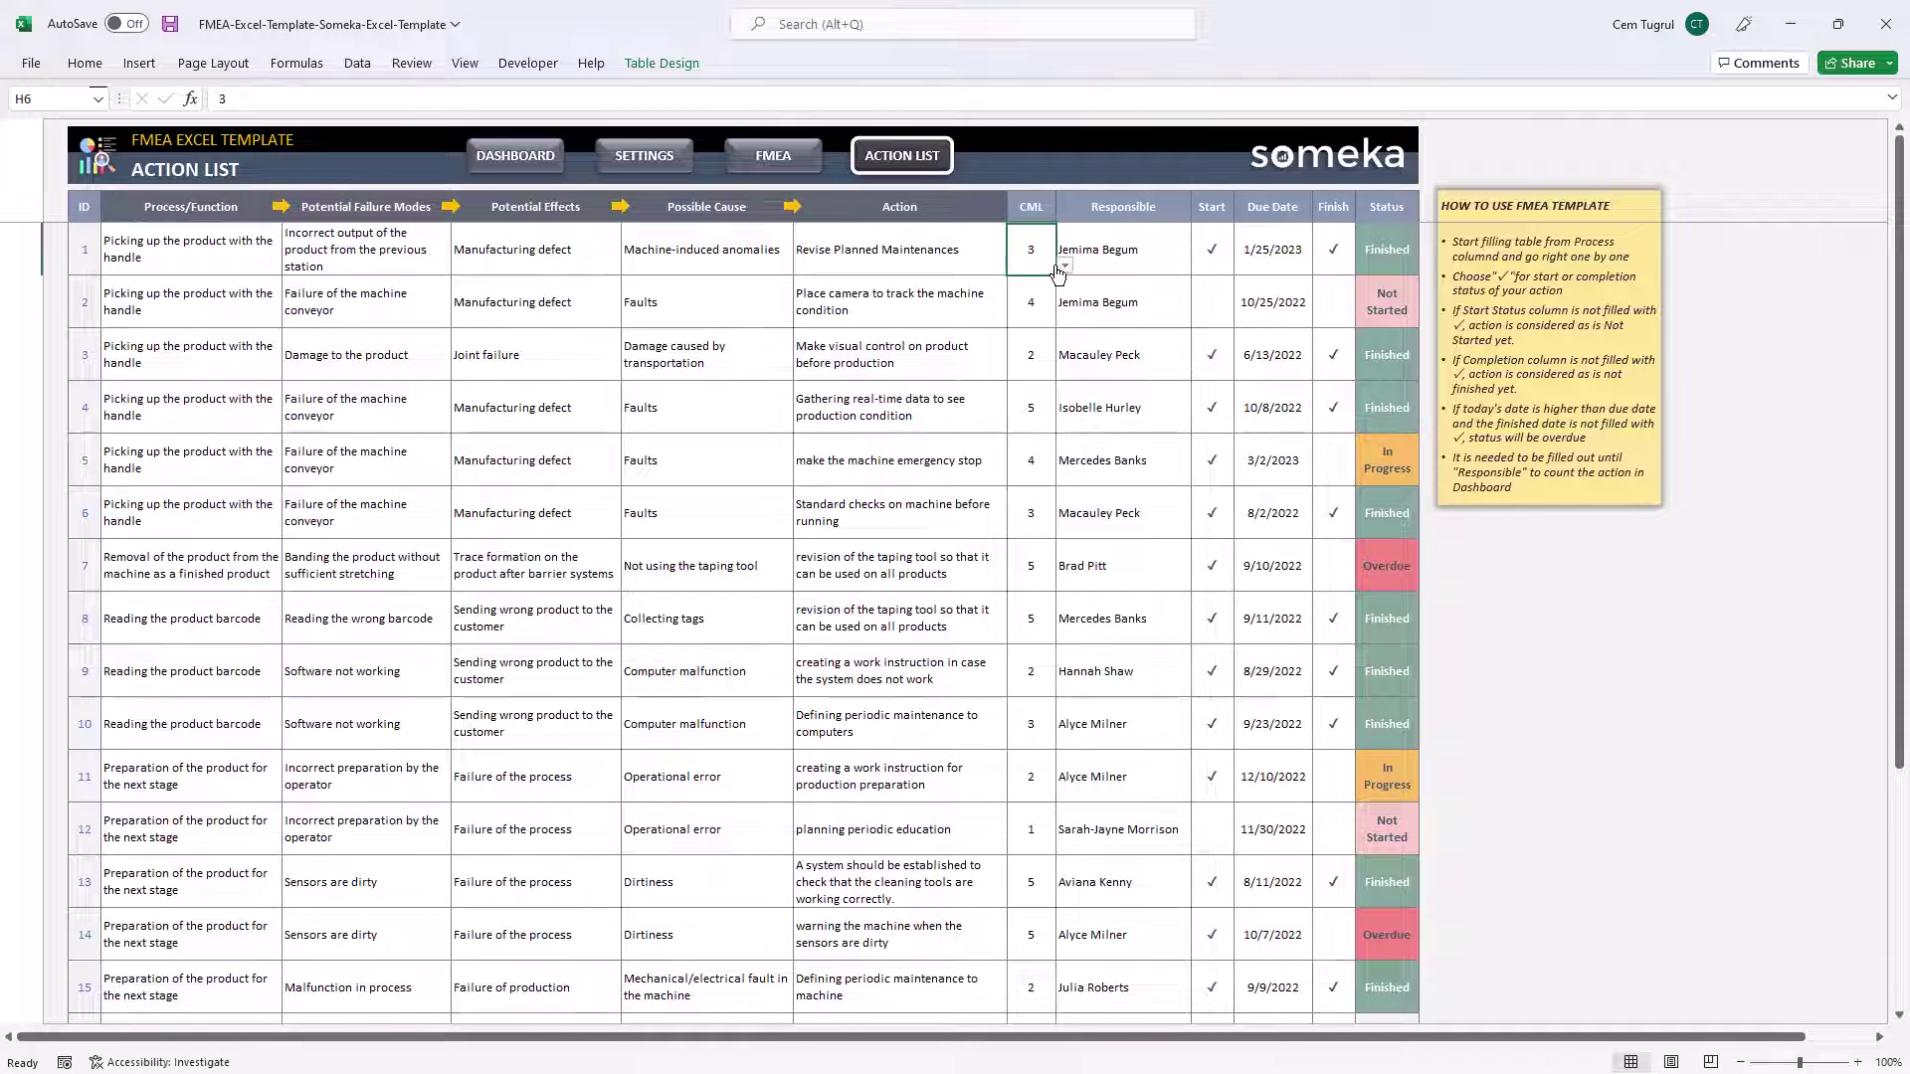
left_click(1119, 261)
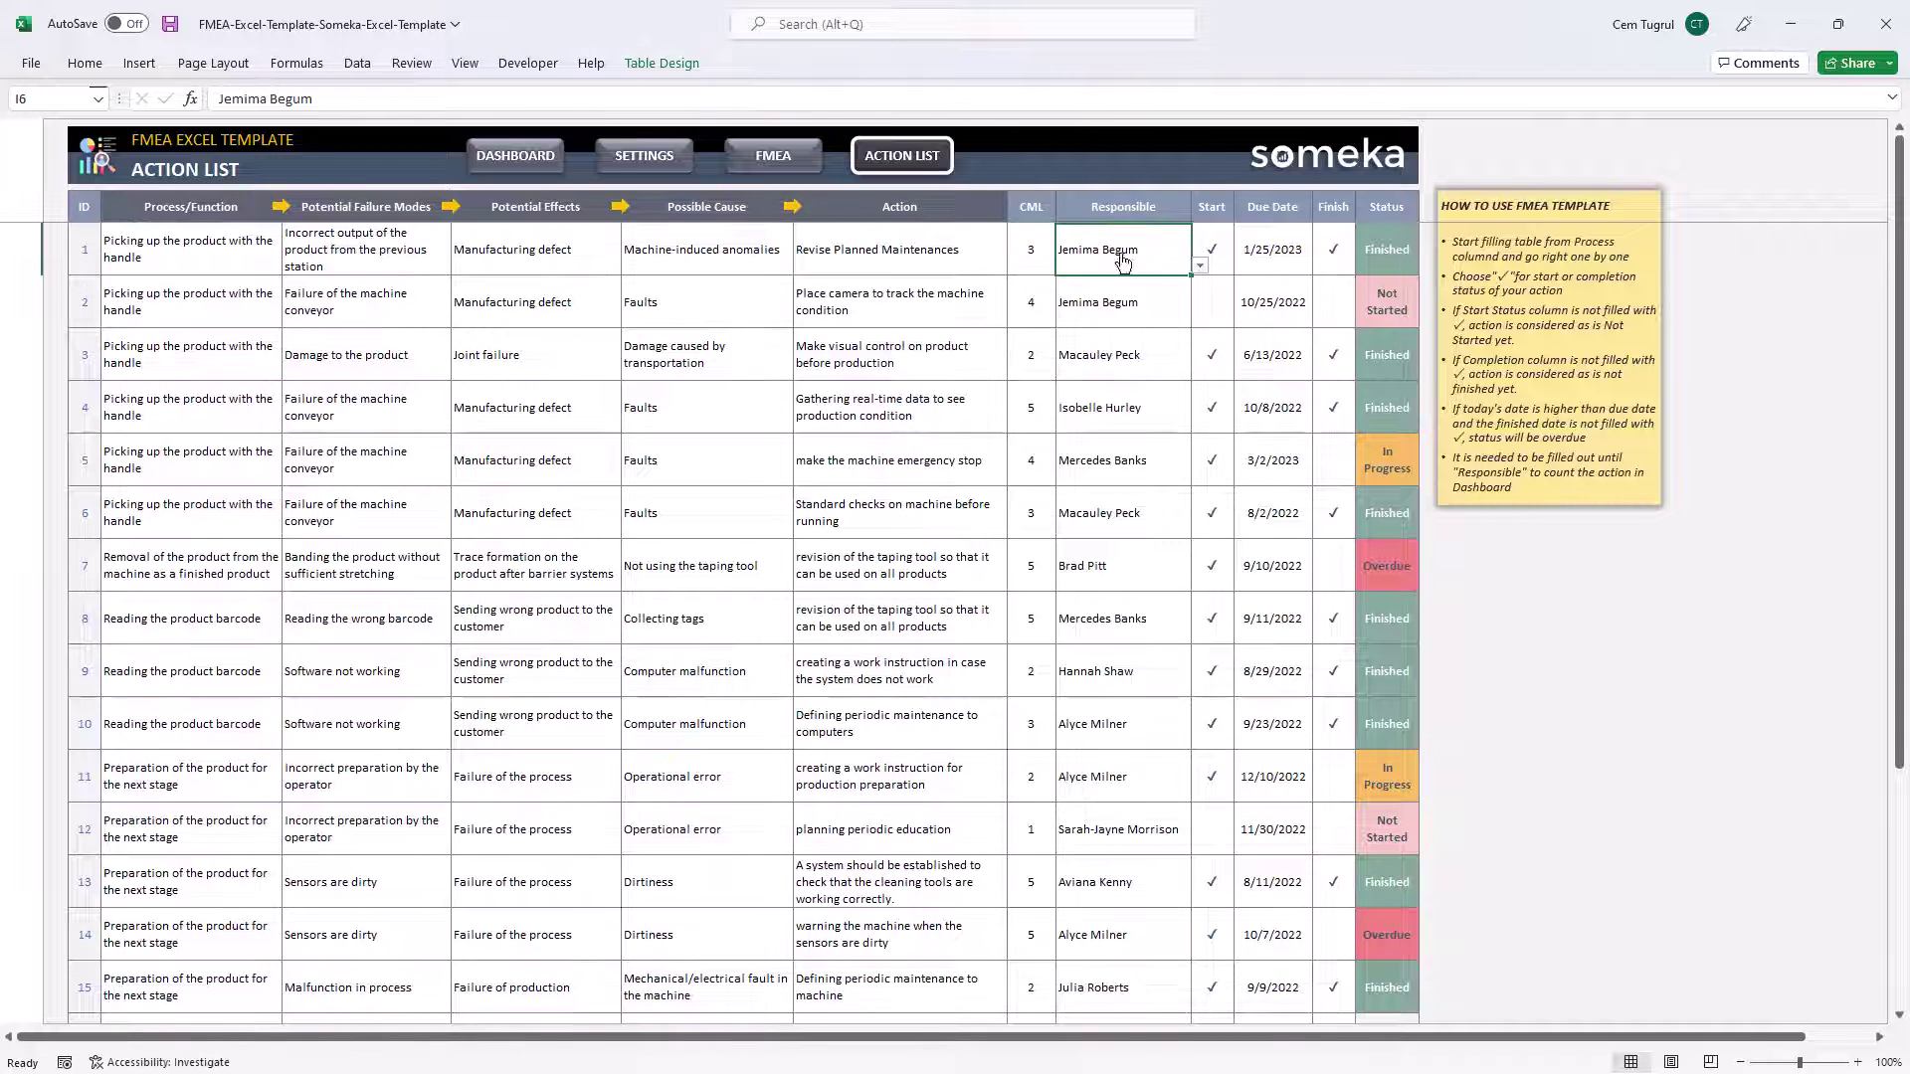
left_click(1200, 266)
left_click(1260, 246)
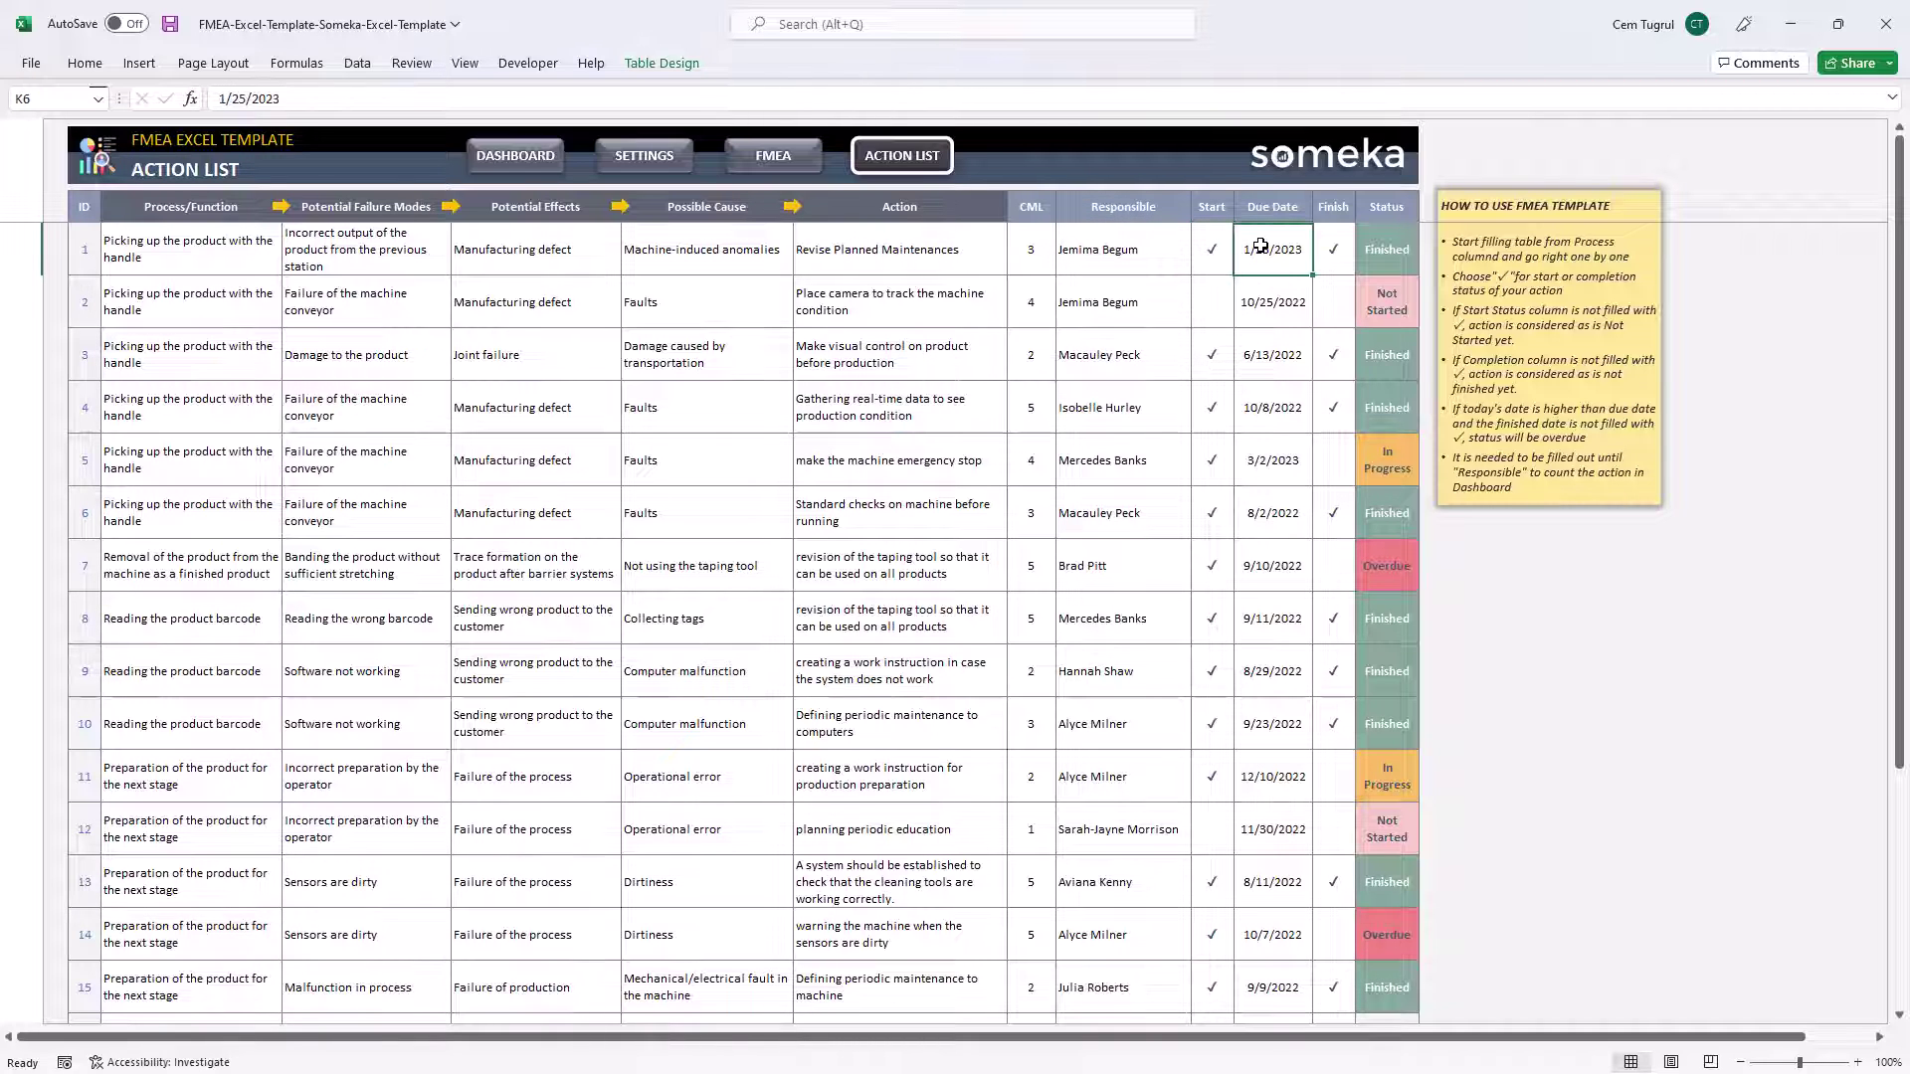
left_click(1333, 249)
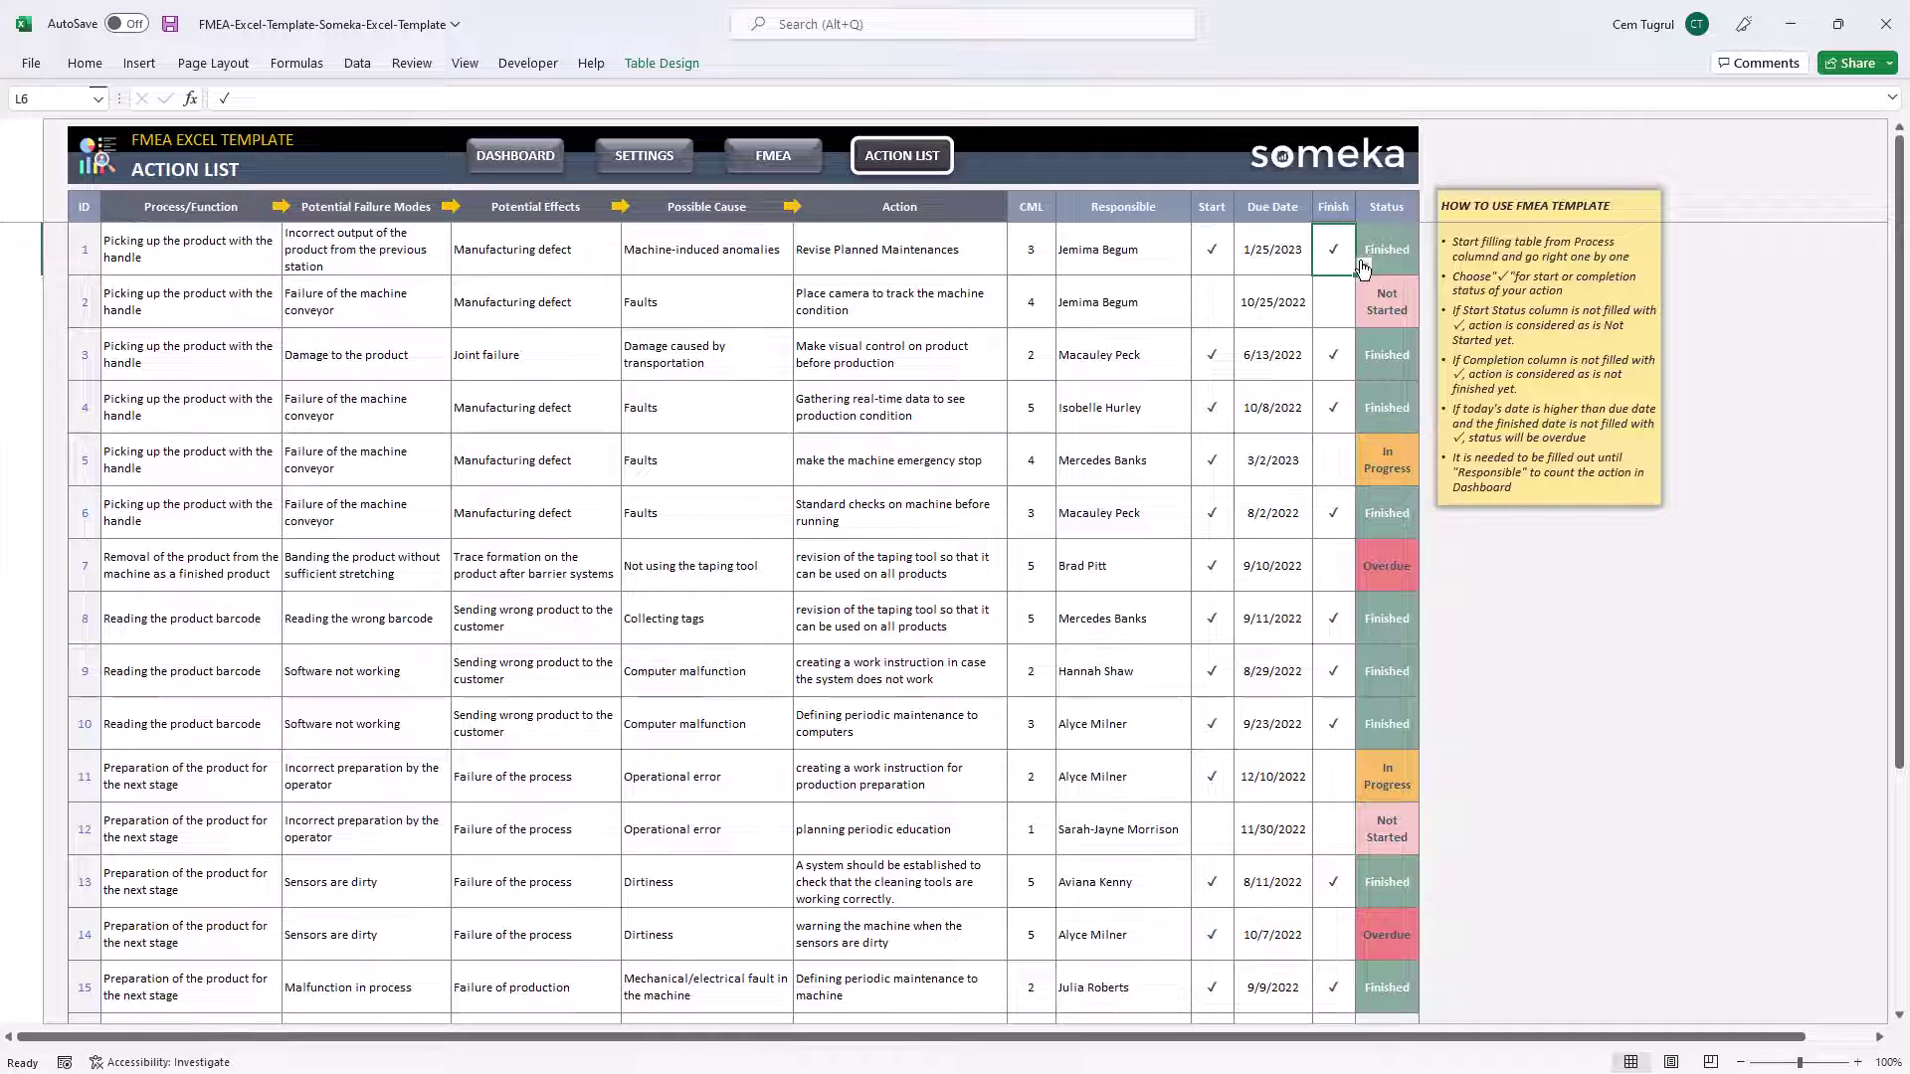
left_click(1362, 267)
left_click(1361, 268)
Step: Set row 16's process to the removal process and failure mode to the banding failure
scroll(1092, 358, "down", 2)
scroll(1092, 358, "down", 1)
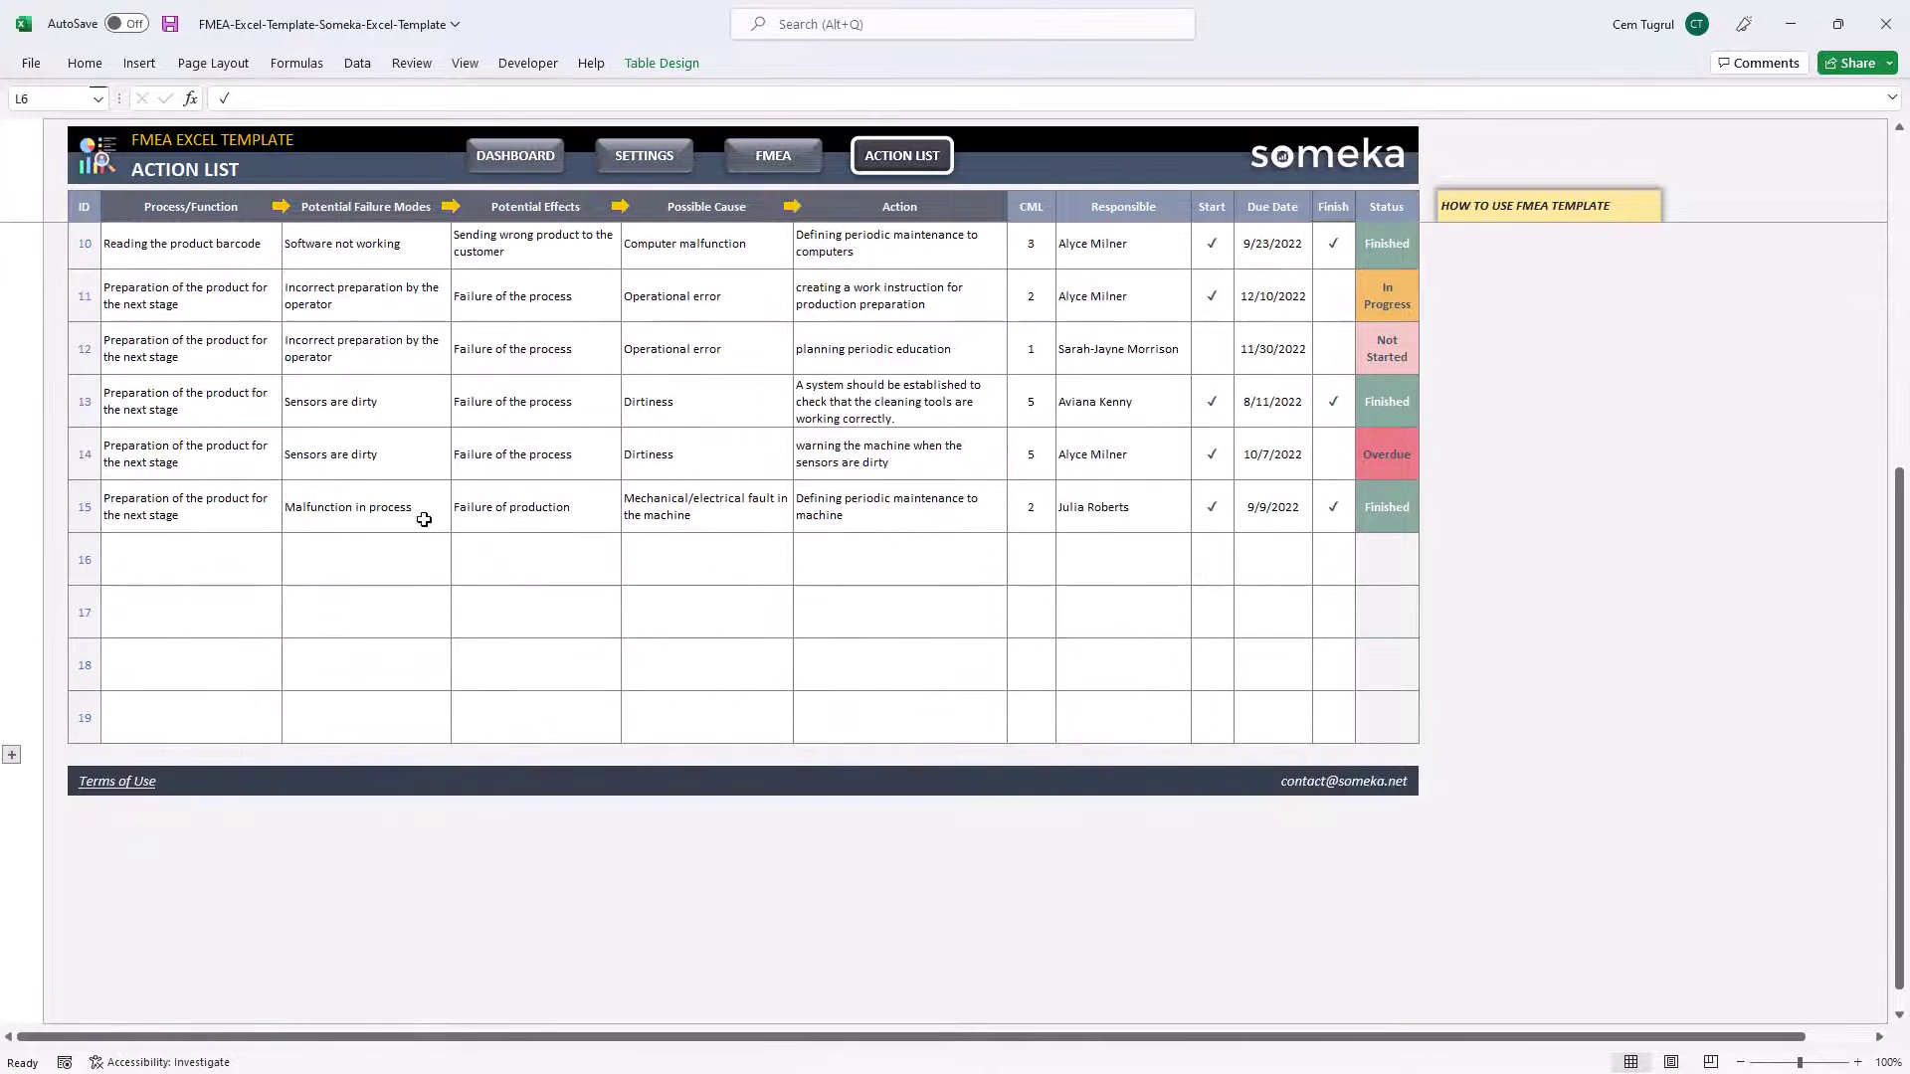
left_click(209, 557)
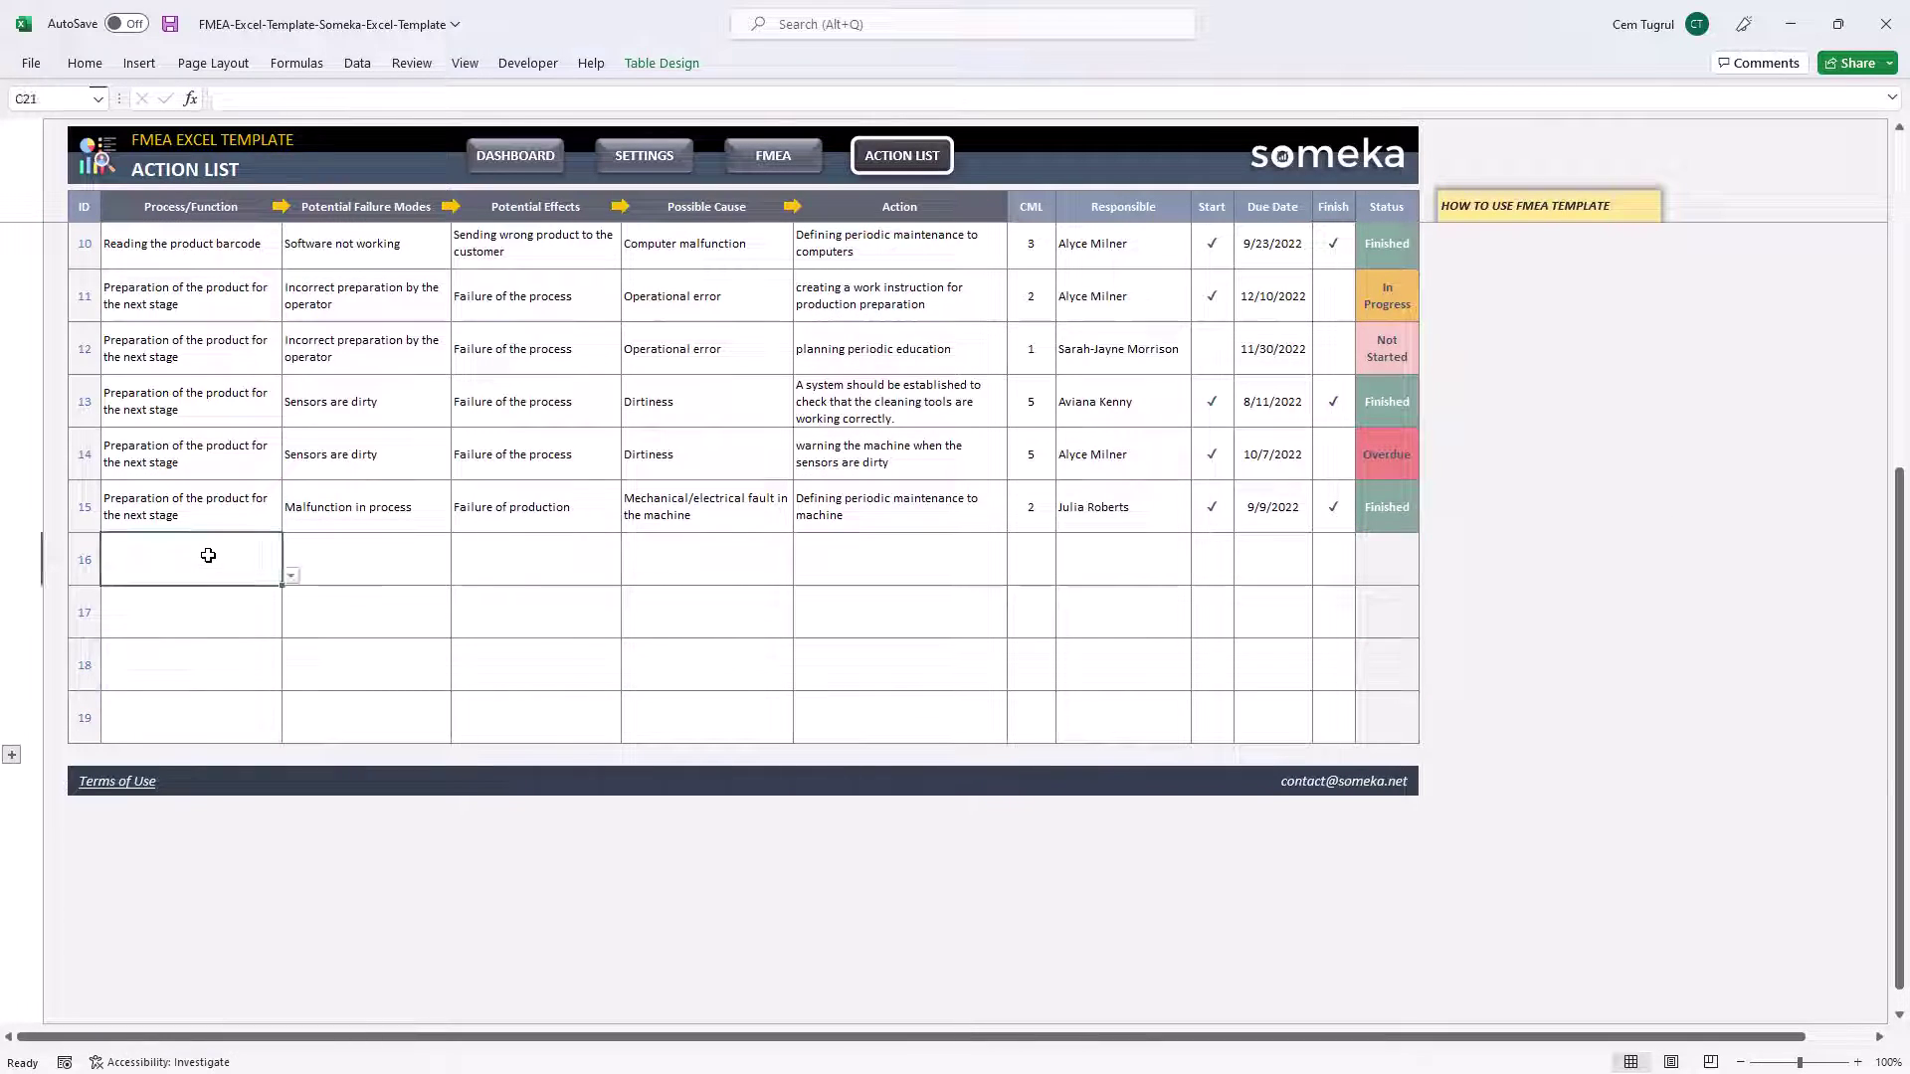
left_click(290, 576)
left_click(244, 633)
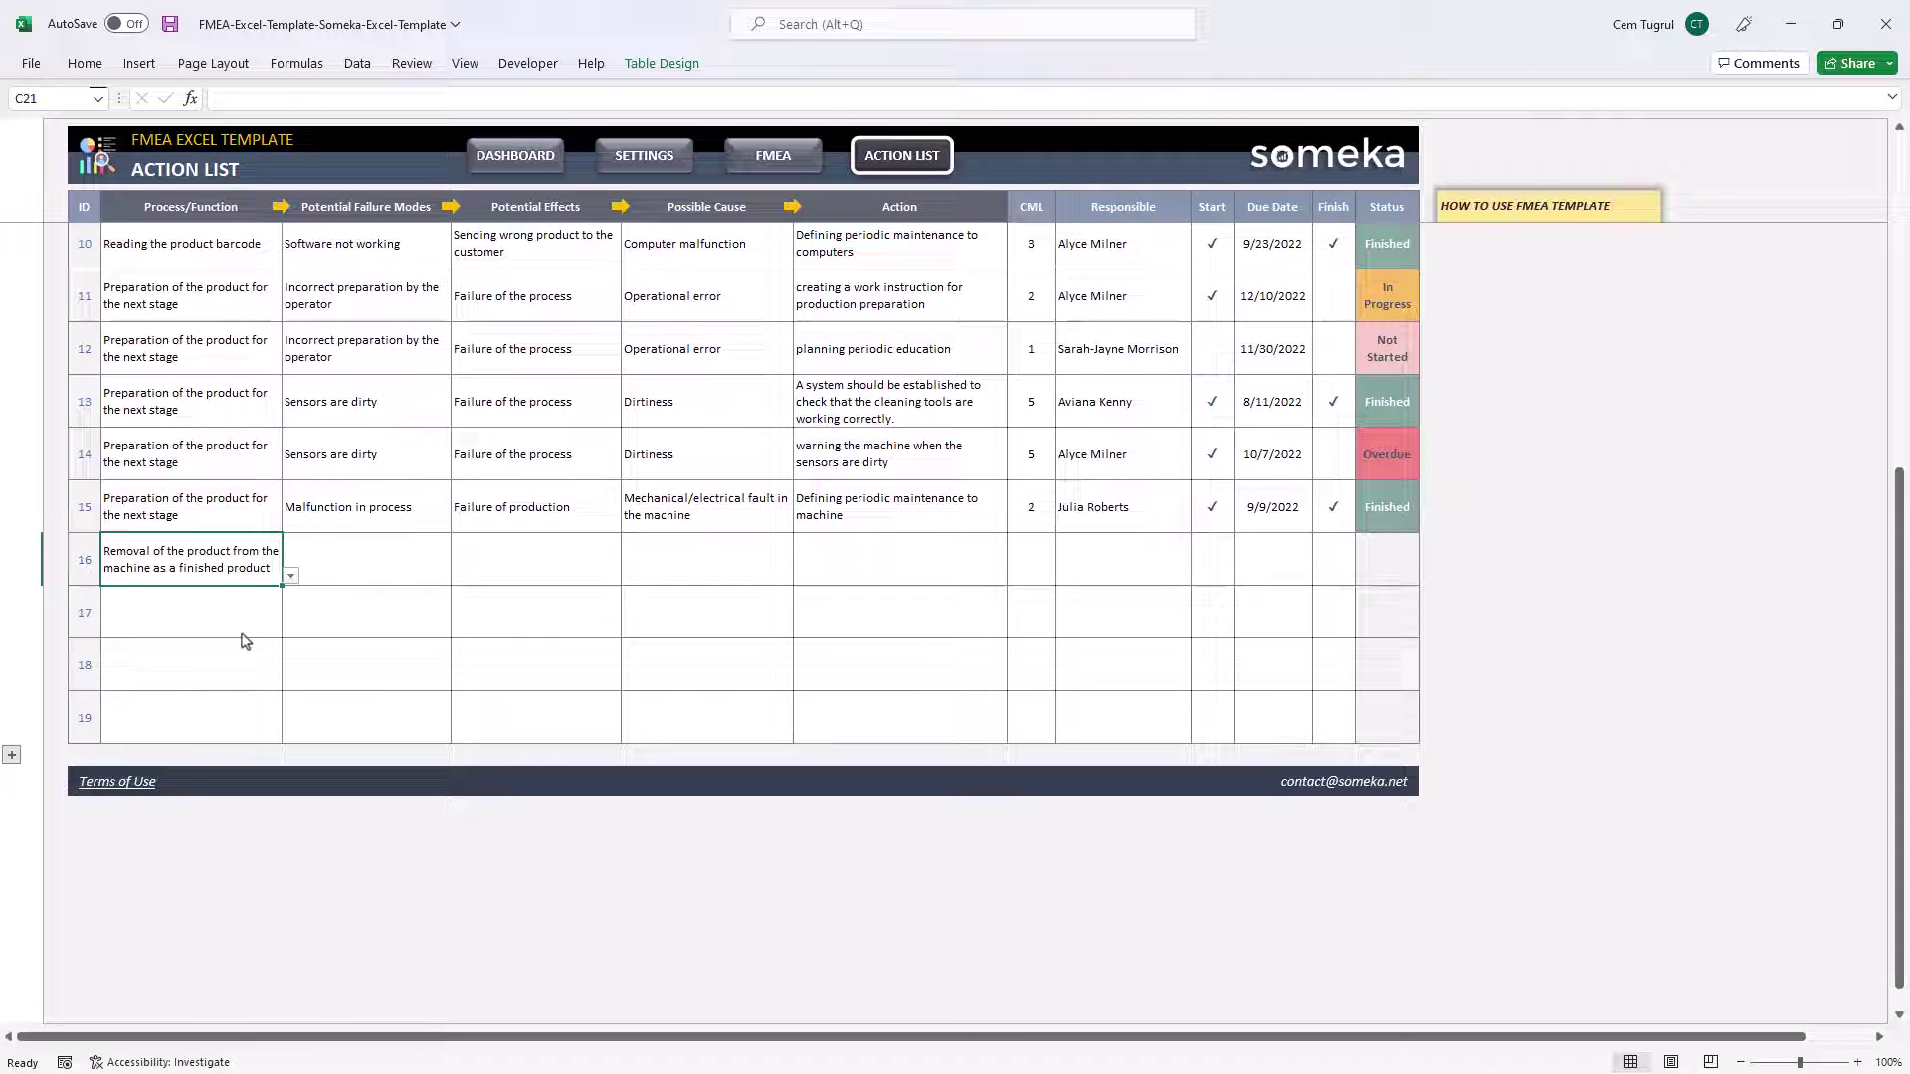
left_click(358, 579)
left_click(460, 577)
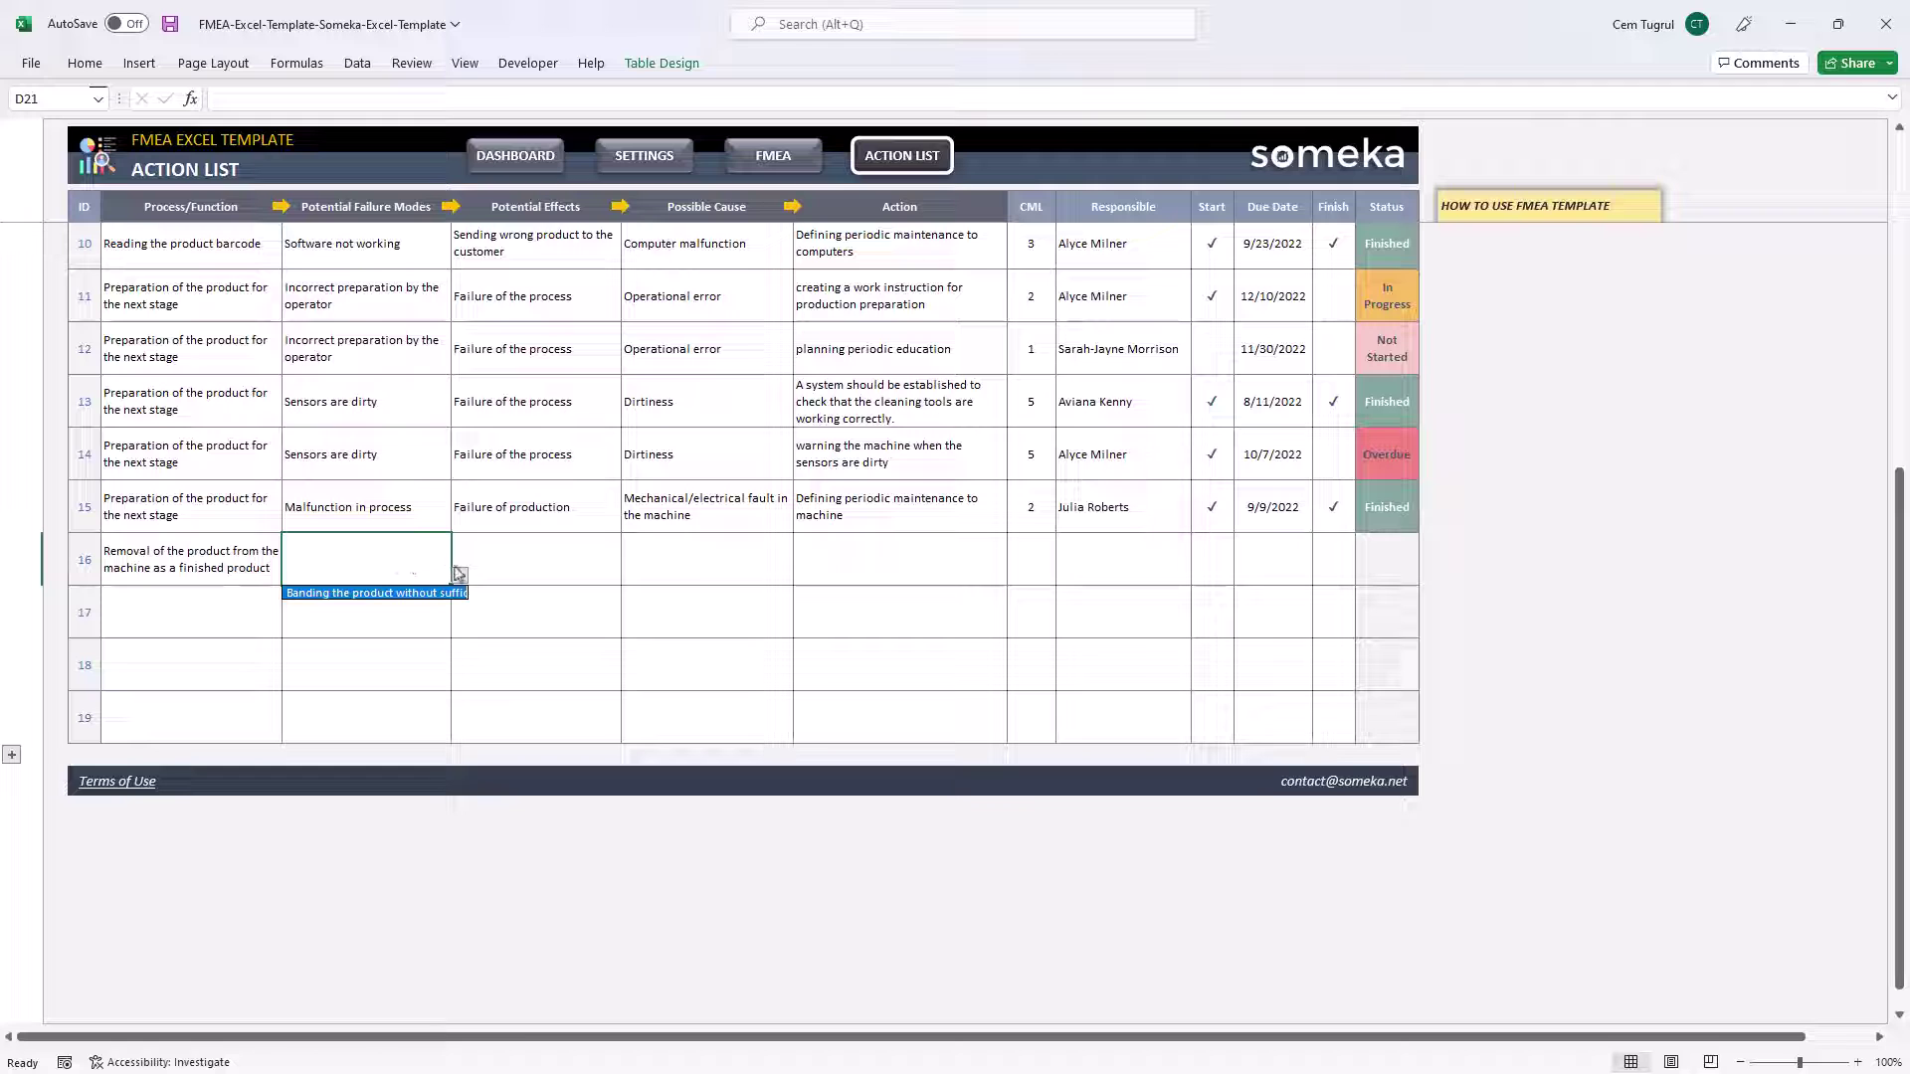
left_click(437, 593)
Step: Choose the trace-formation effect and cause 'Not using the tapping tool' for row 16
left_click(587, 575)
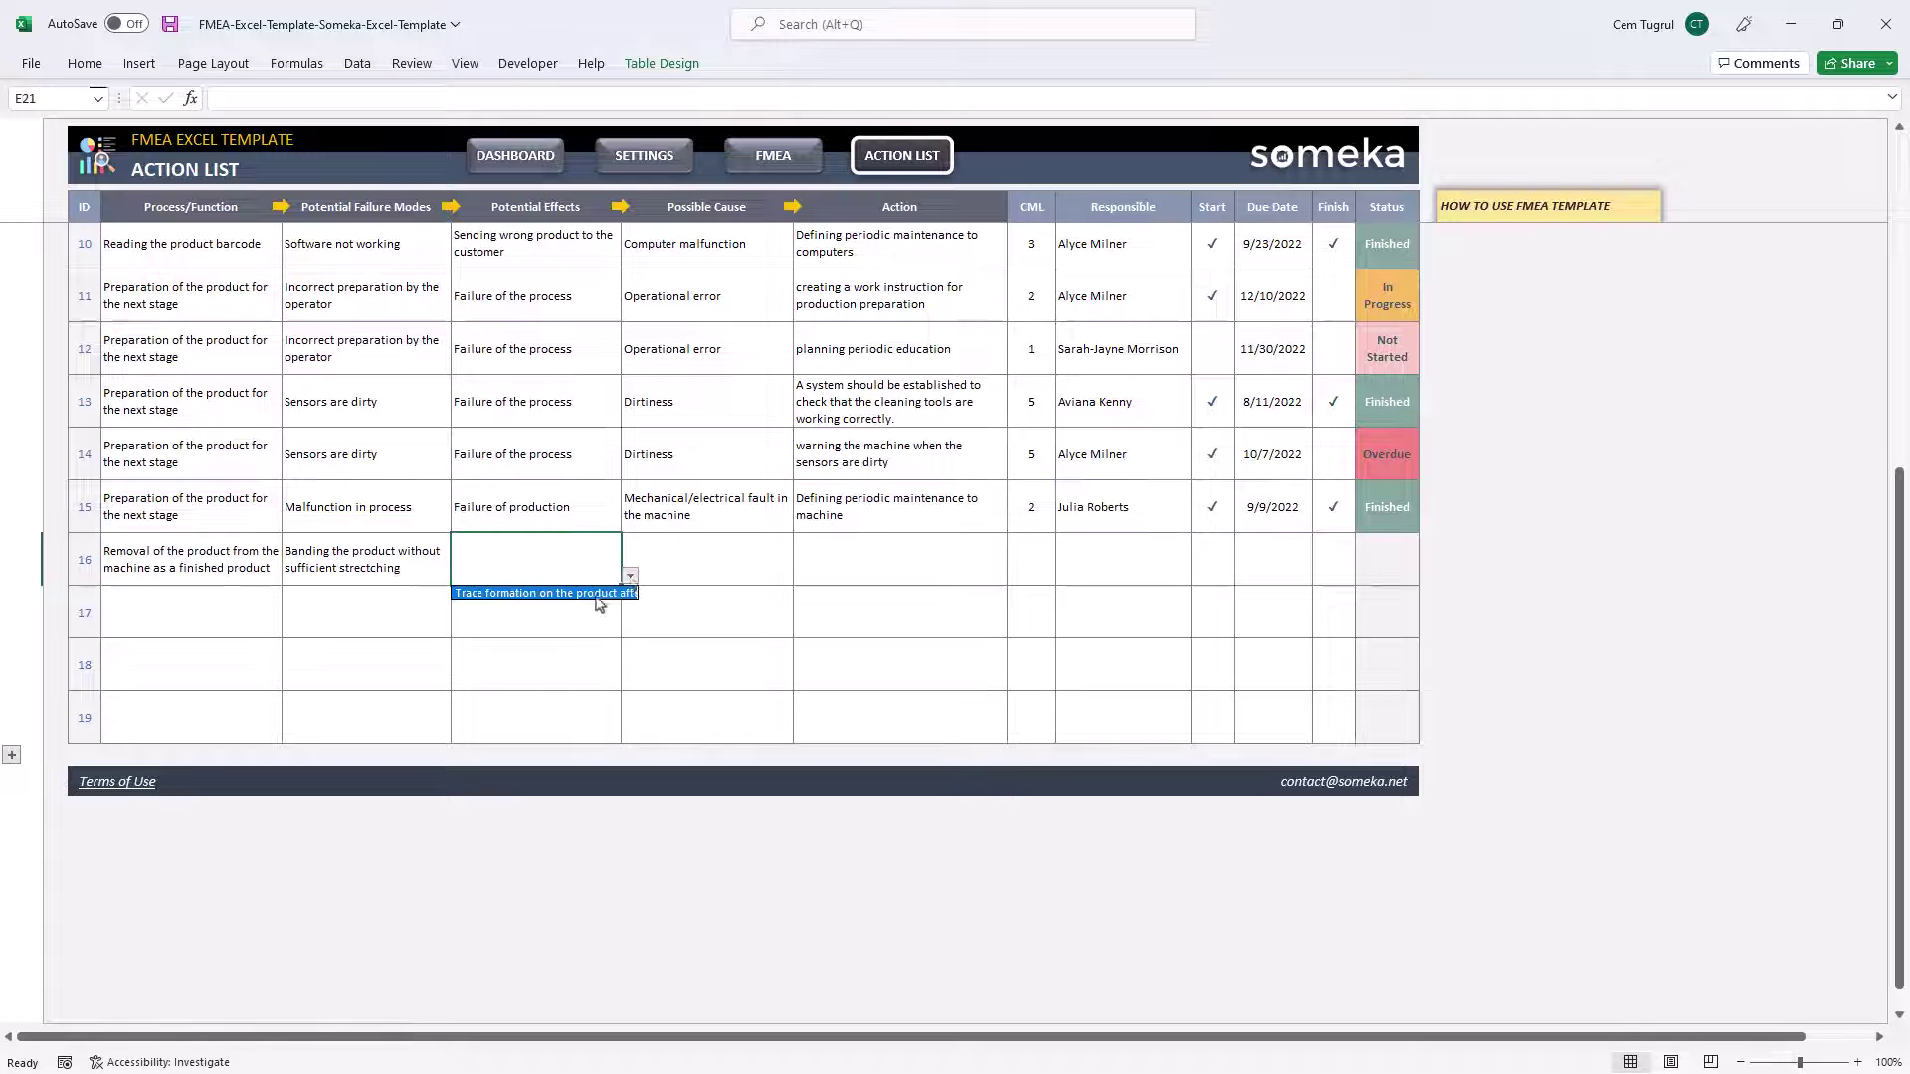
left_click(597, 593)
left_click(786, 572)
left_click(746, 594)
left_click(876, 557)
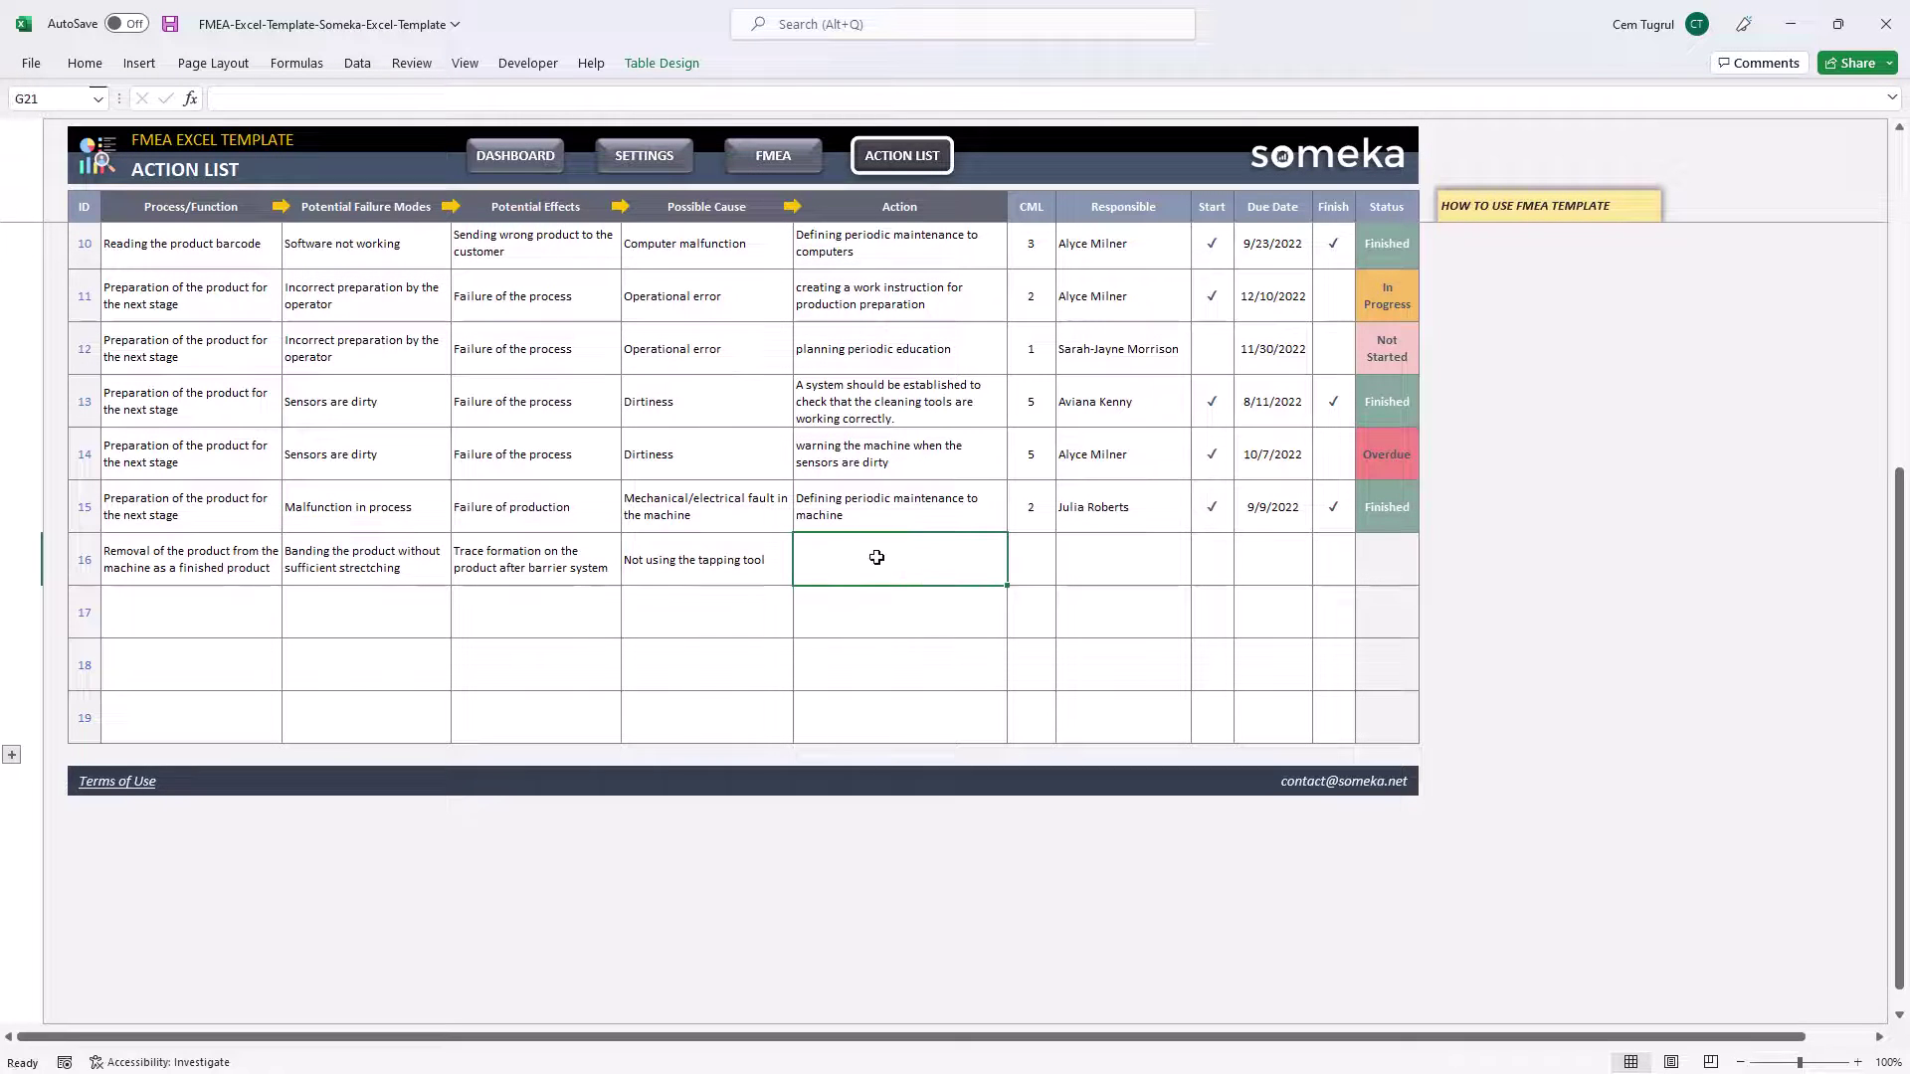
Step: Enter the periodic machine maintenance action, set CML to 2 and assign a responsible person
type("Def")
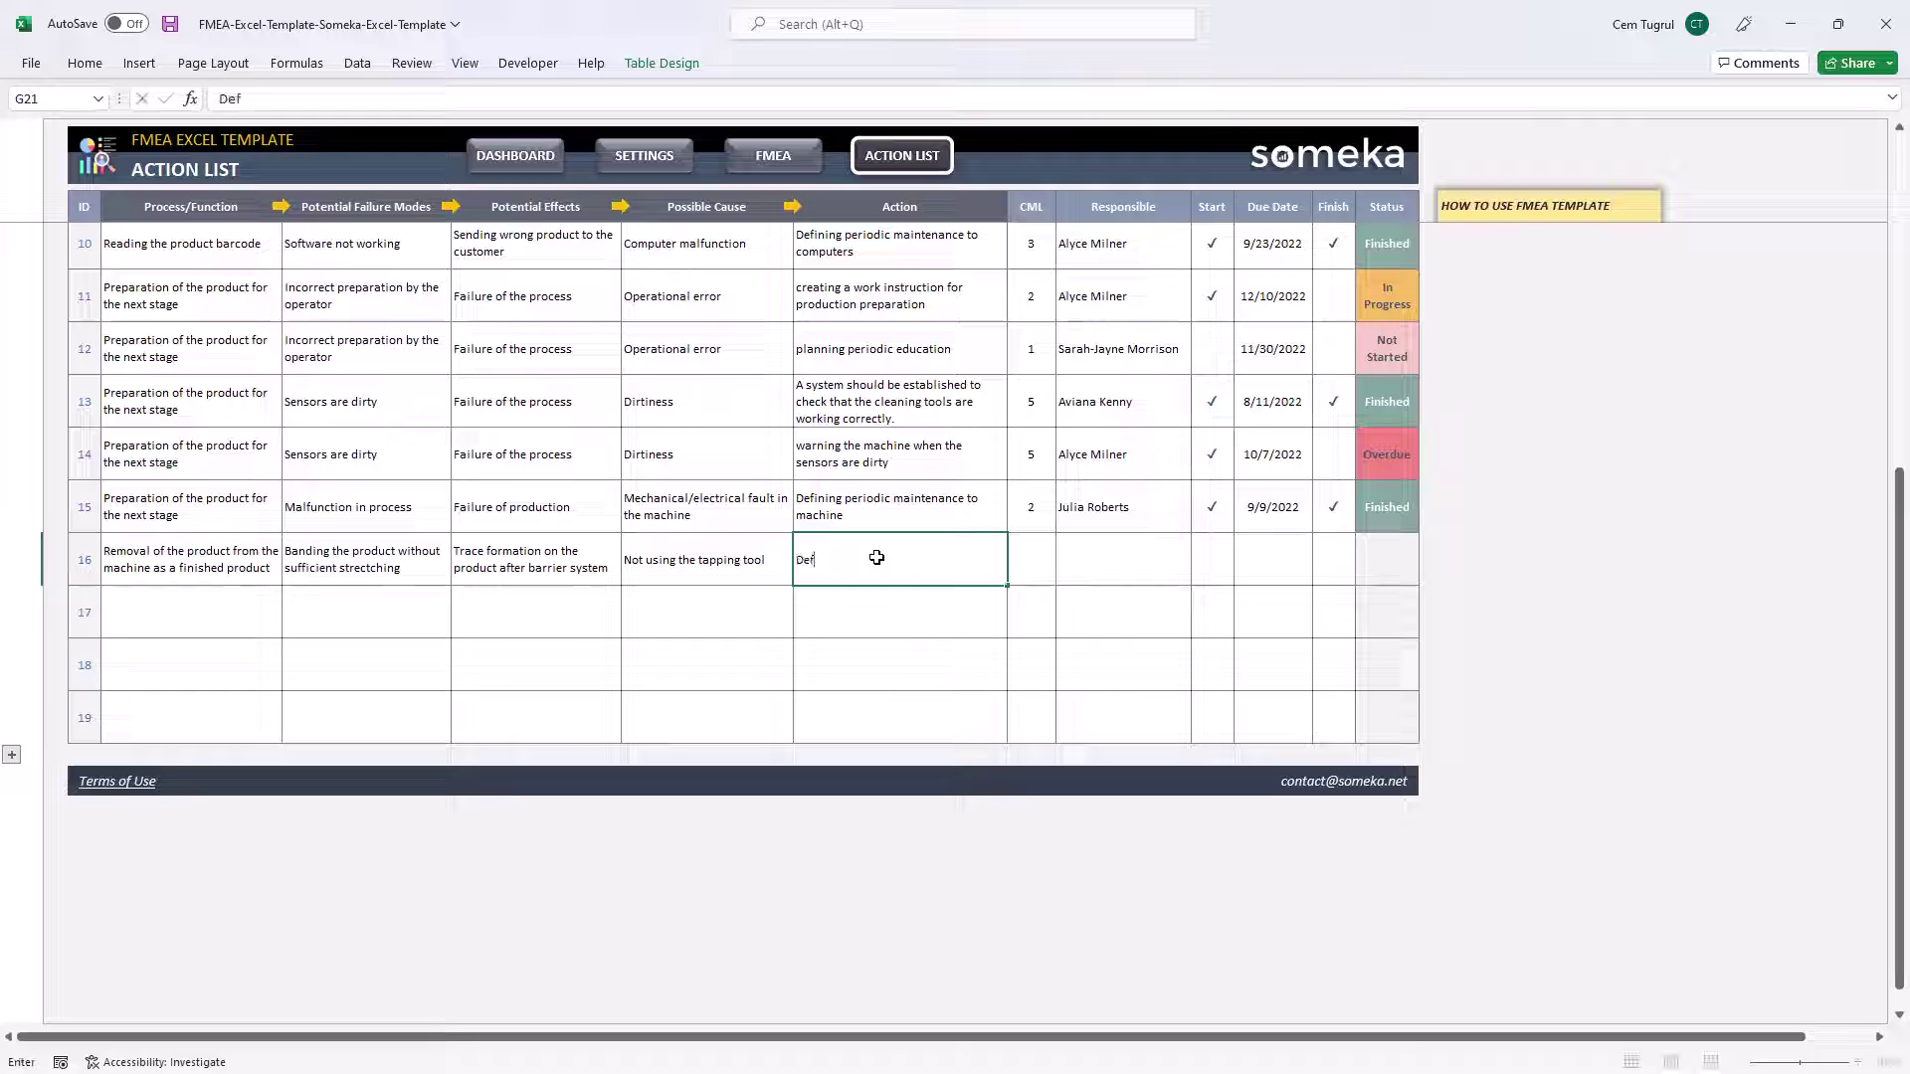
type("ine ")
type("ing ")
type("peri")
type("odic")
type(" main")
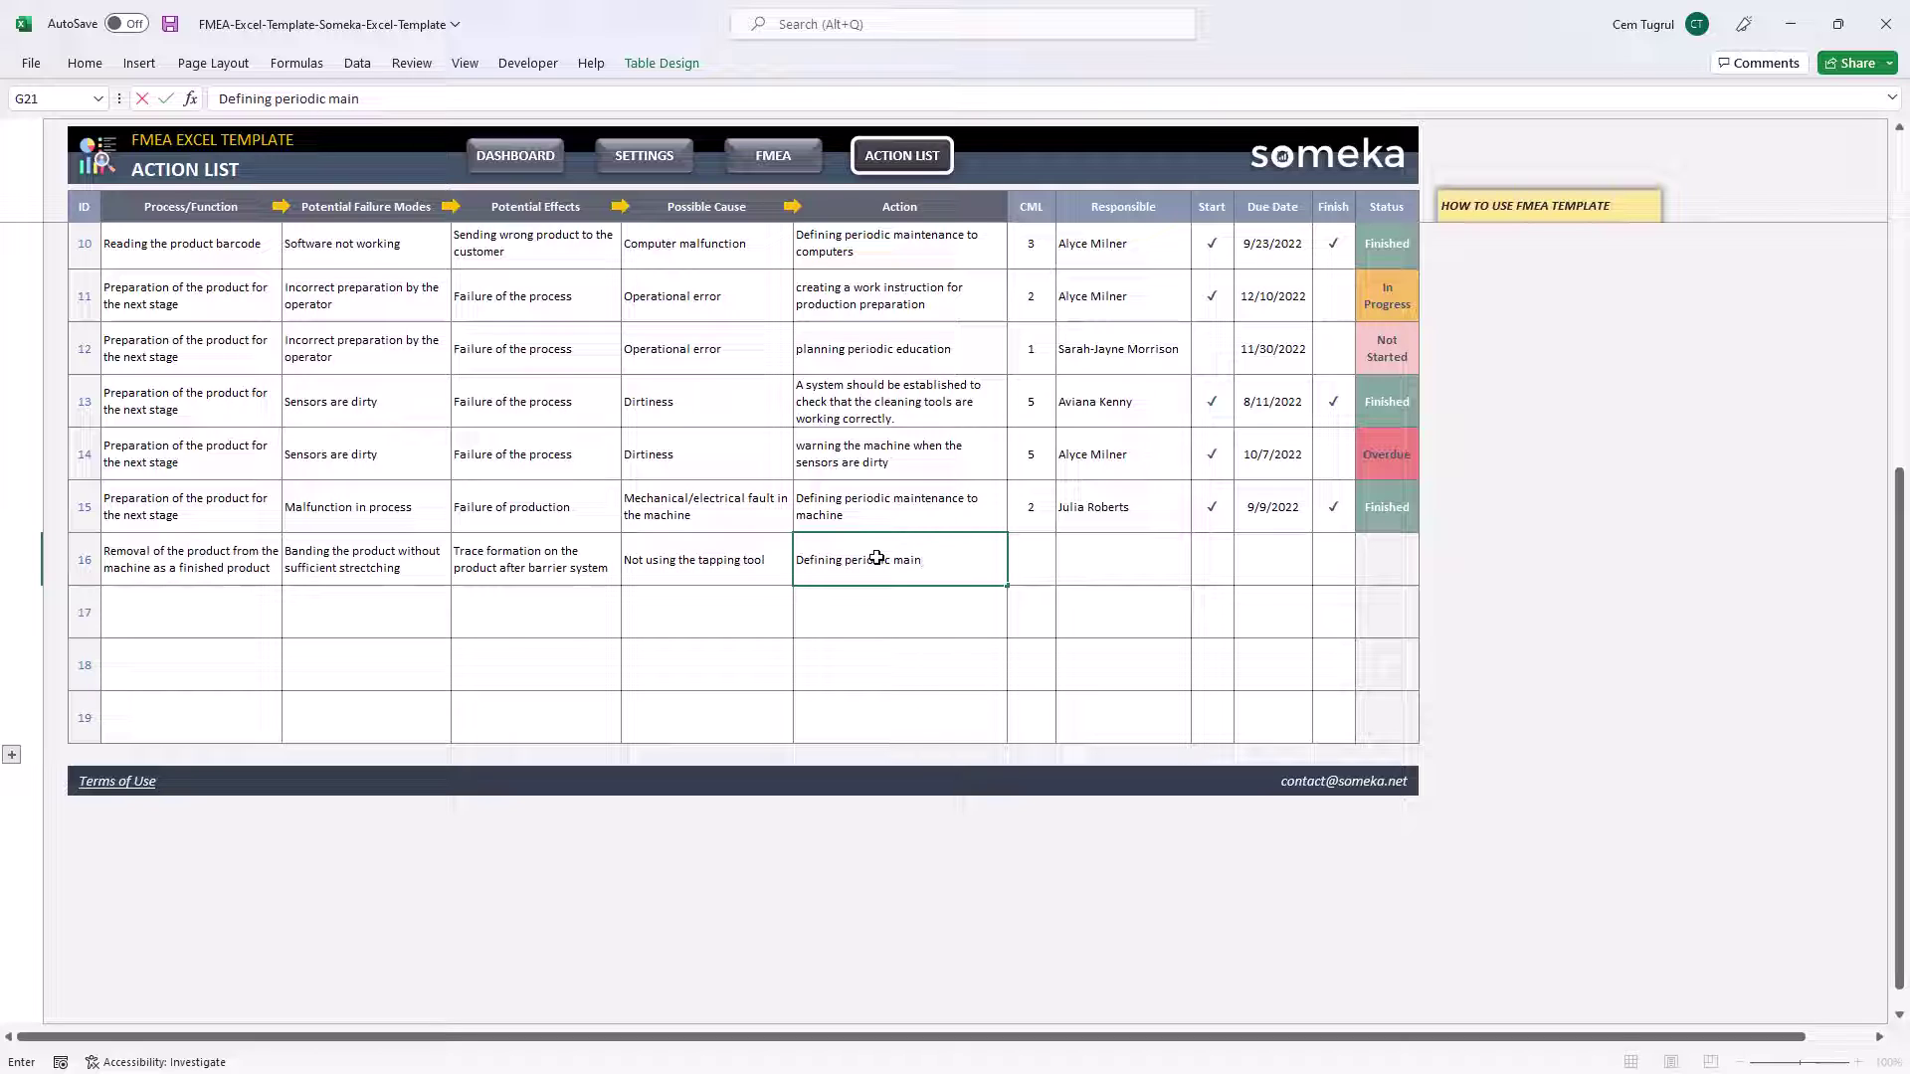
type("tenance to")
type(" machine")
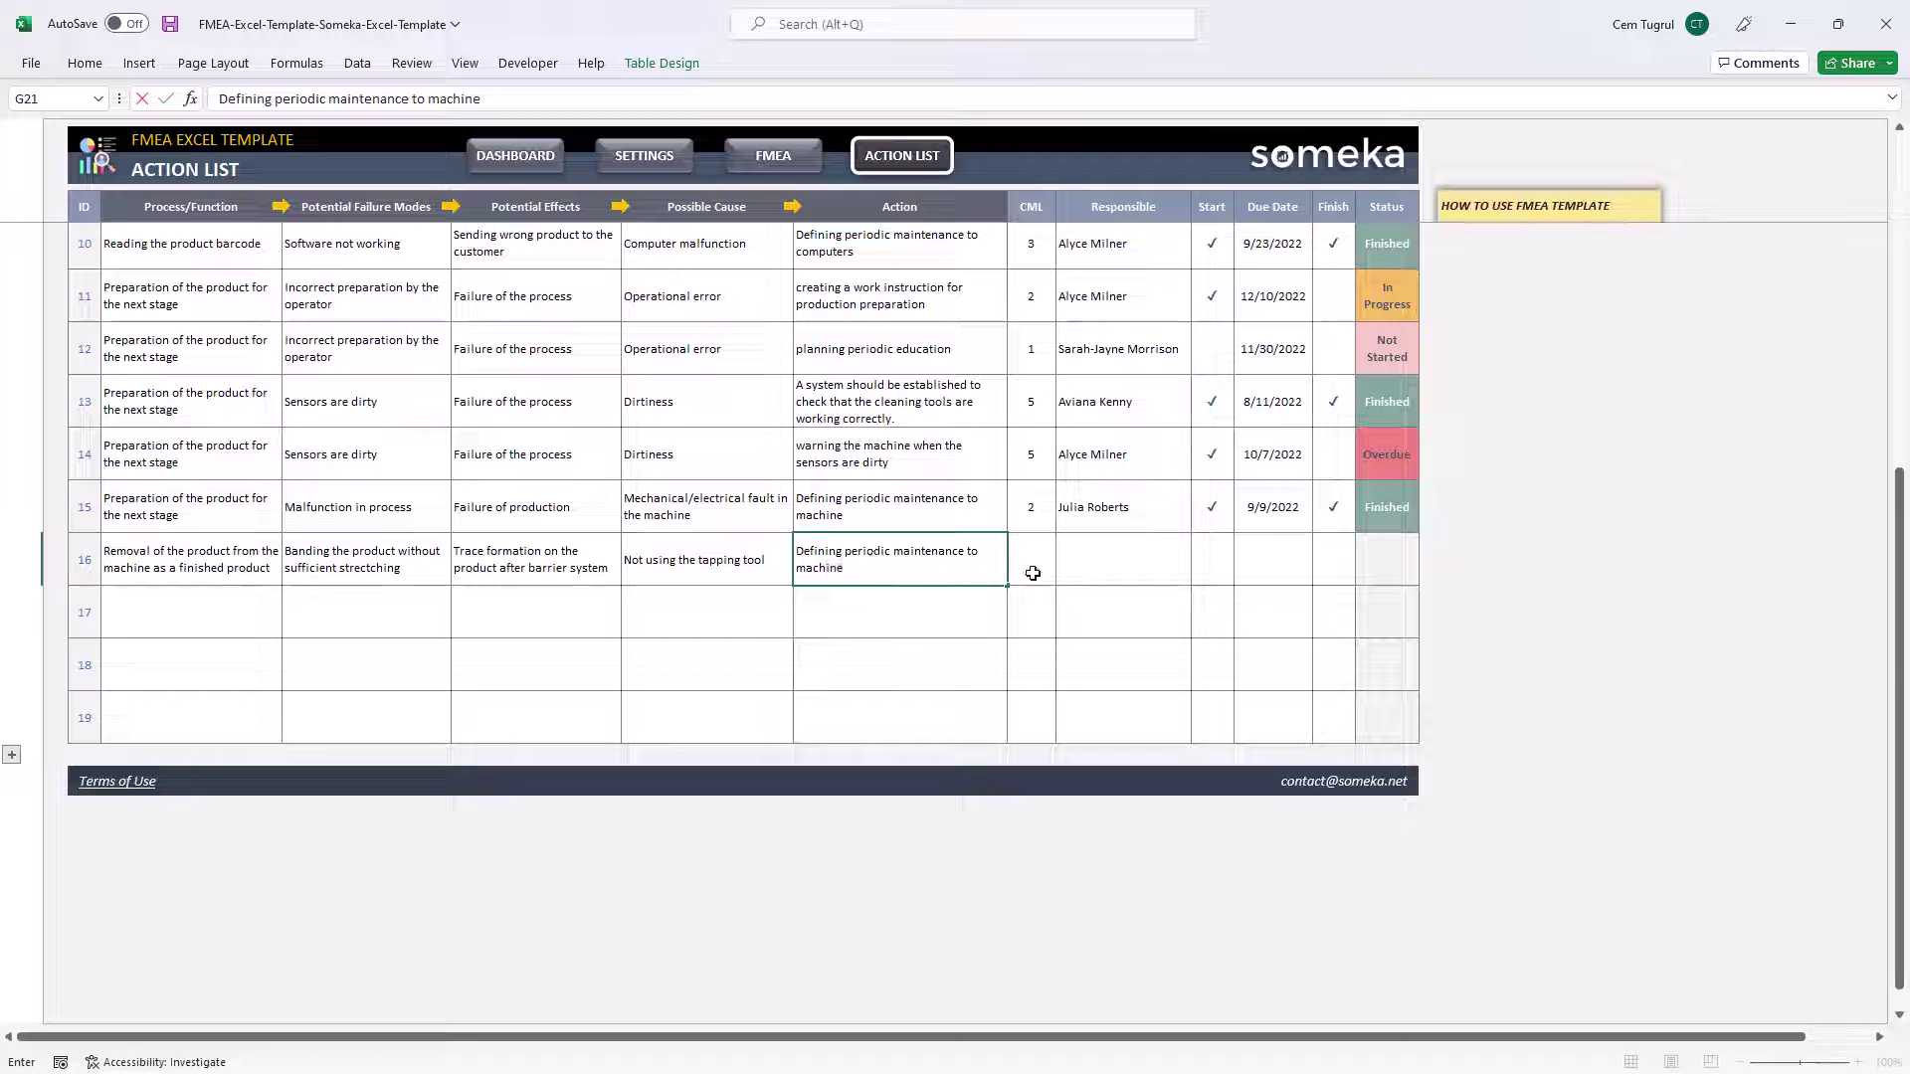
left_click(1030, 571)
left_click(1065, 578)
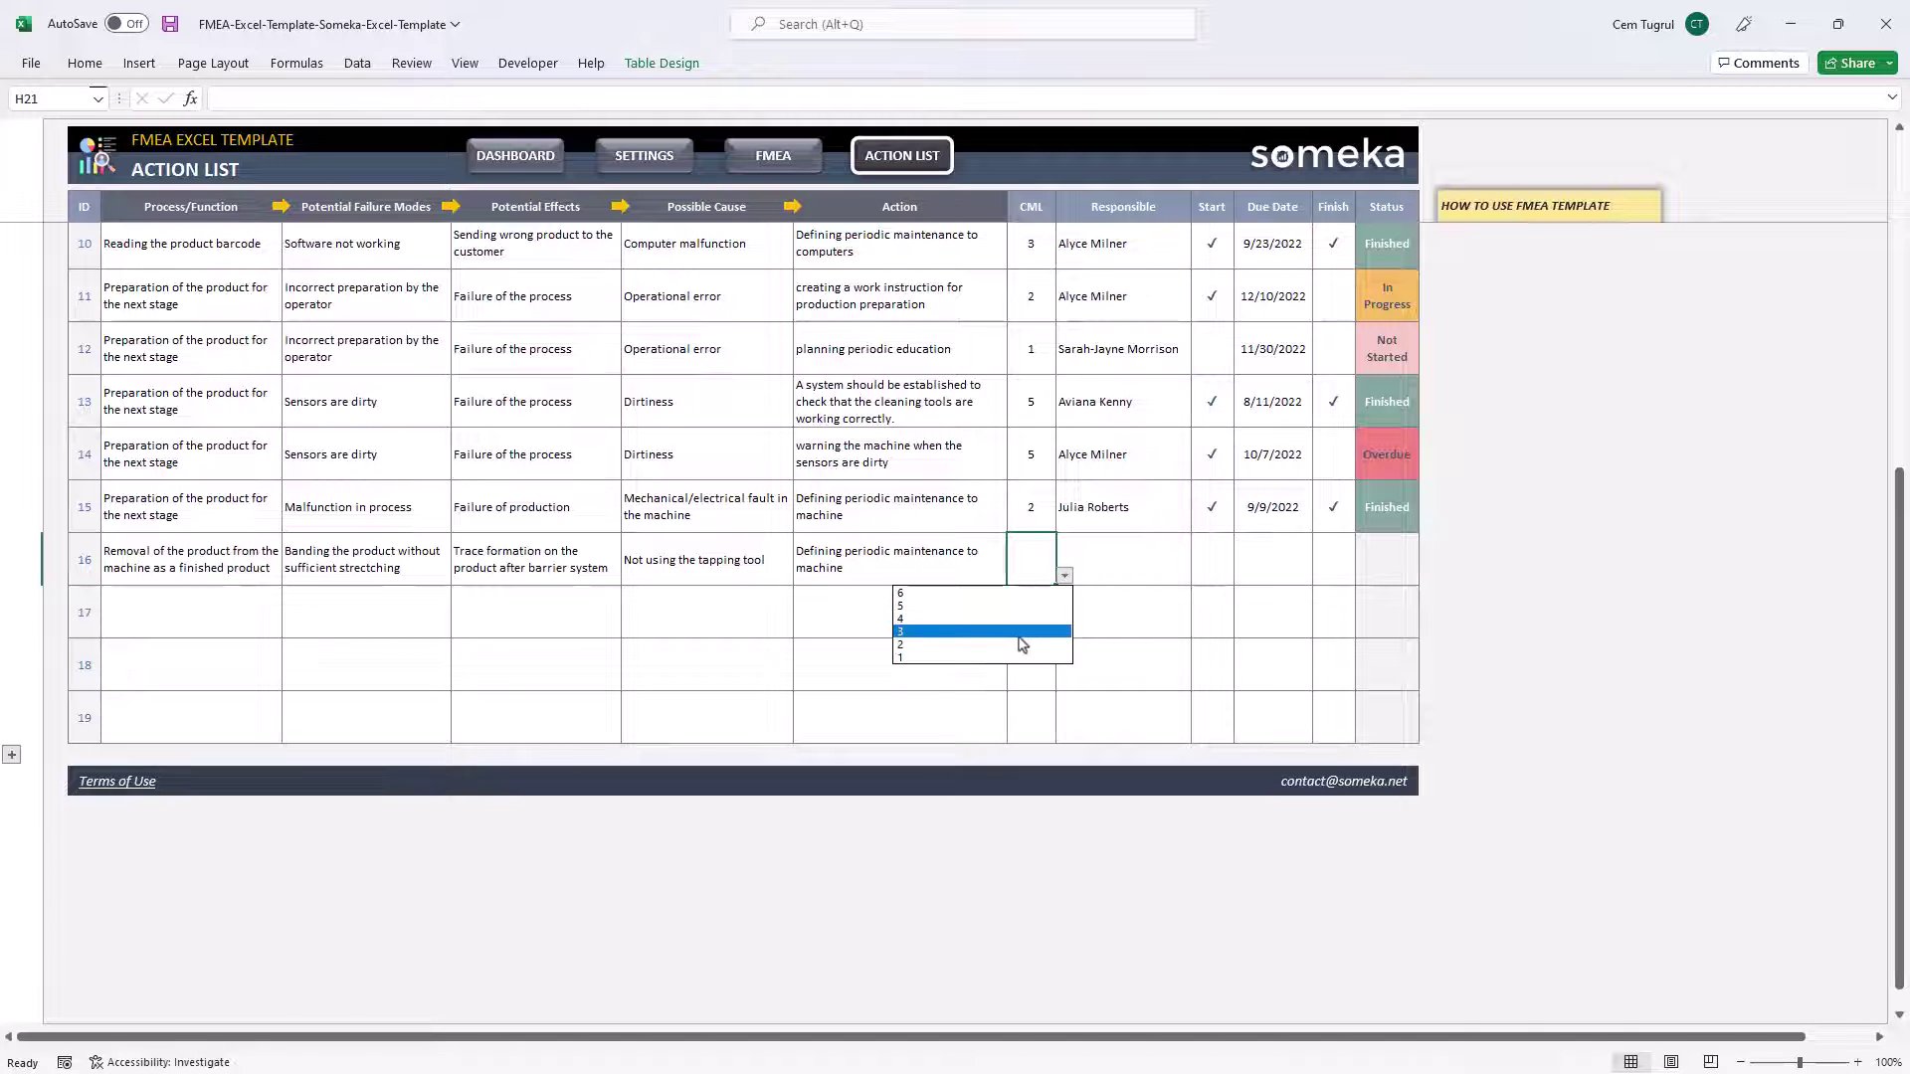
left_click(1021, 645)
left_click(1133, 563)
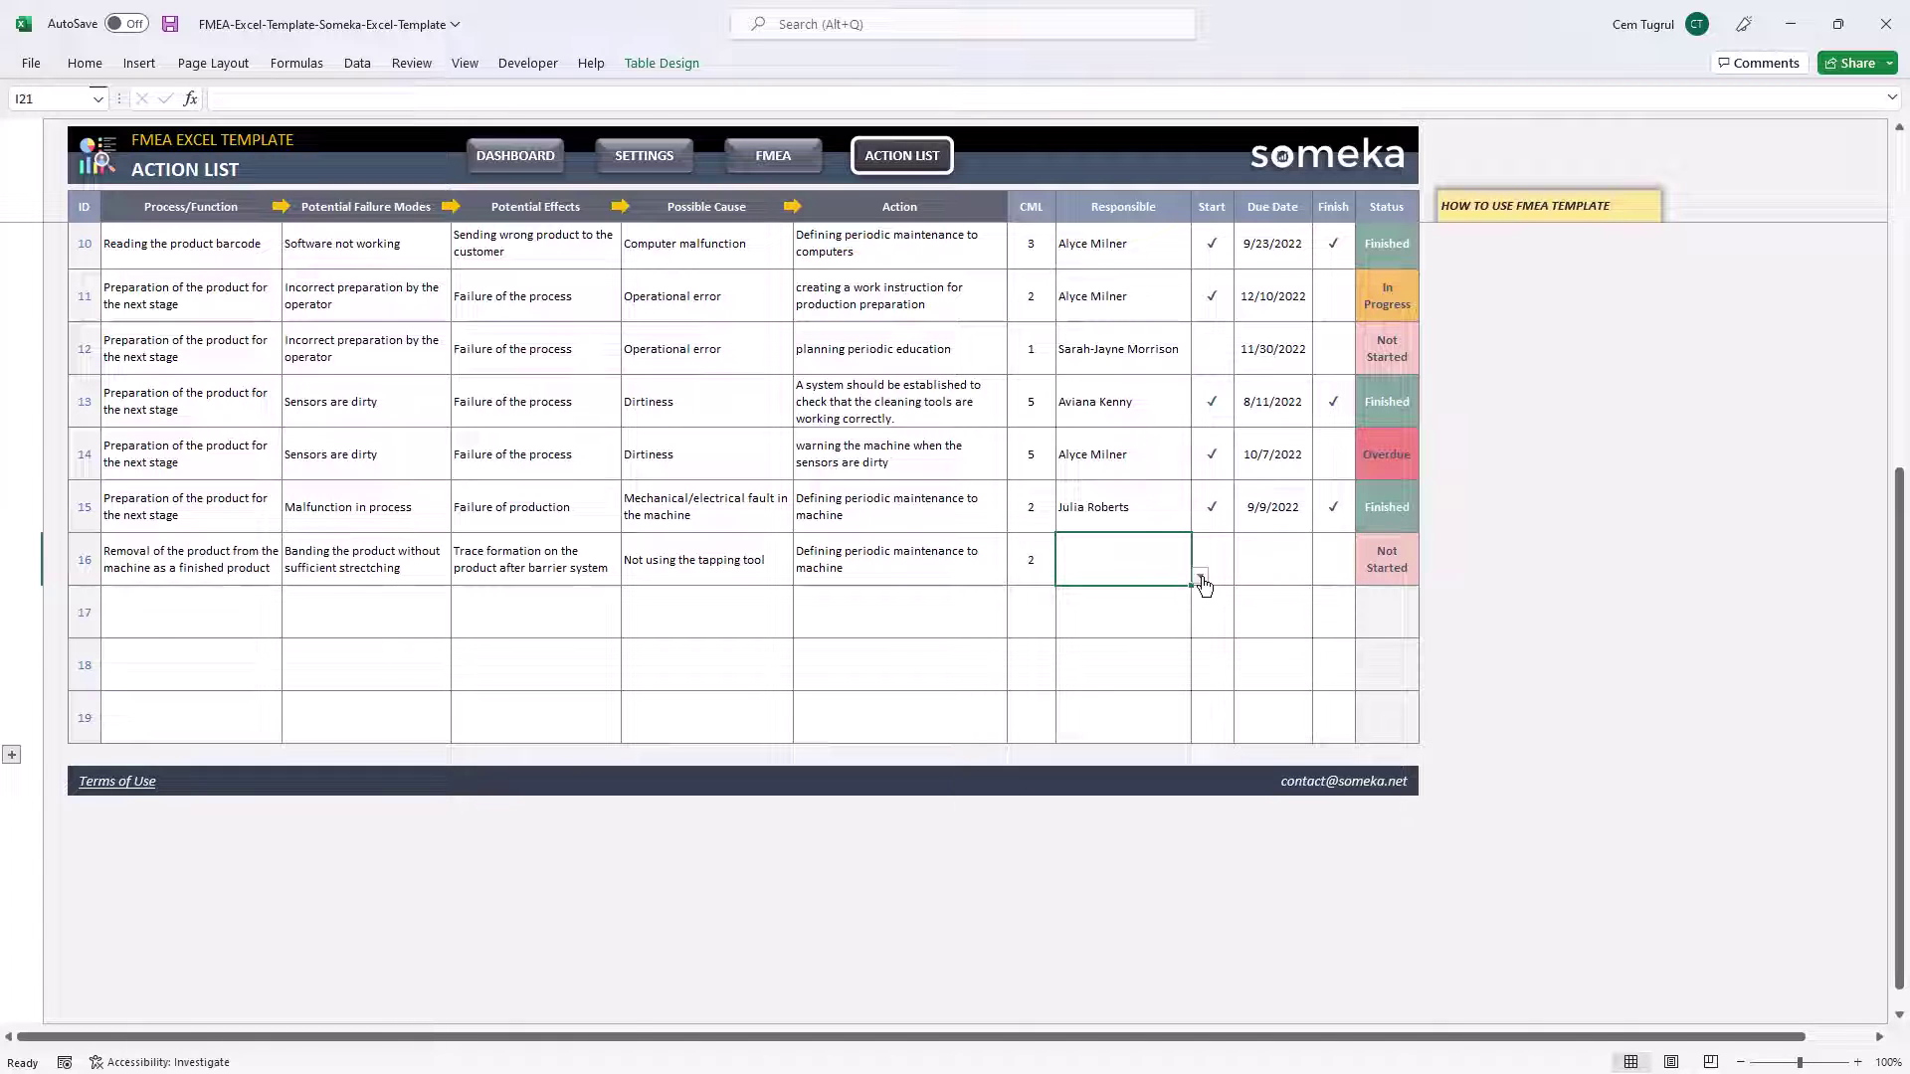
left_click(1200, 577)
left_click(1084, 618)
Step: Set the due date to 12/12/2022 and mark the action as started and finished
left_click(1257, 562)
type("12")
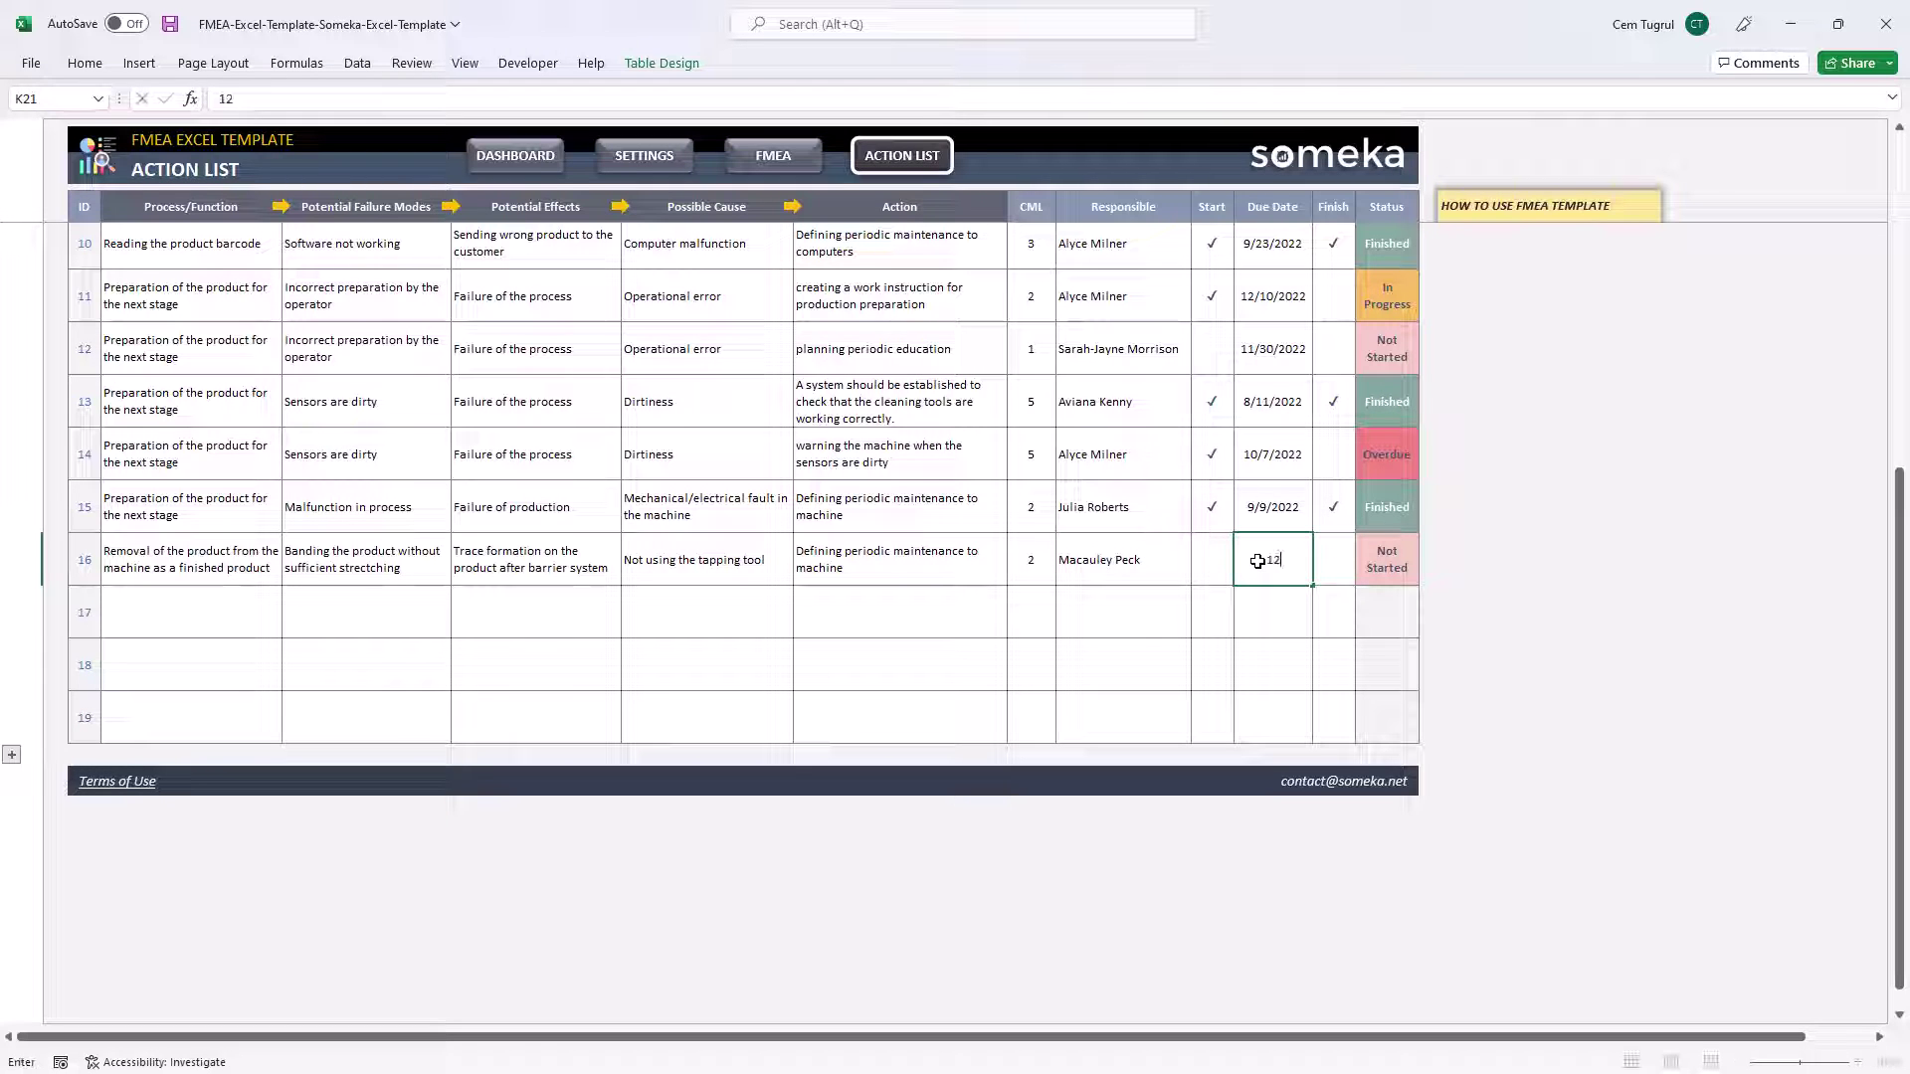
type("/12/2022")
left_click(1337, 630)
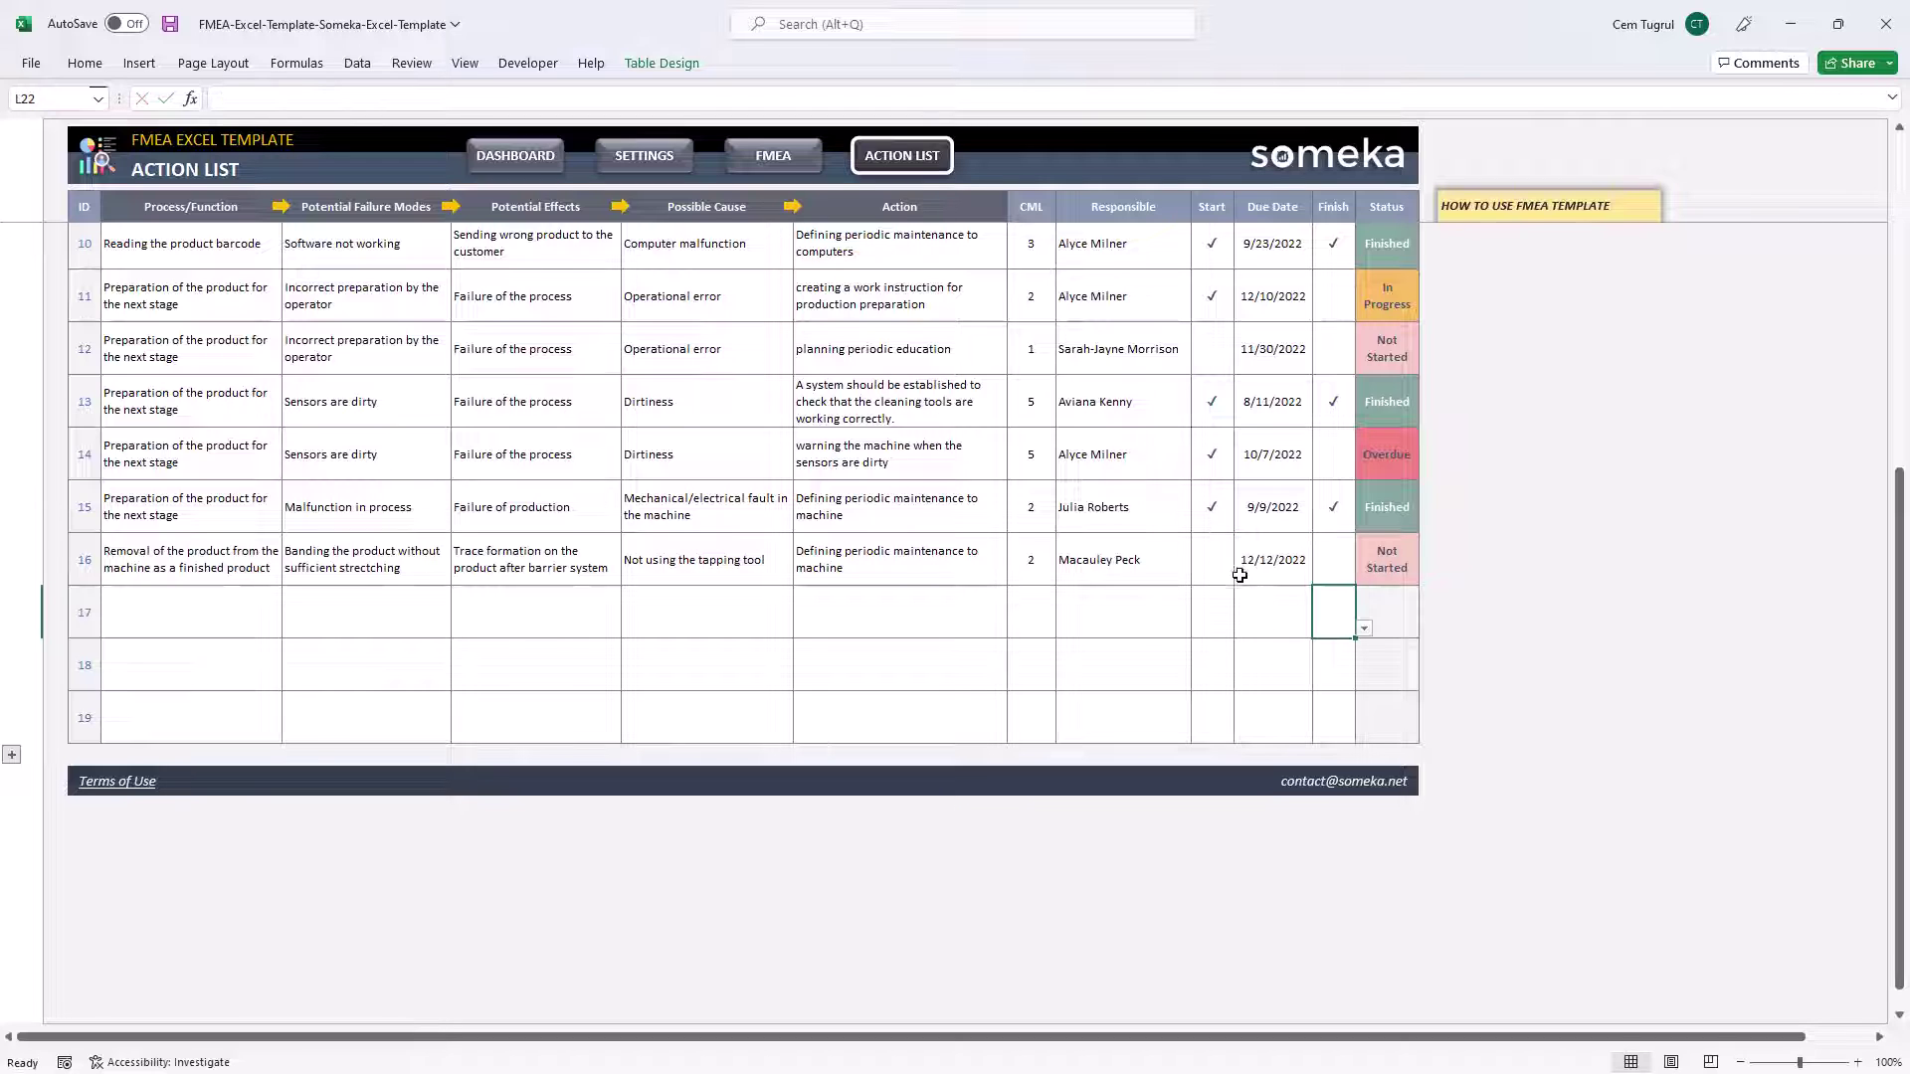
left_click(1211, 559)
left_click(1243, 576)
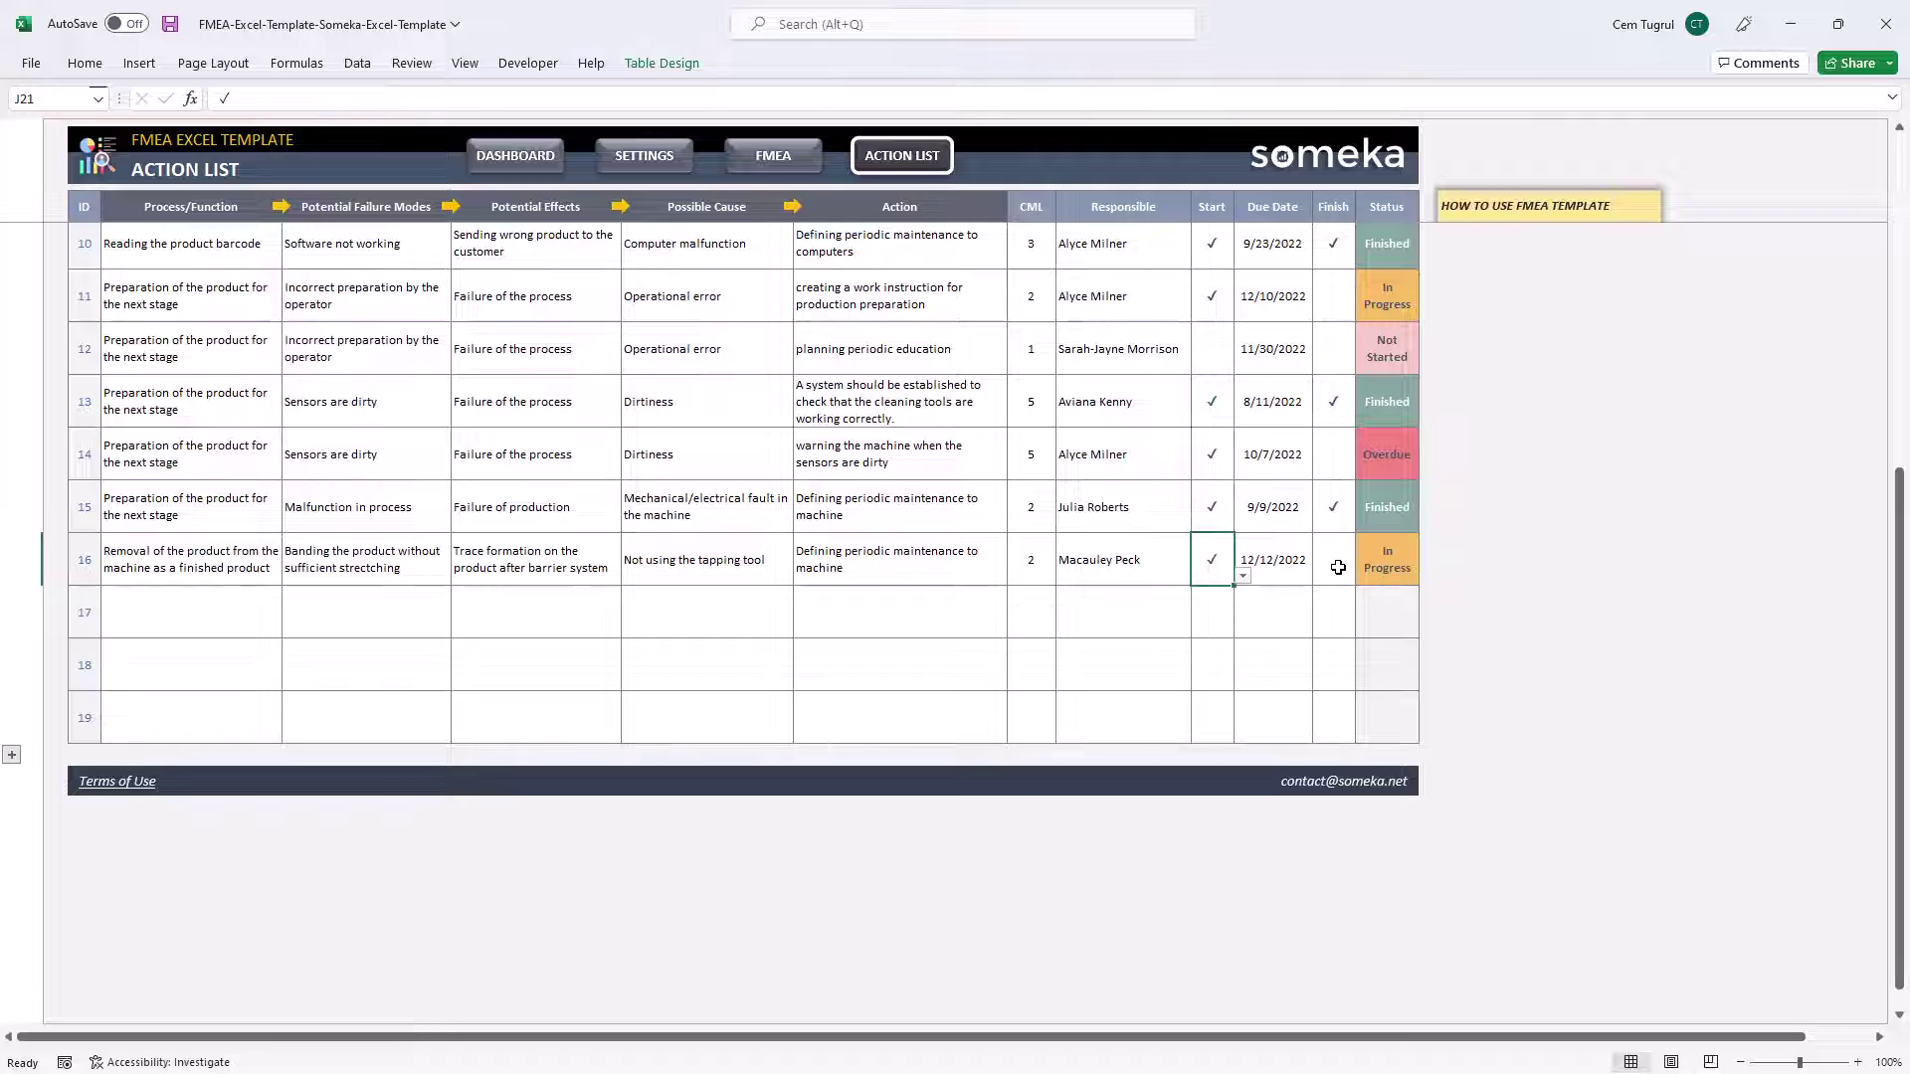
left_click(1321, 604)
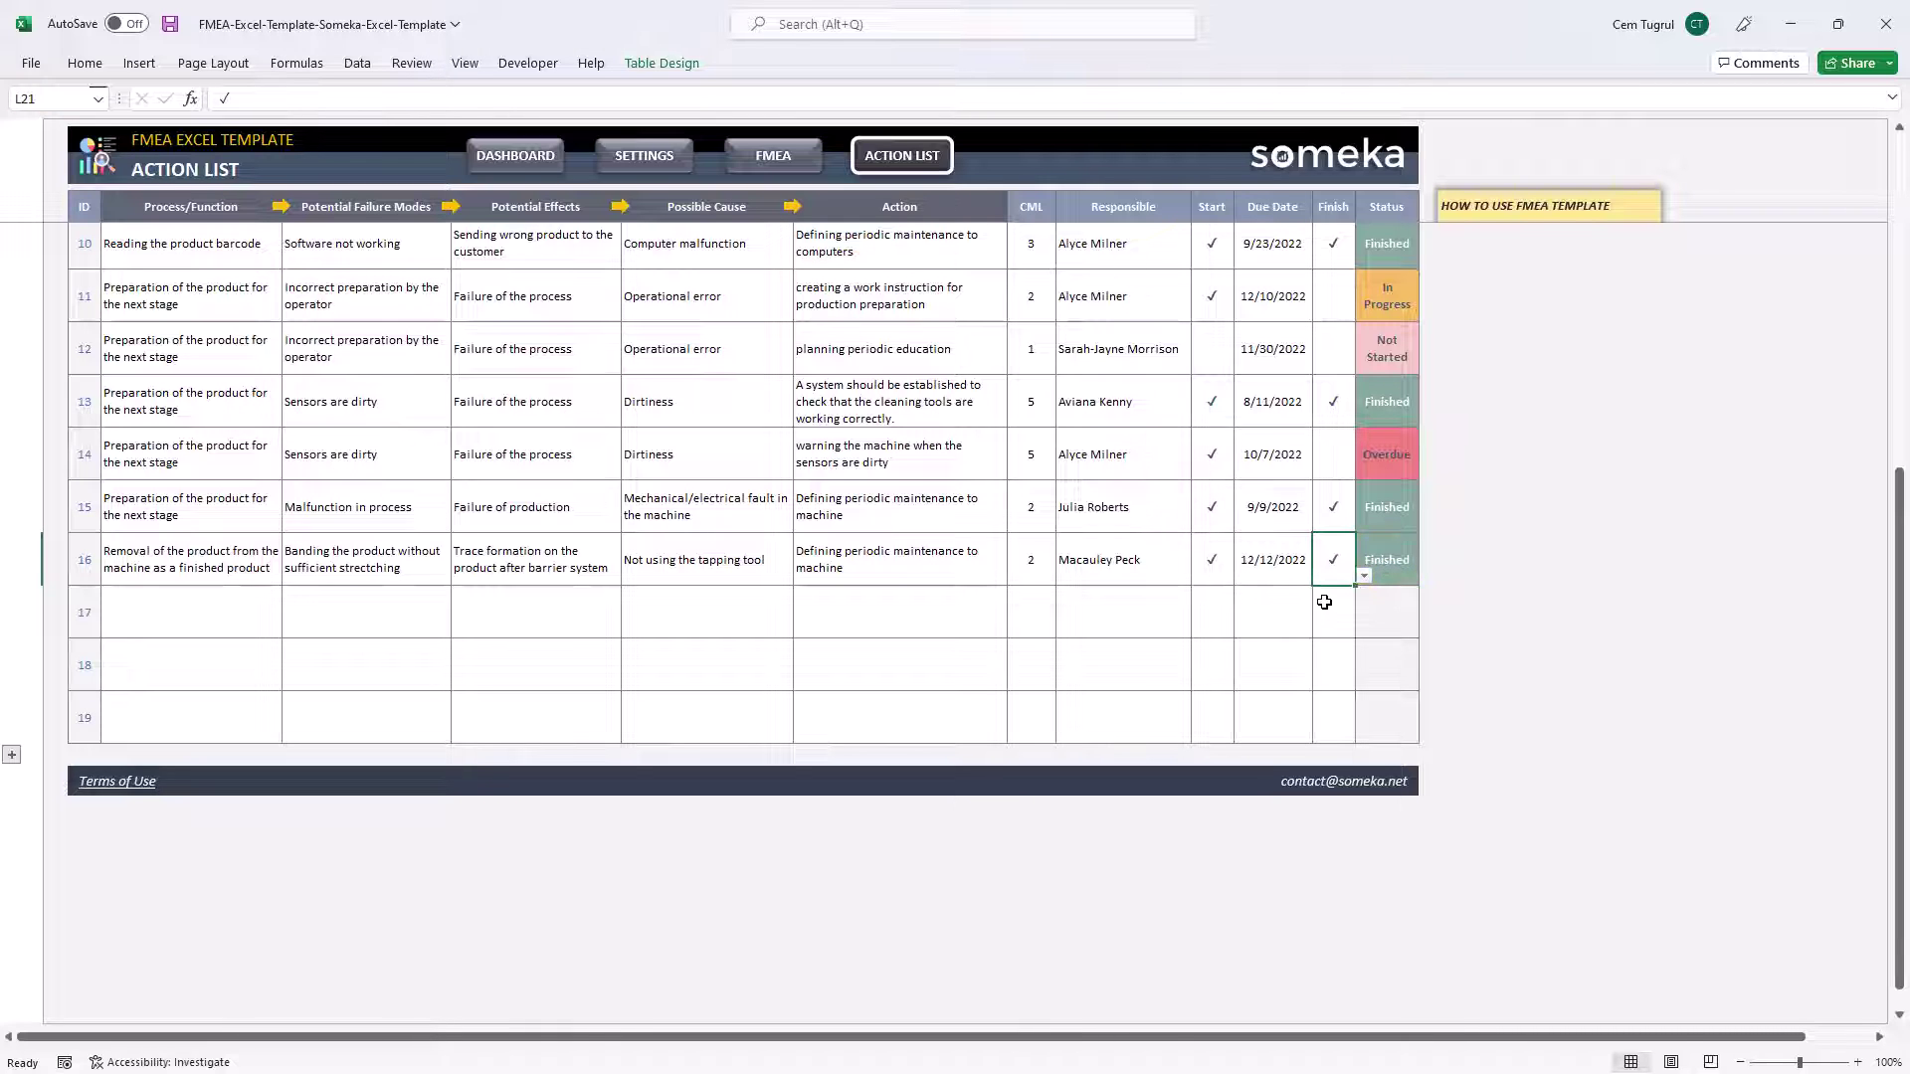
Step: On the Dashboard, filter Process to 'Reading the product barcode', then reset it to All
left_click(537, 167)
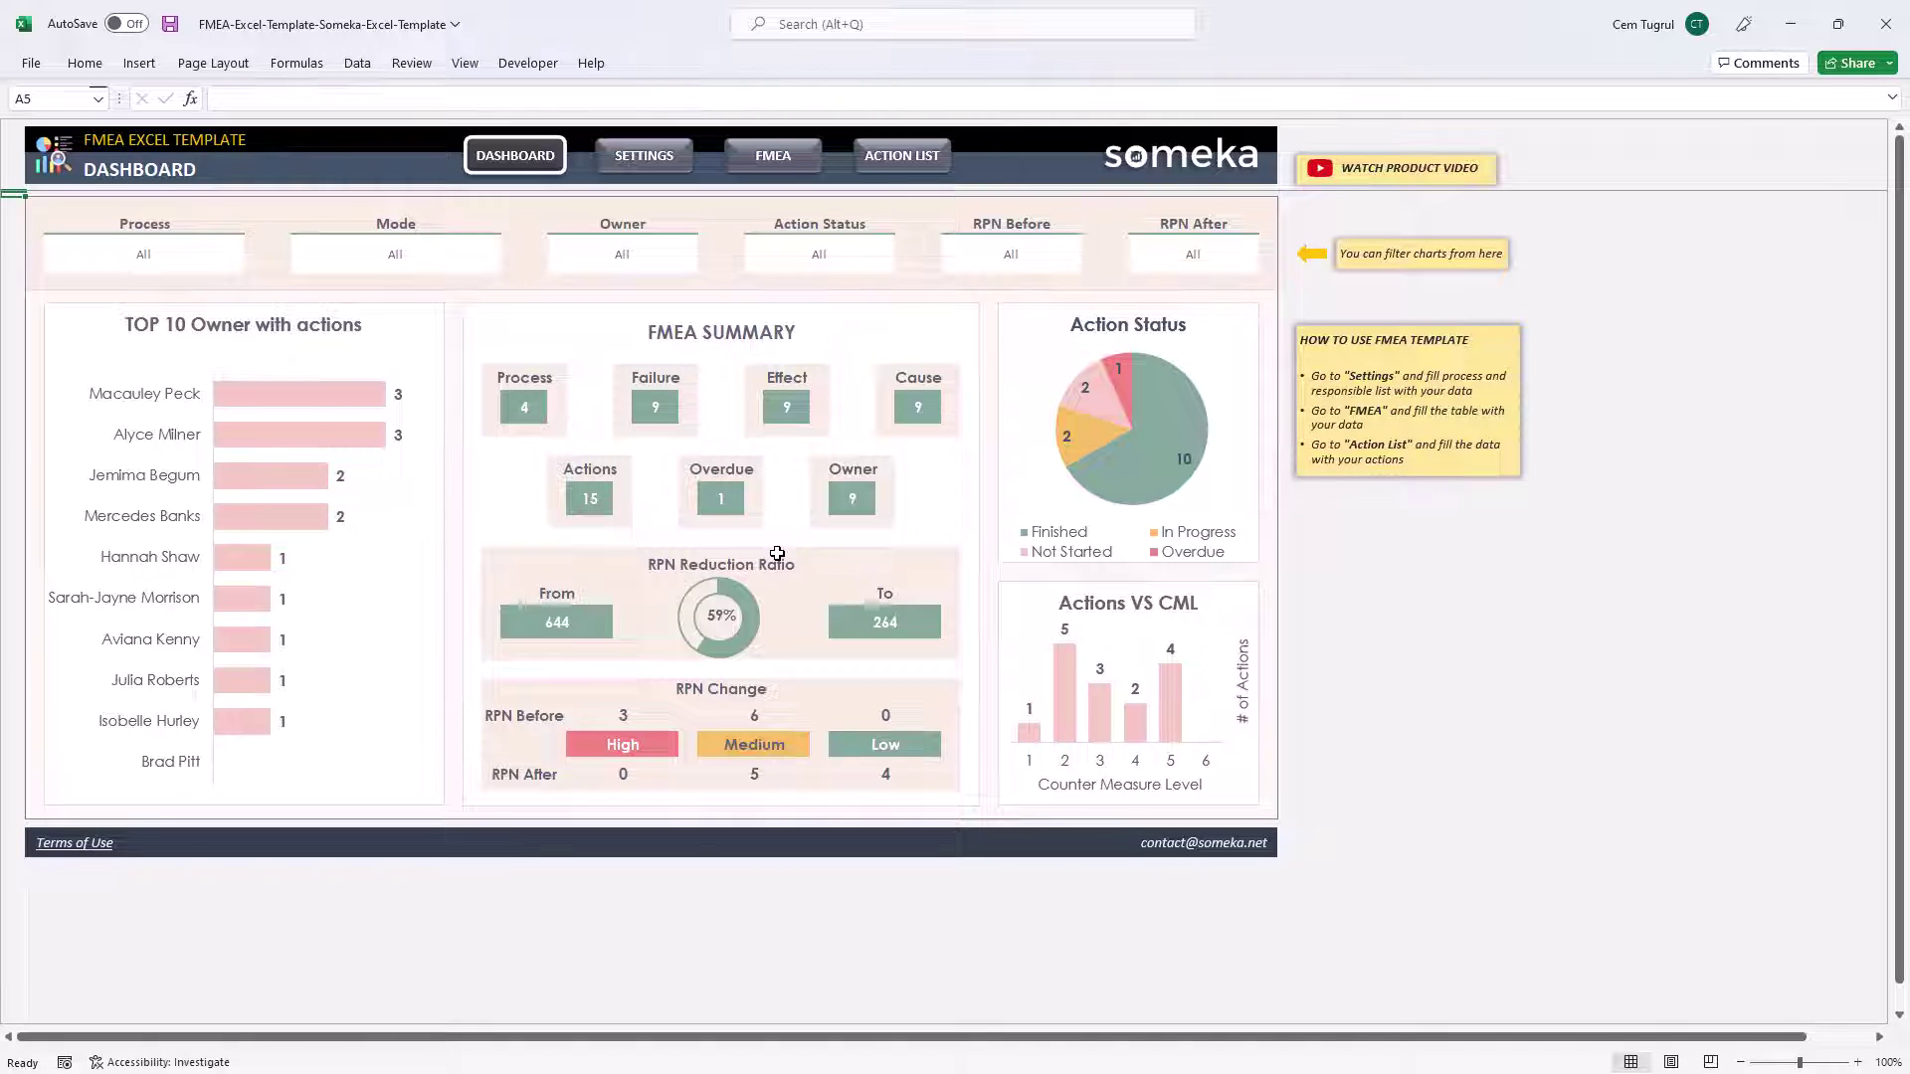
left_click(223, 259)
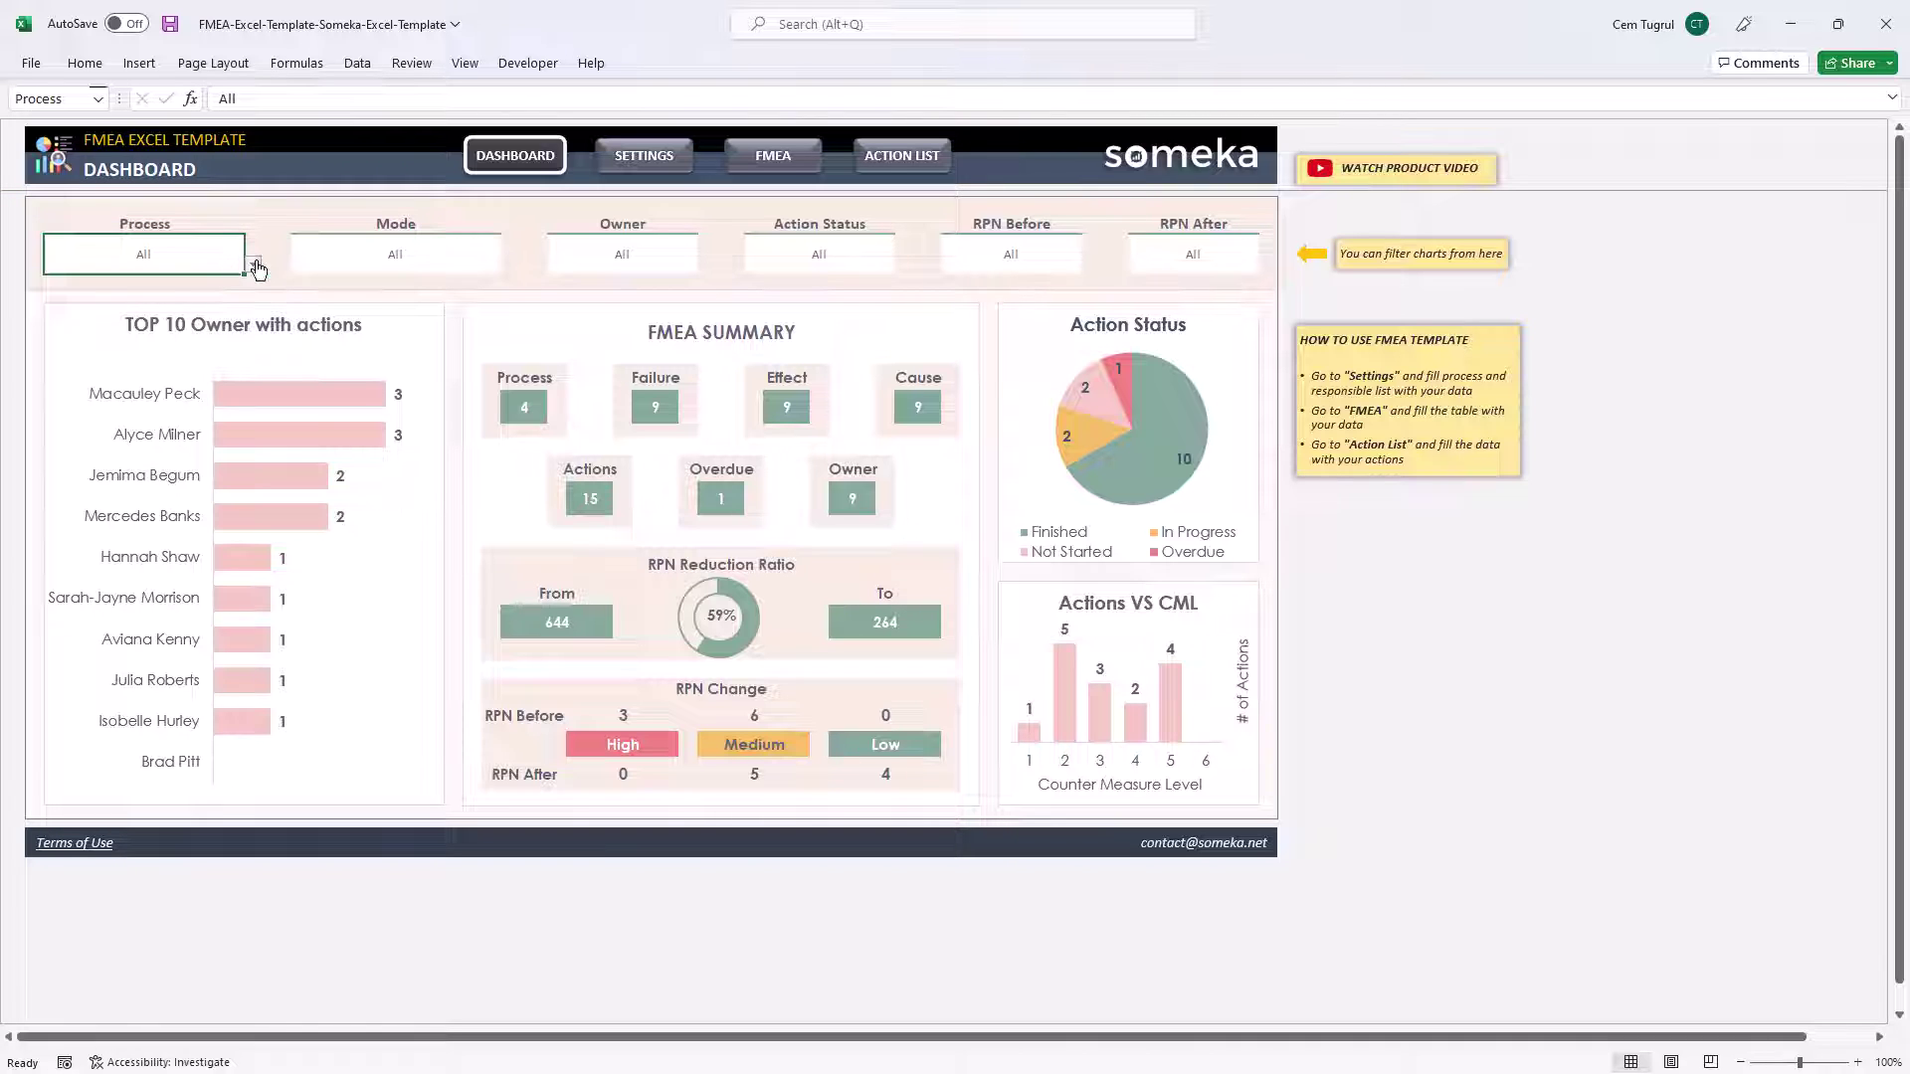
left_click(254, 265)
left_click(149, 294)
left_click(254, 264)
left_click(125, 320)
left_click(253, 265)
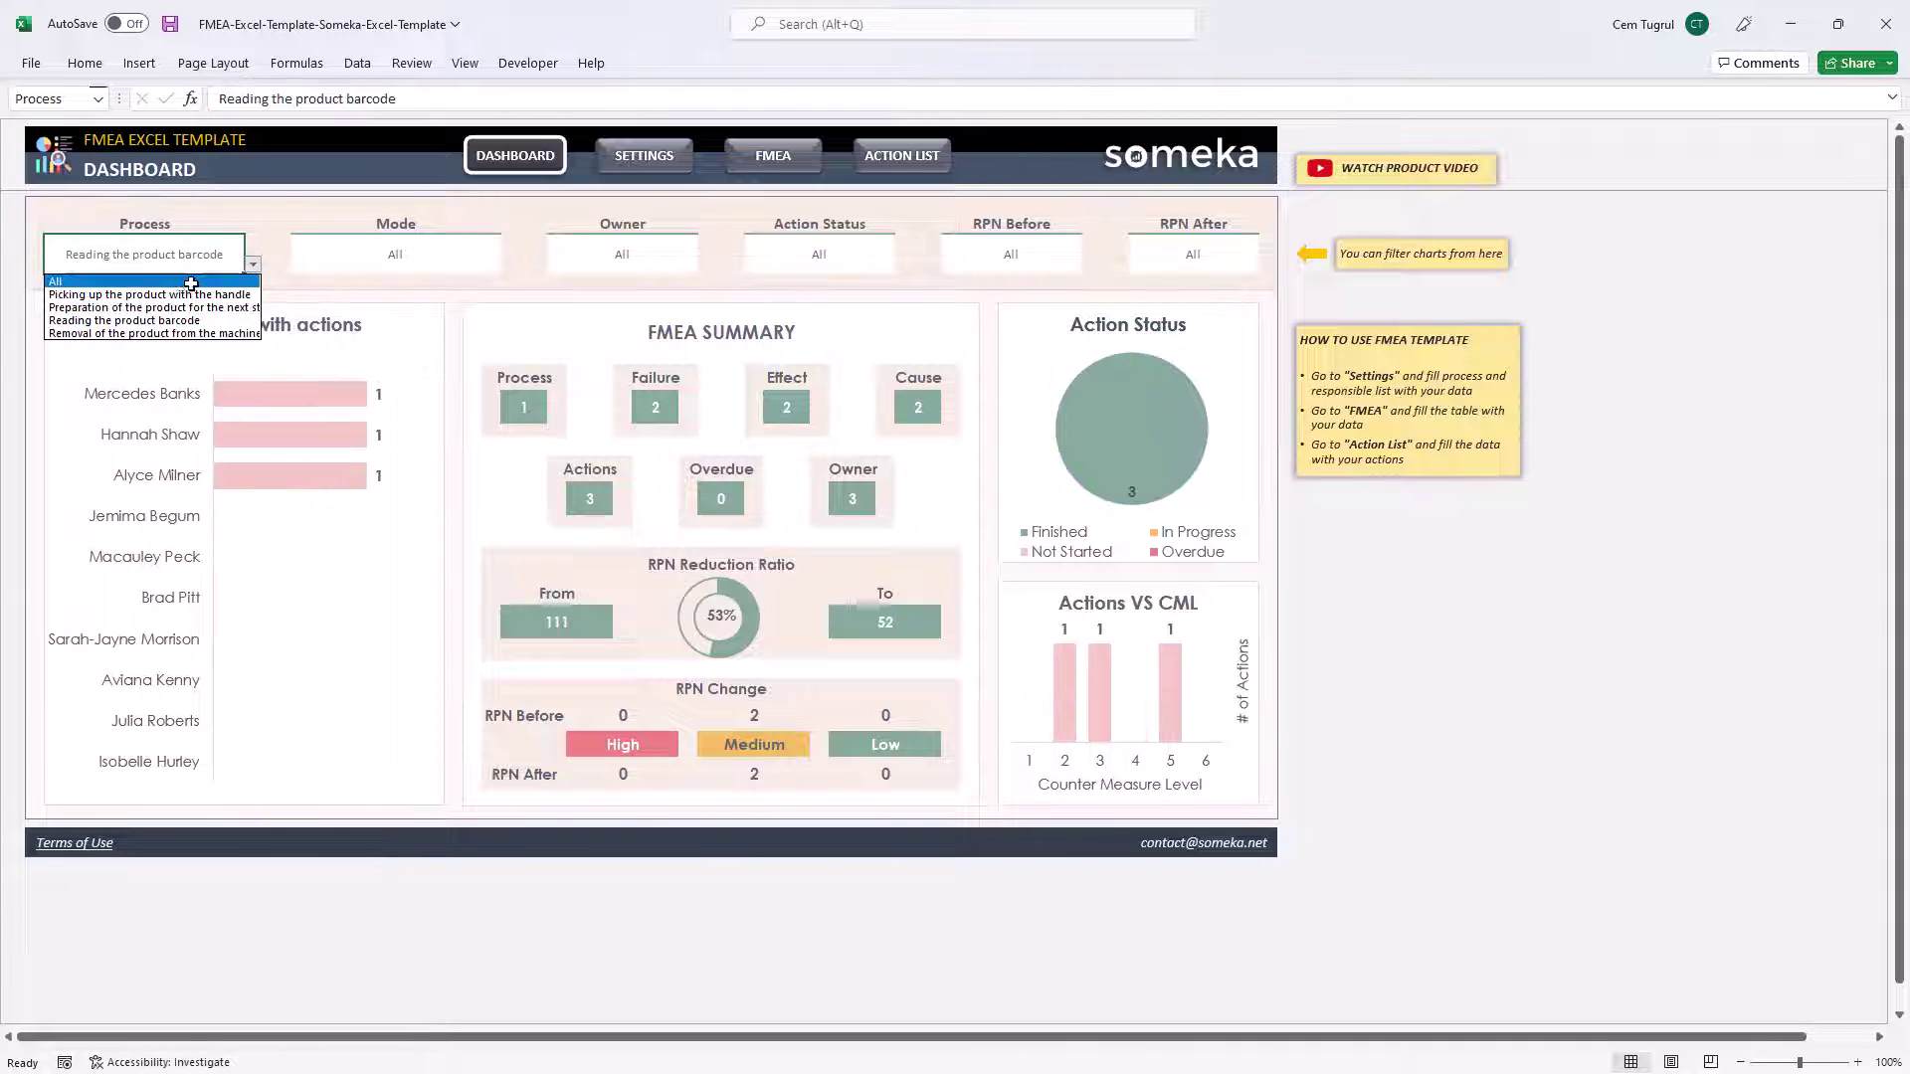
Step: Try Mode filter values such as 'Software not working', then reset Mode to All
left_click(191, 283)
left_click(417, 256)
left_click(509, 265)
left_click(398, 320)
left_click(510, 265)
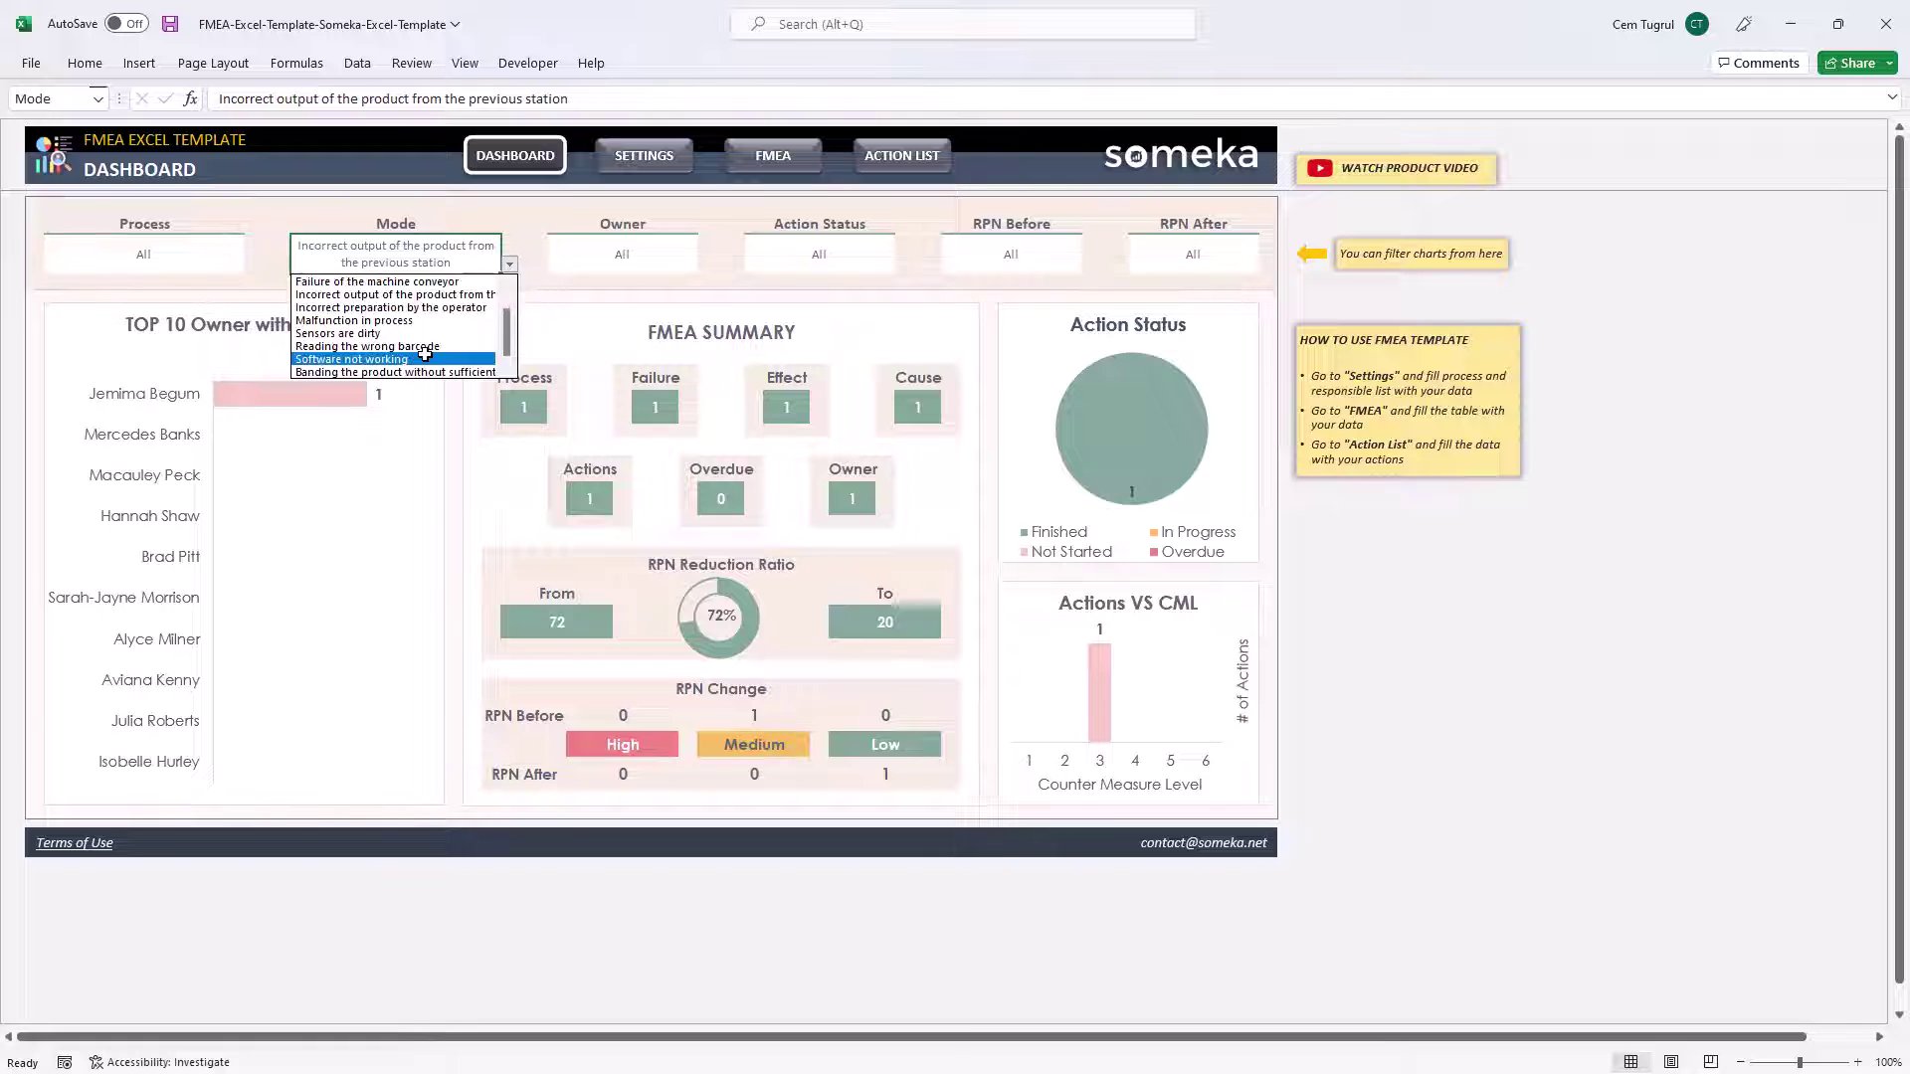
left_click(424, 356)
left_click(509, 265)
scroll(398, 319, "up", 3)
Step: Filter the charts to a single owner, then reset the Owner filter to All
left_click(377, 281)
left_click(699, 264)
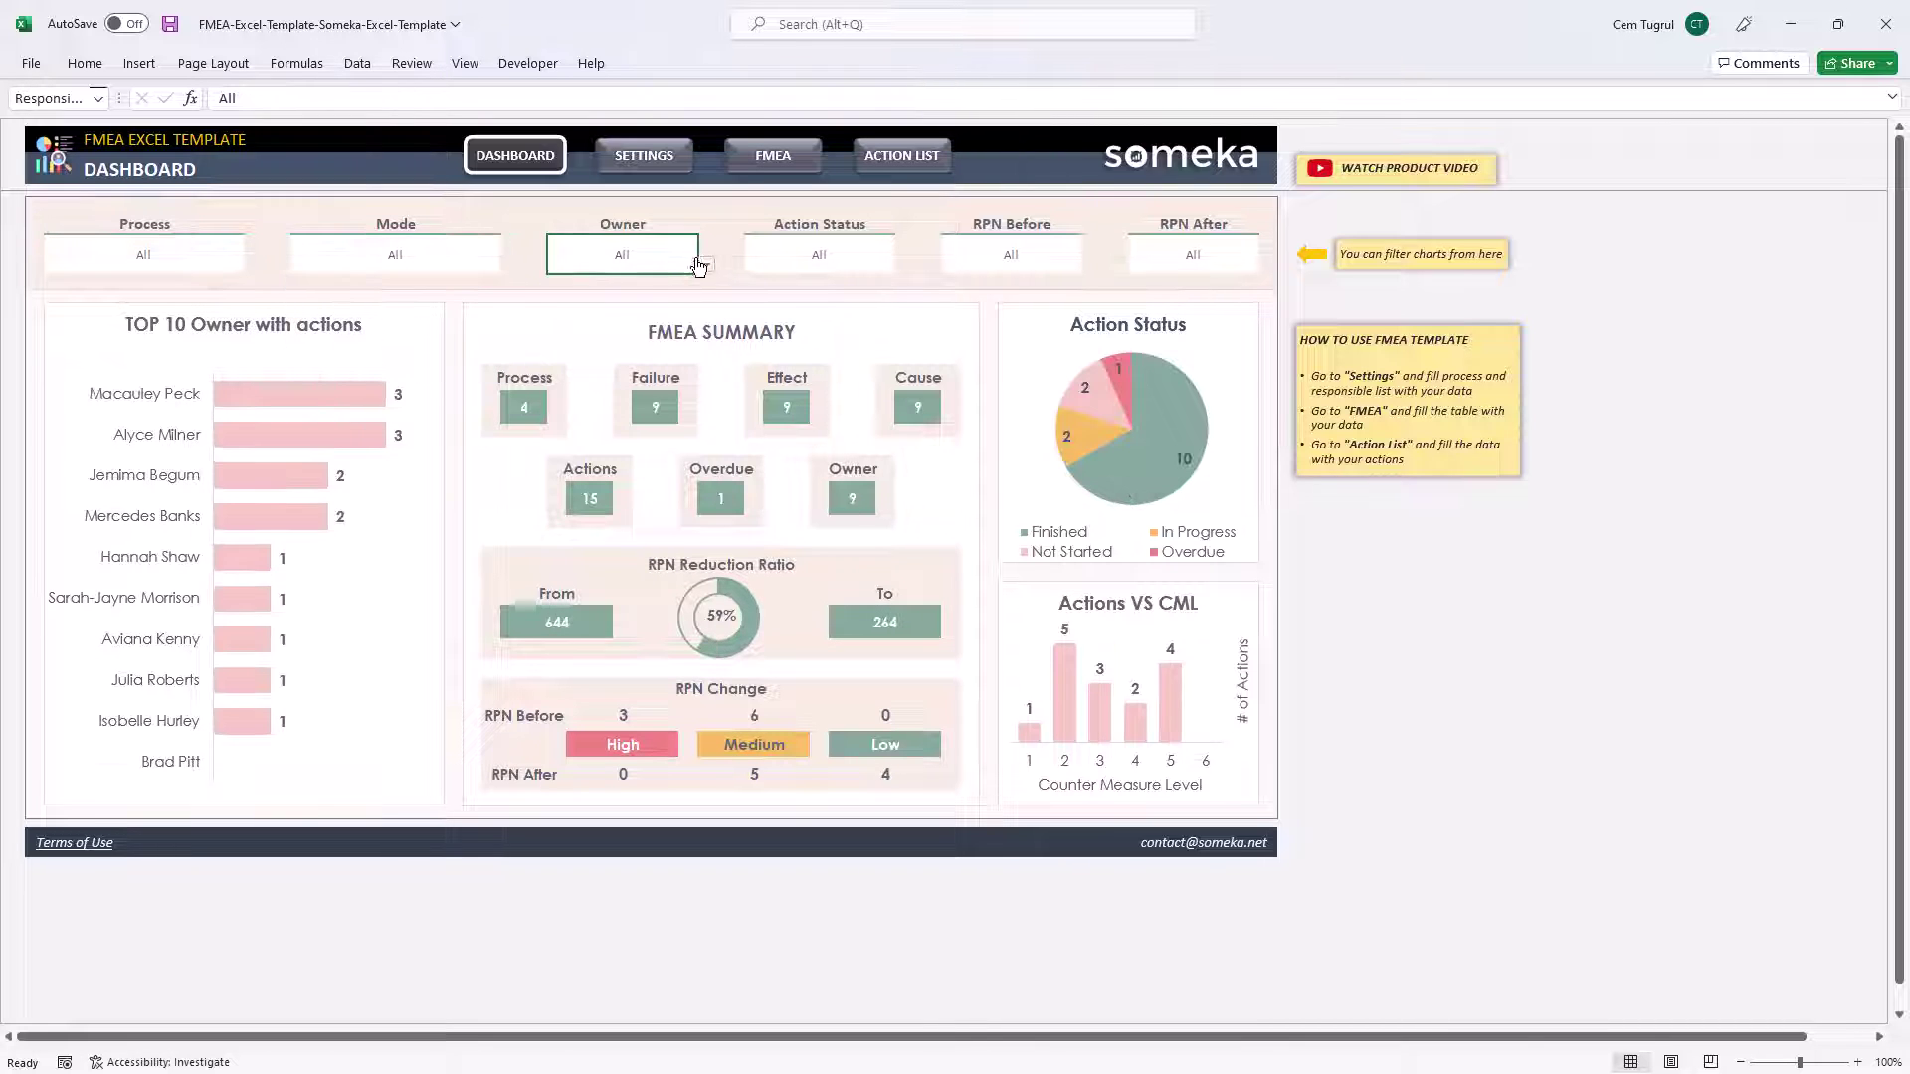
left_click(597, 307)
left_click(706, 263)
left_click(576, 328)
left_click(706, 264)
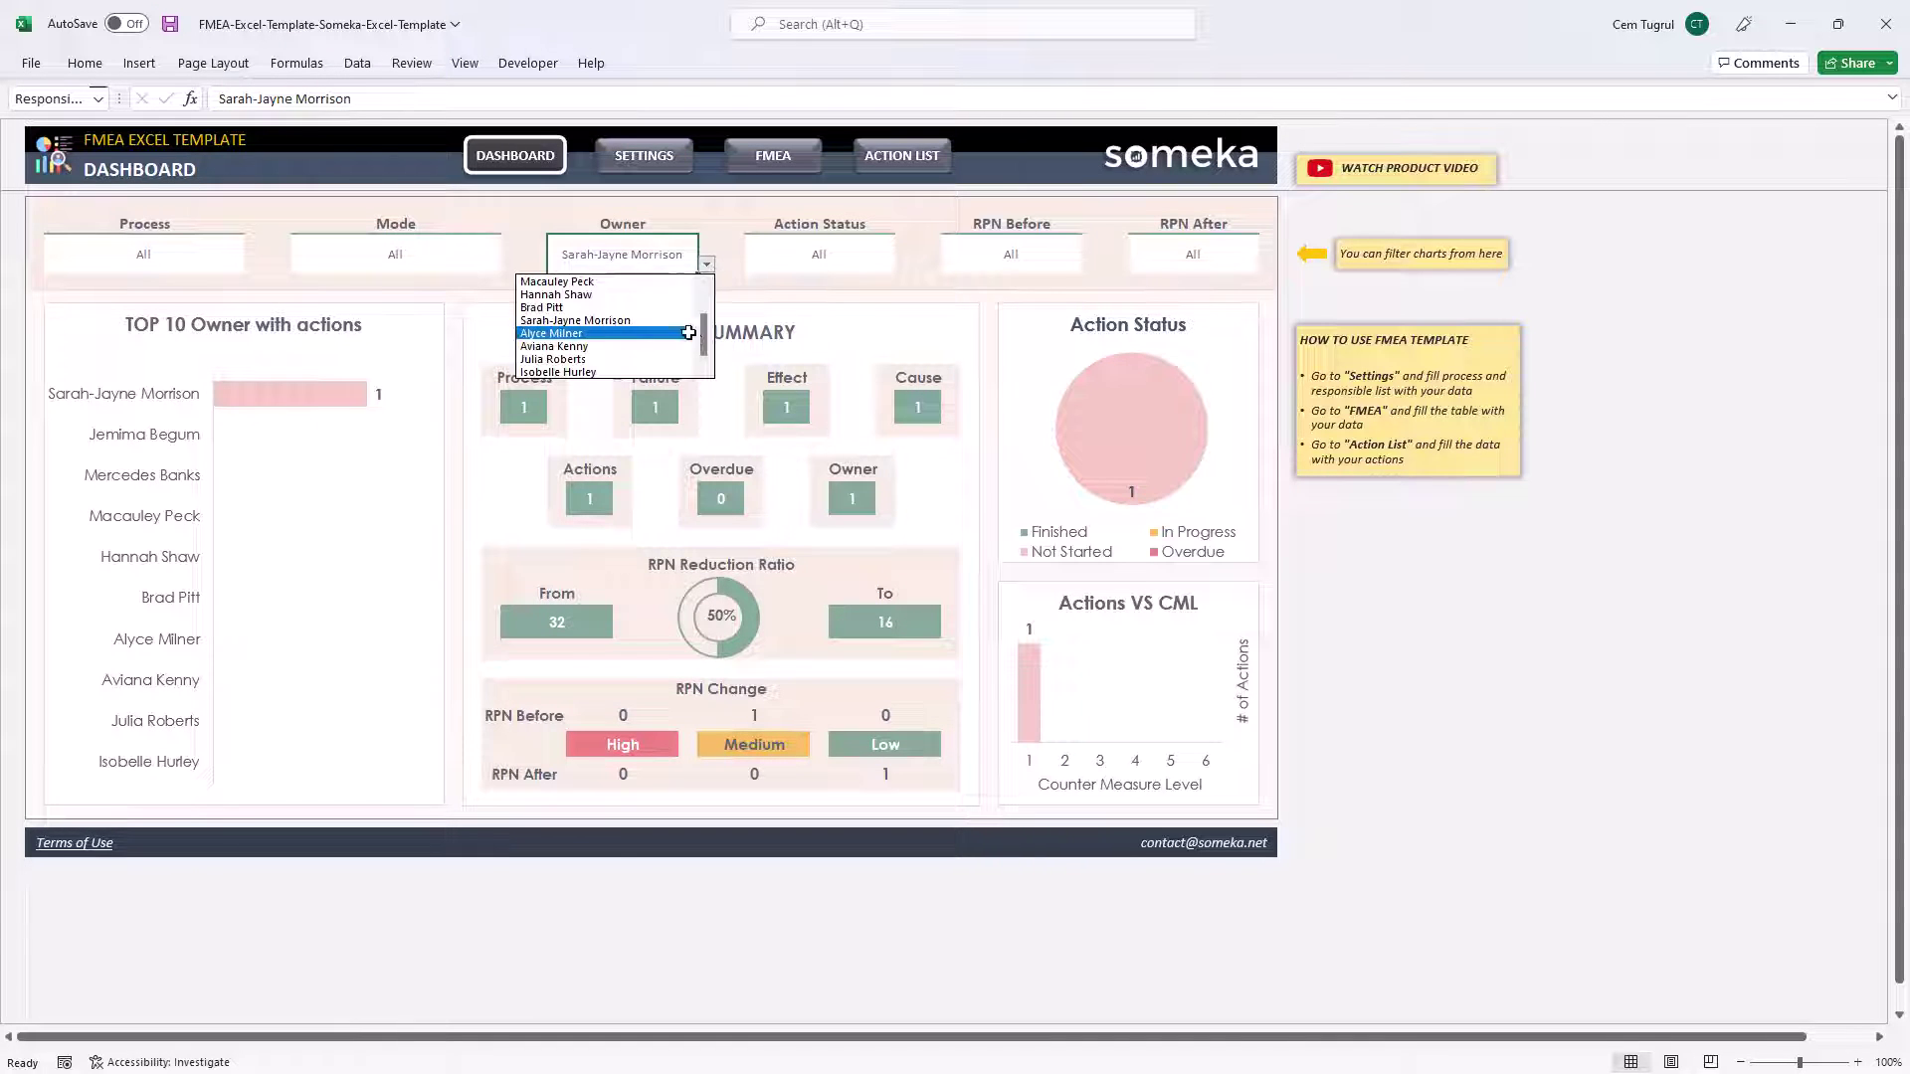
scroll(688, 332, "up", 3)
Step: Filter Action Status to In Progress, then Finished, then back to All
left_click(557, 282)
left_click(819, 255)
left_click(905, 264)
left_click(875, 308)
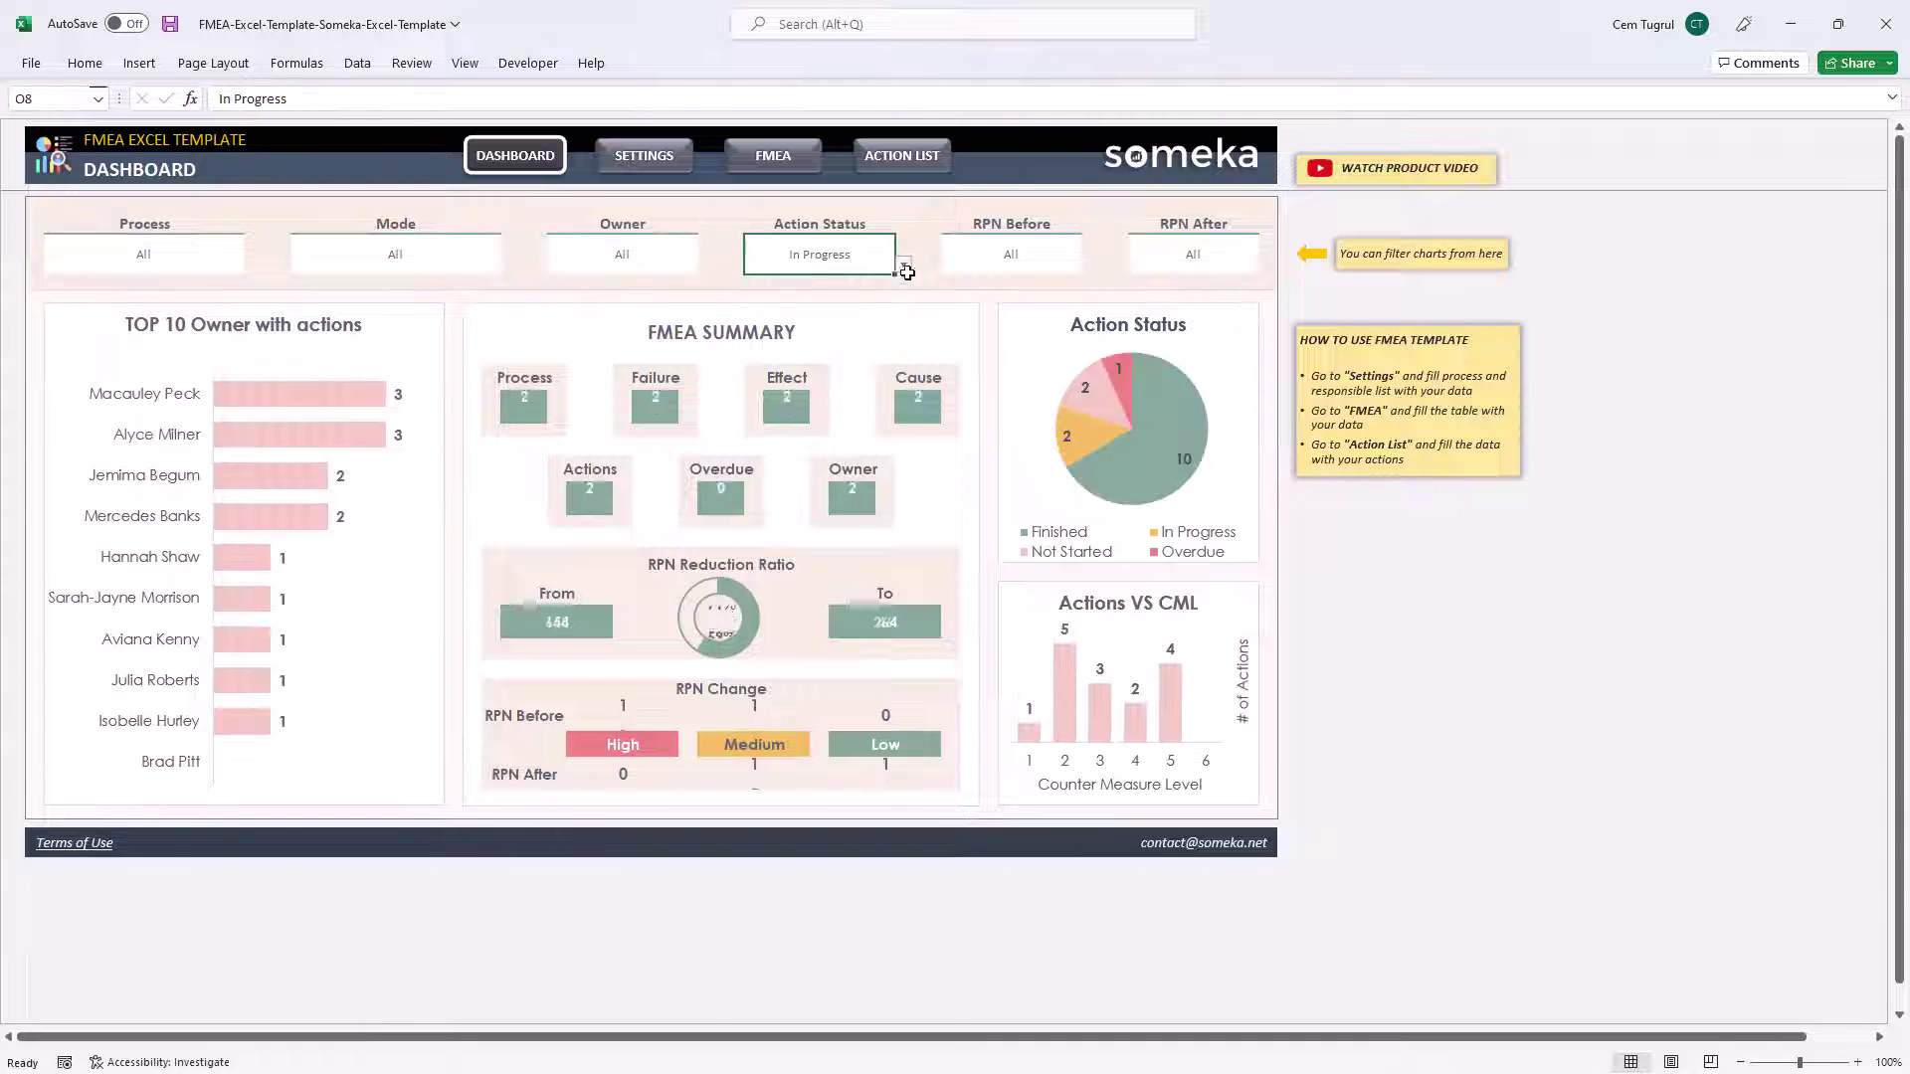
left_click(906, 263)
left_click(846, 297)
left_click(905, 264)
Step: Filter RPN Before to High, then Medium, then back to All
left_click(845, 282)
left_click(1011, 254)
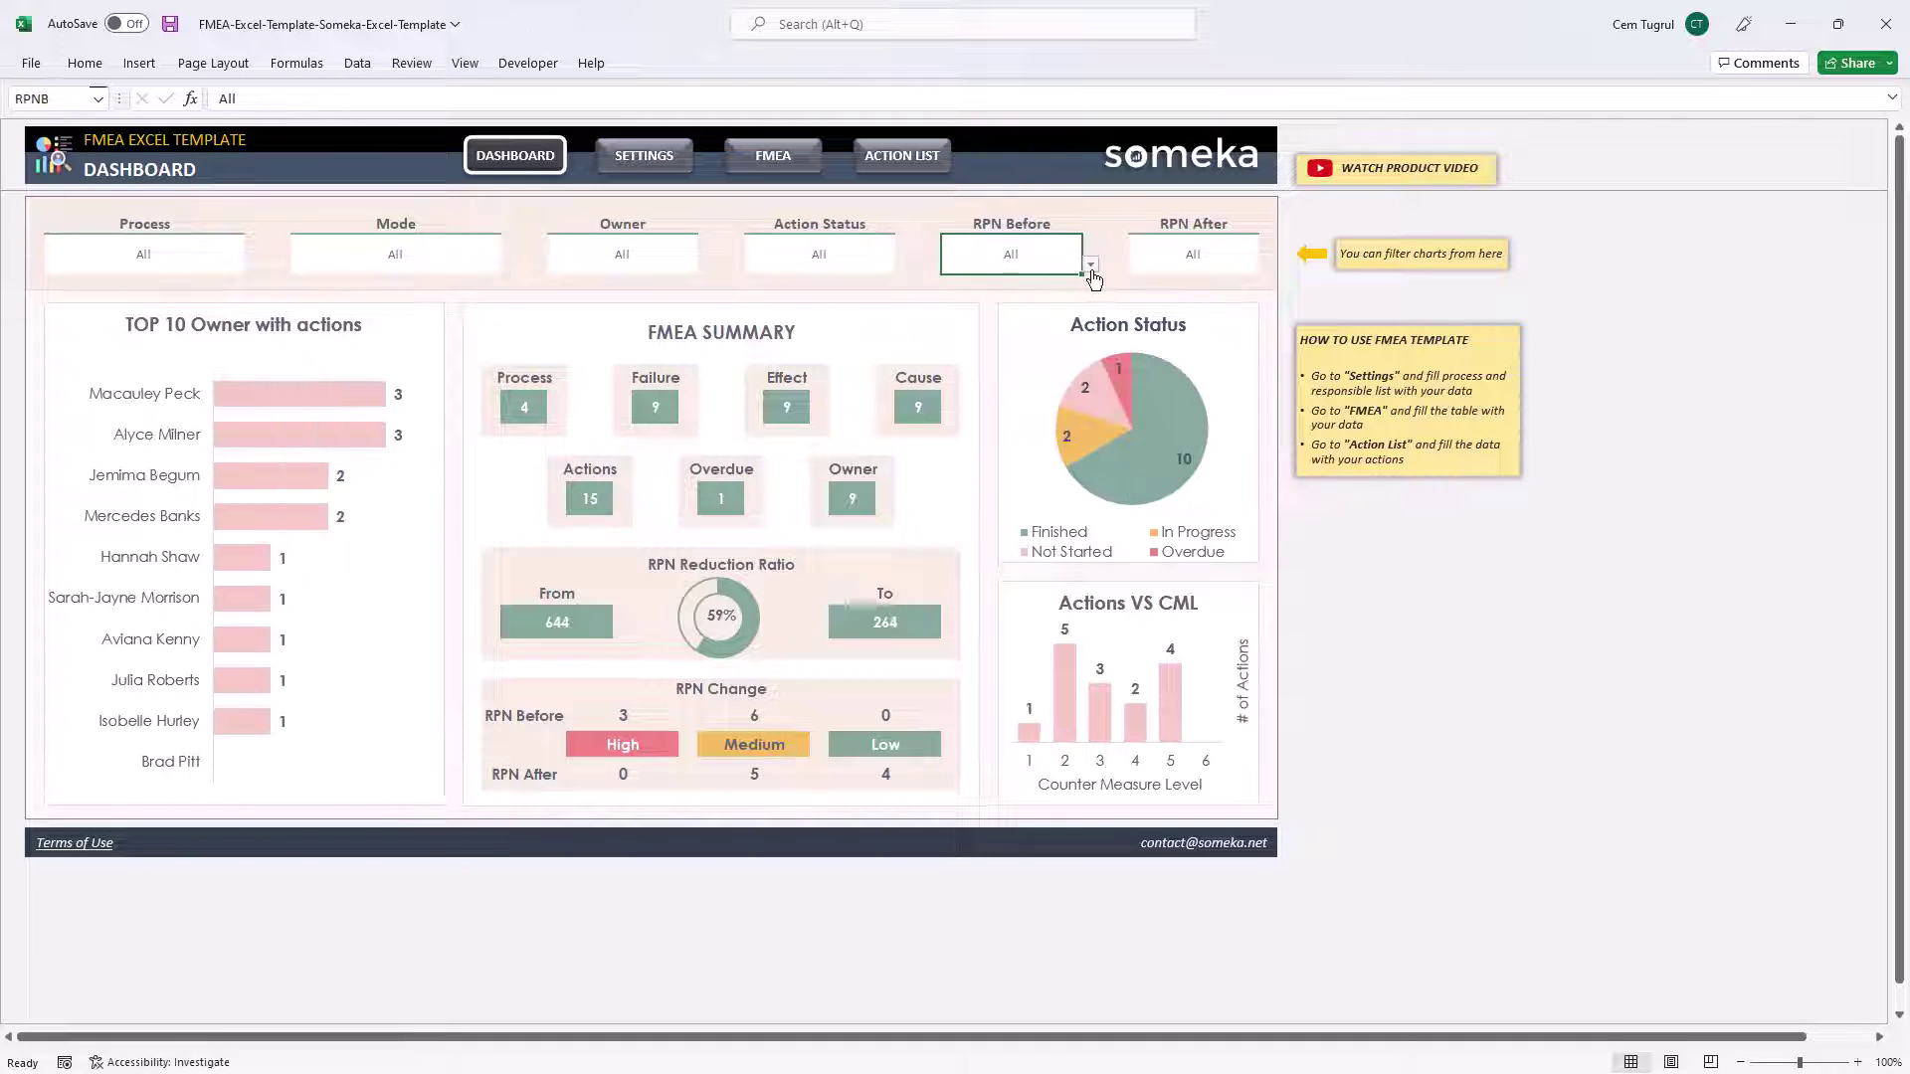
left_click(1091, 264)
left_click(935, 296)
left_click(1091, 264)
left_click(935, 309)
left_click(1091, 263)
Step: Filter RPN After to Medium, then Low, then back to All
left_click(935, 282)
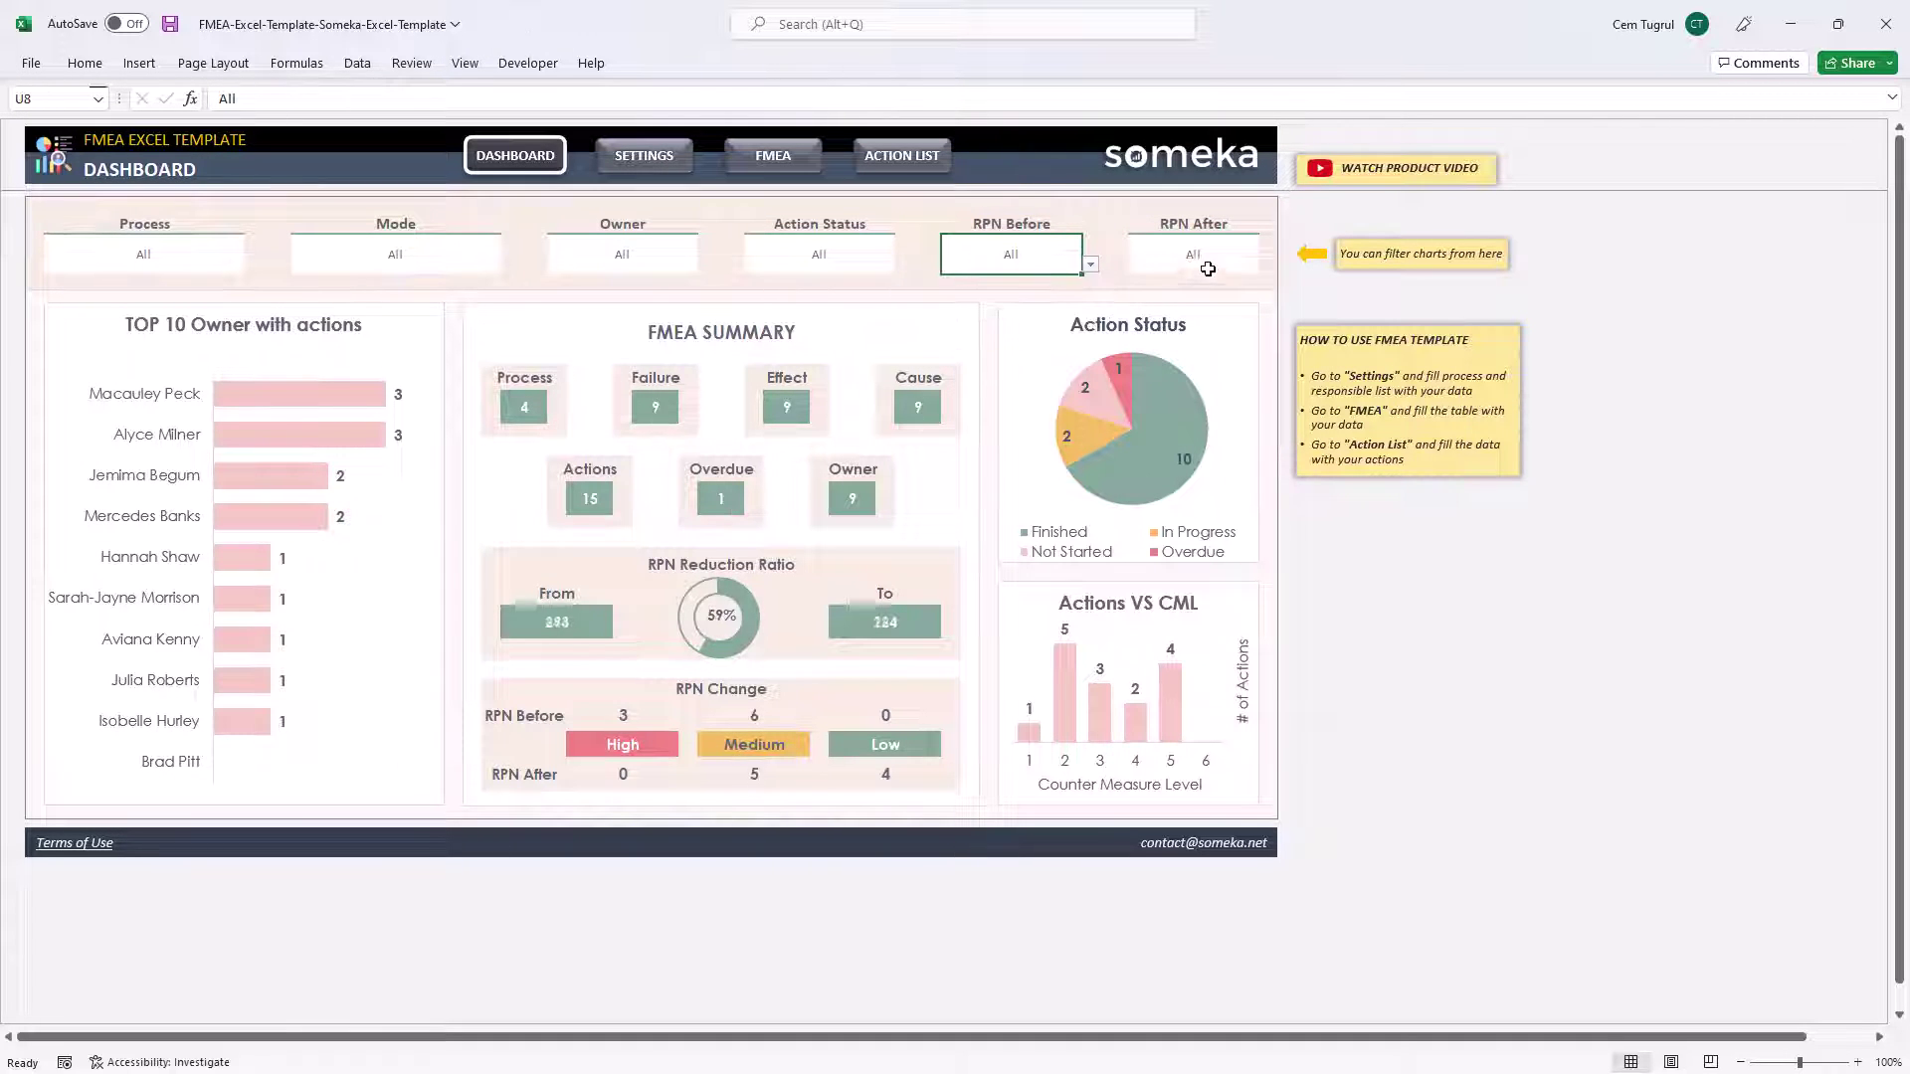
left_click(1208, 269)
left_click(1267, 263)
left_click(1104, 310)
left_click(1267, 263)
left_click(1104, 322)
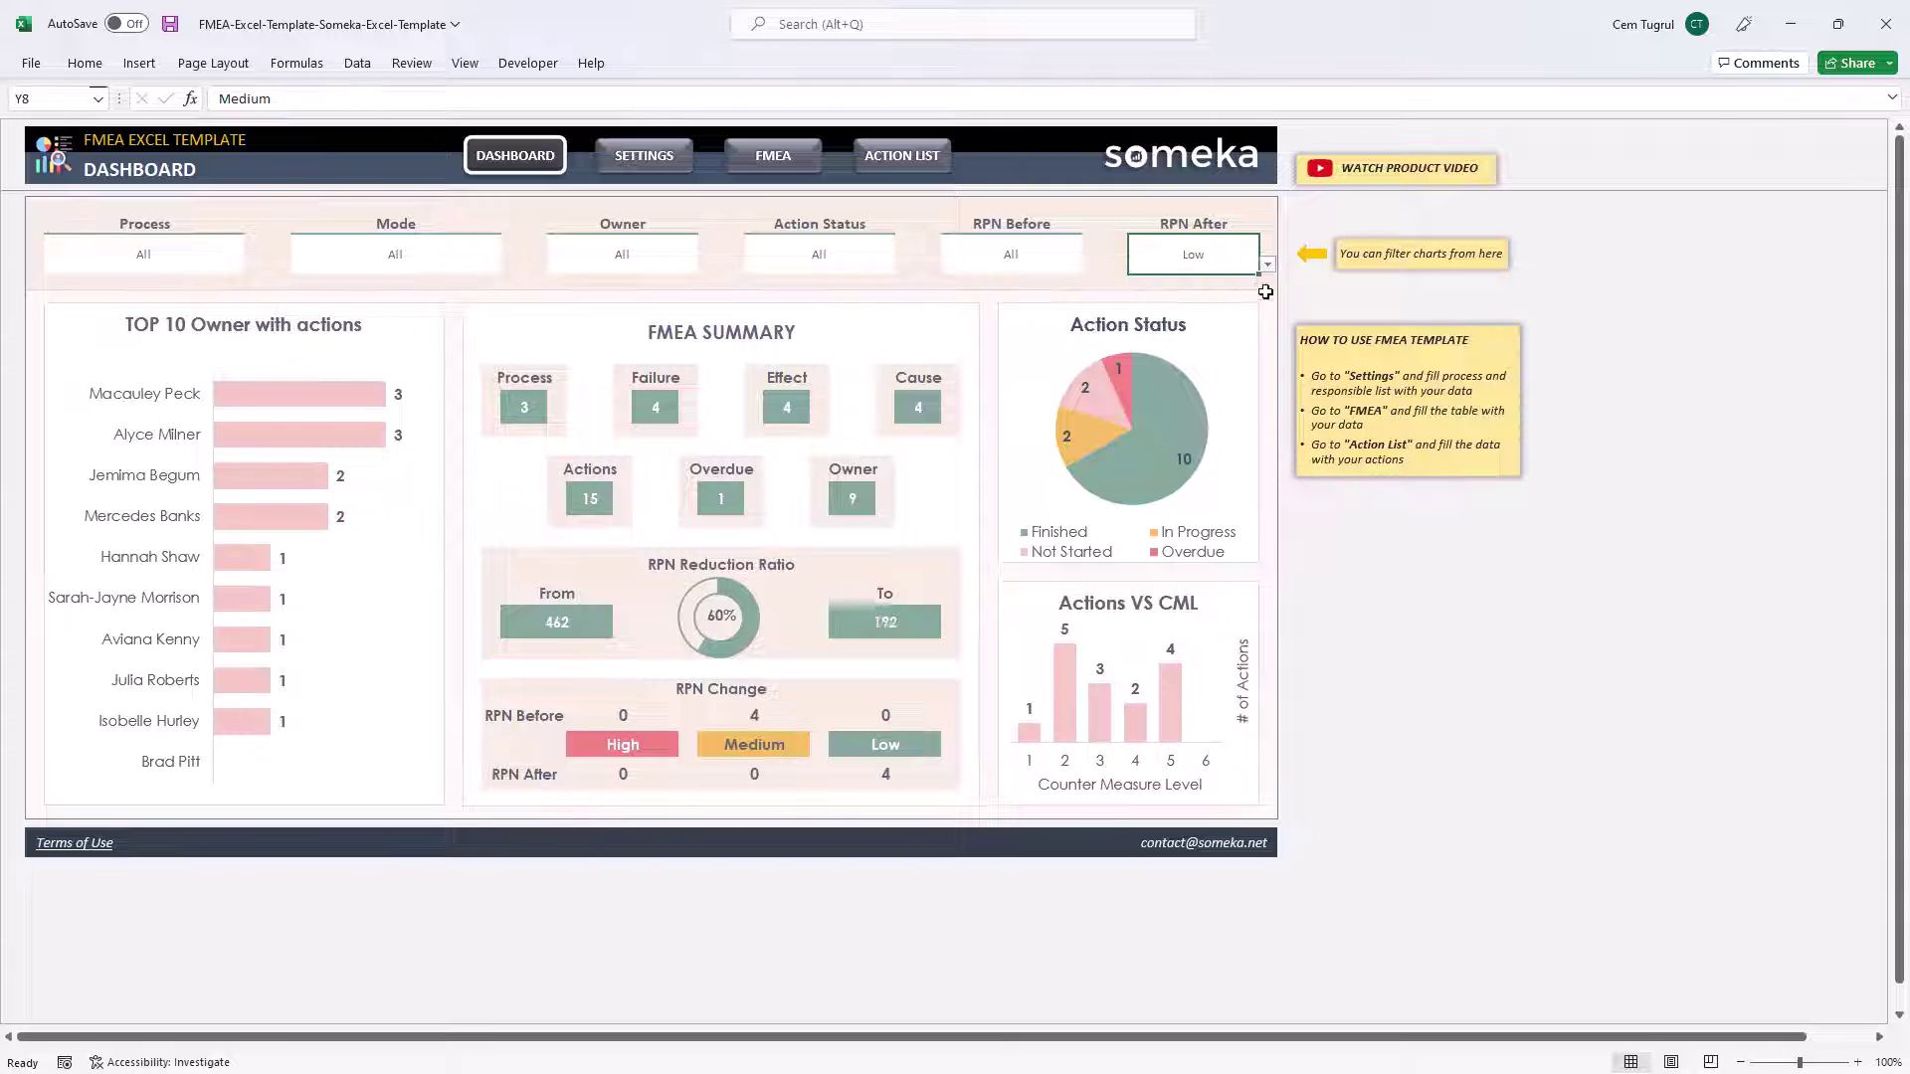
left_click(1267, 263)
left_click(1198, 284)
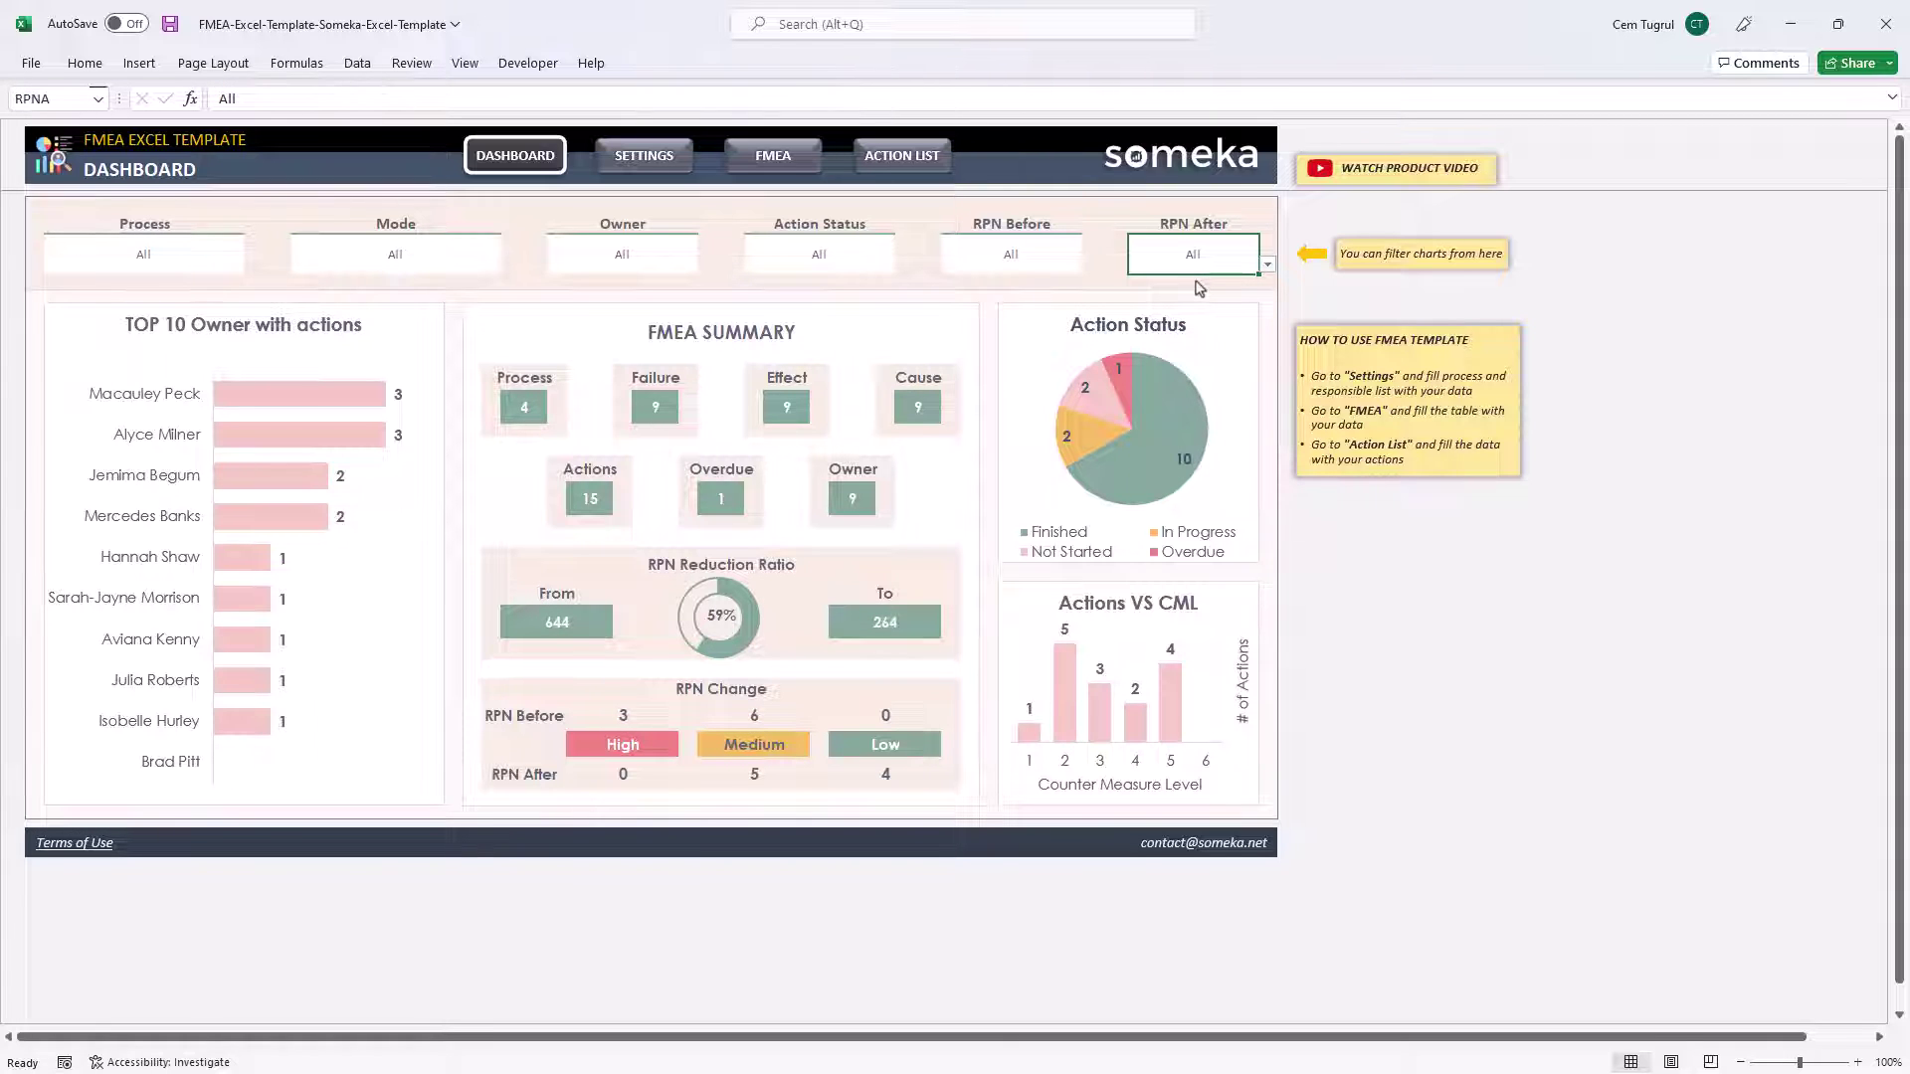